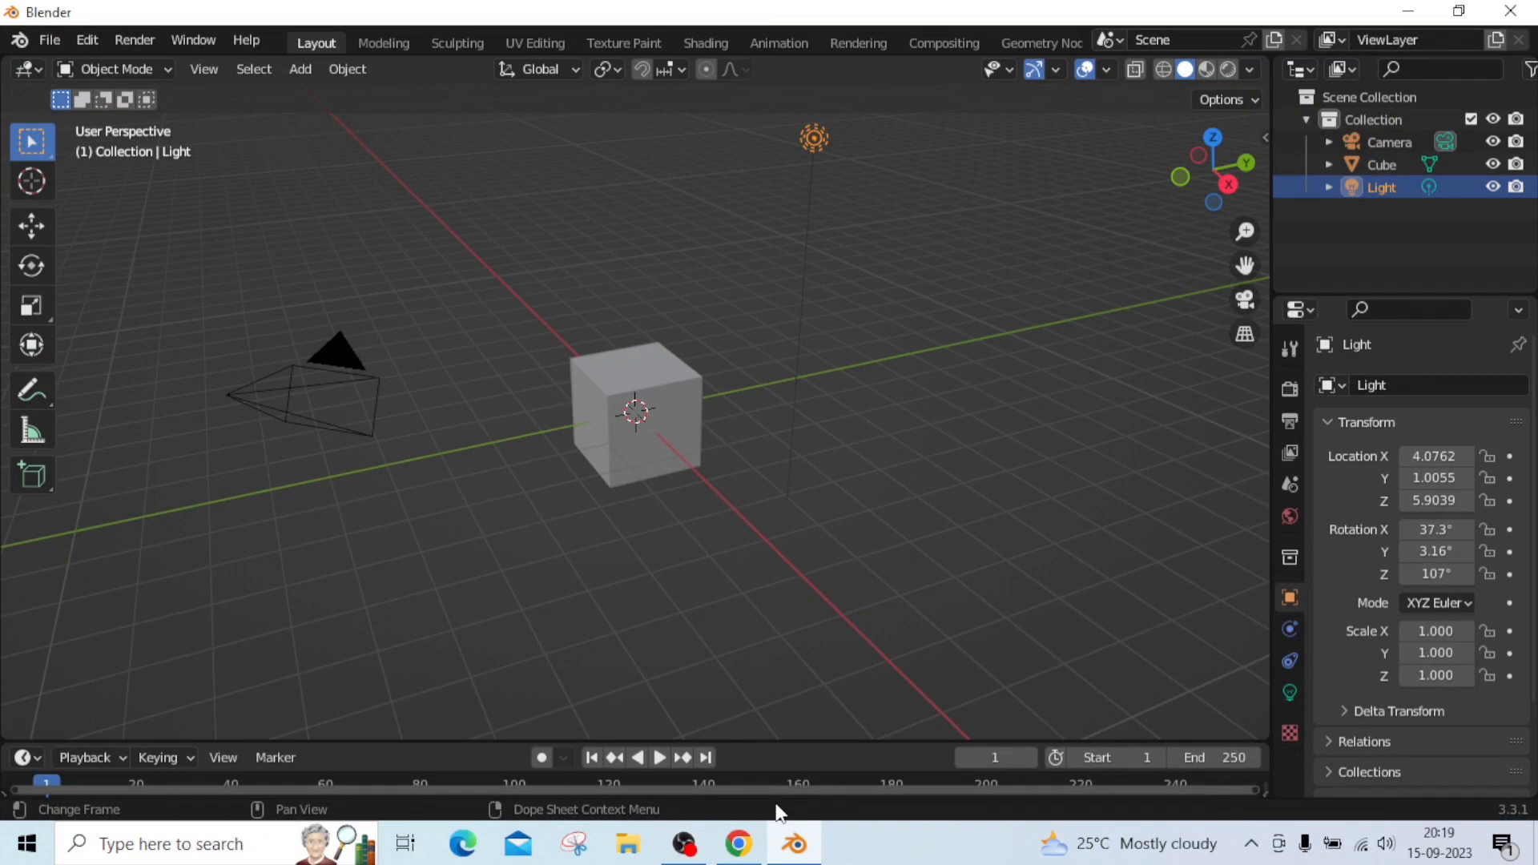
Examine the light's color settings with the color values displayed as RGB
{"action": "left_click", "coordinate": [1287, 689]}
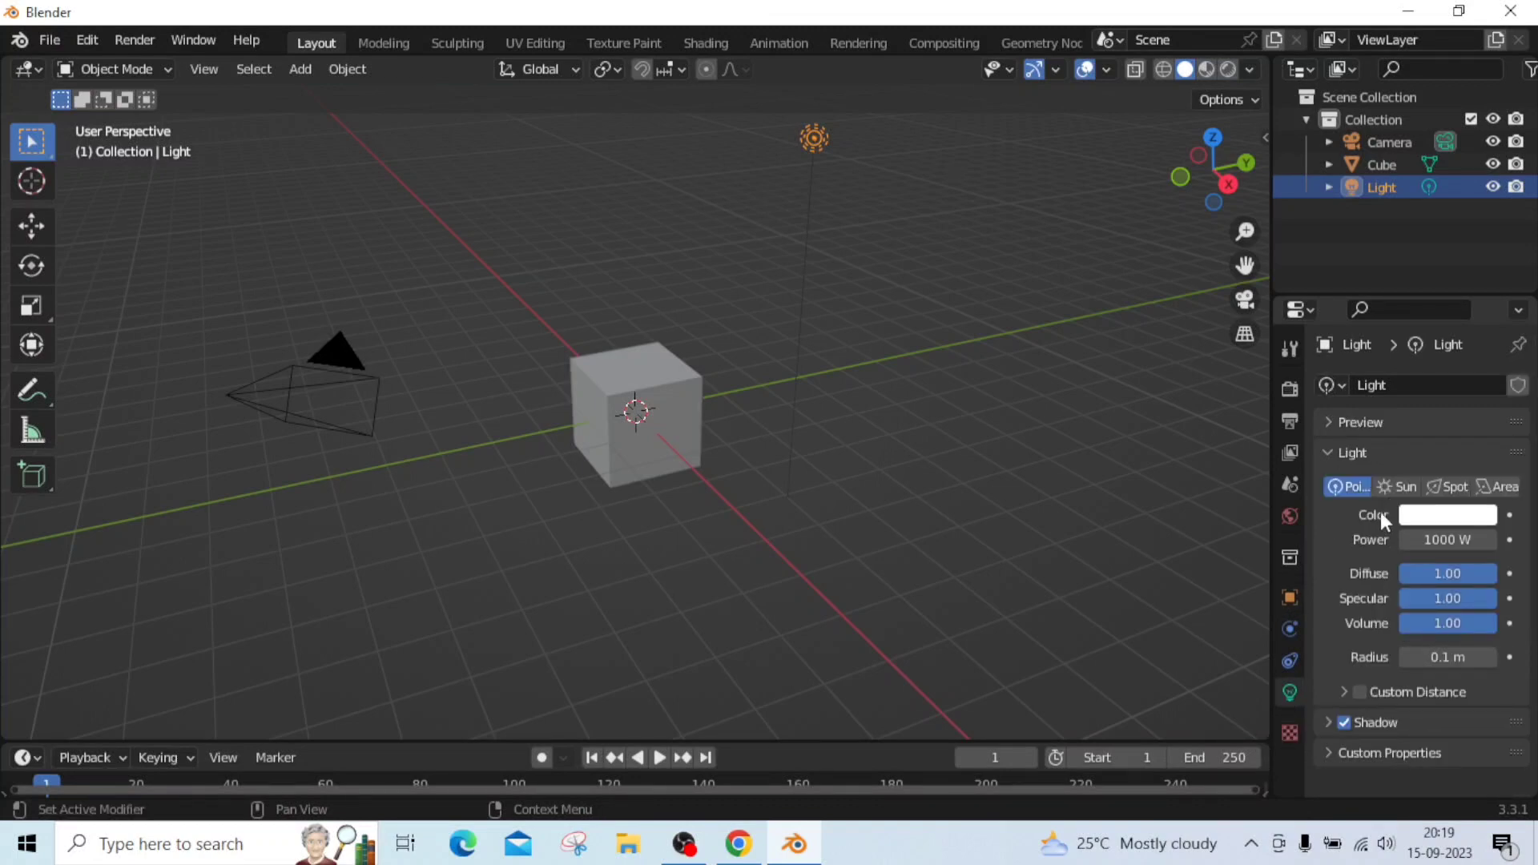
{"action": "left_click", "coordinate": [1441, 523]}
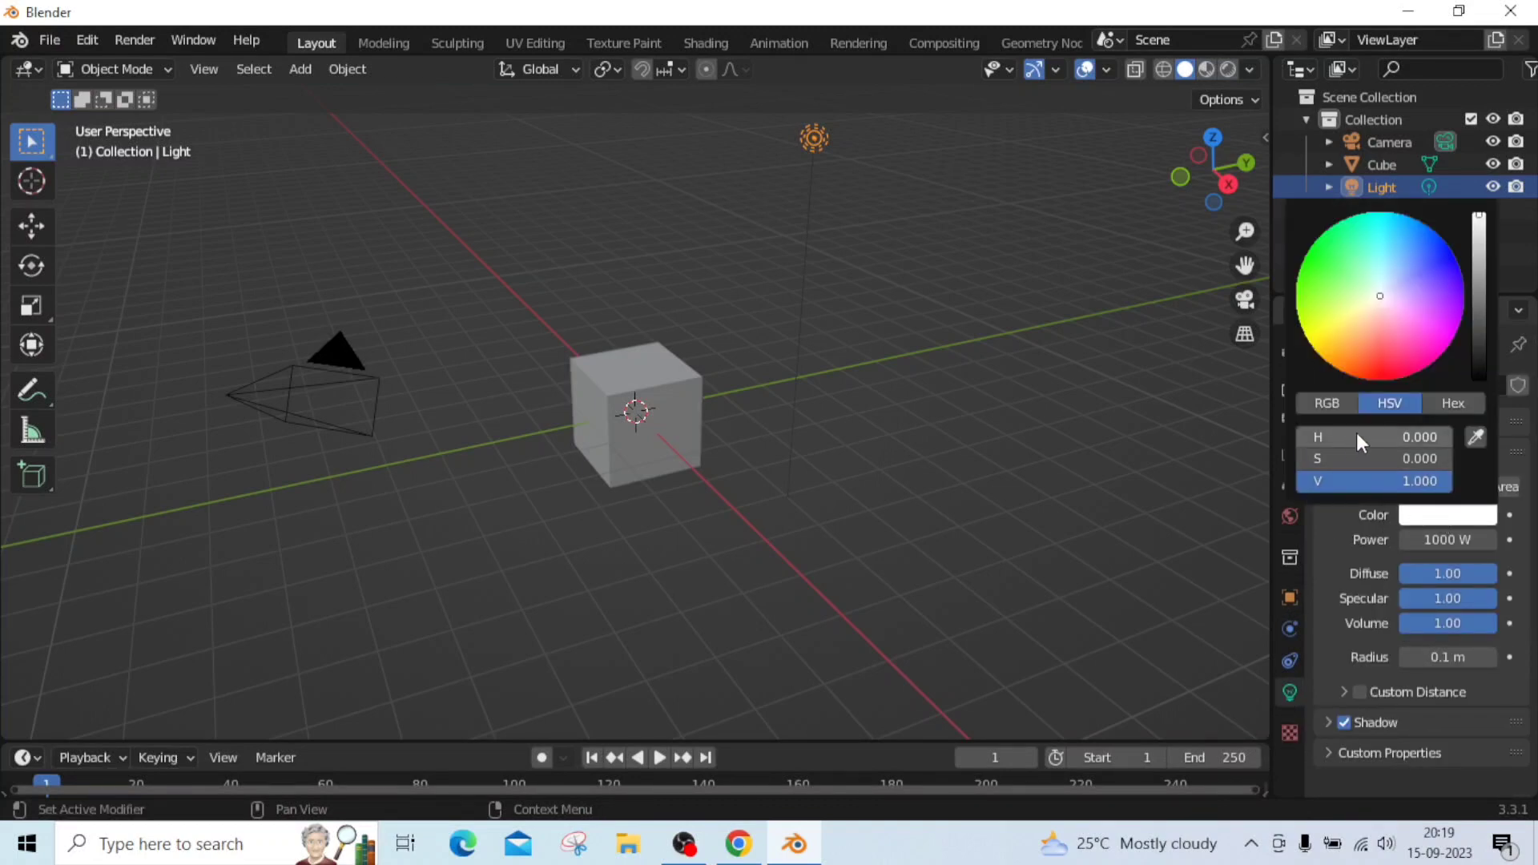
{"action": "left_click", "coordinate": [1329, 409]}
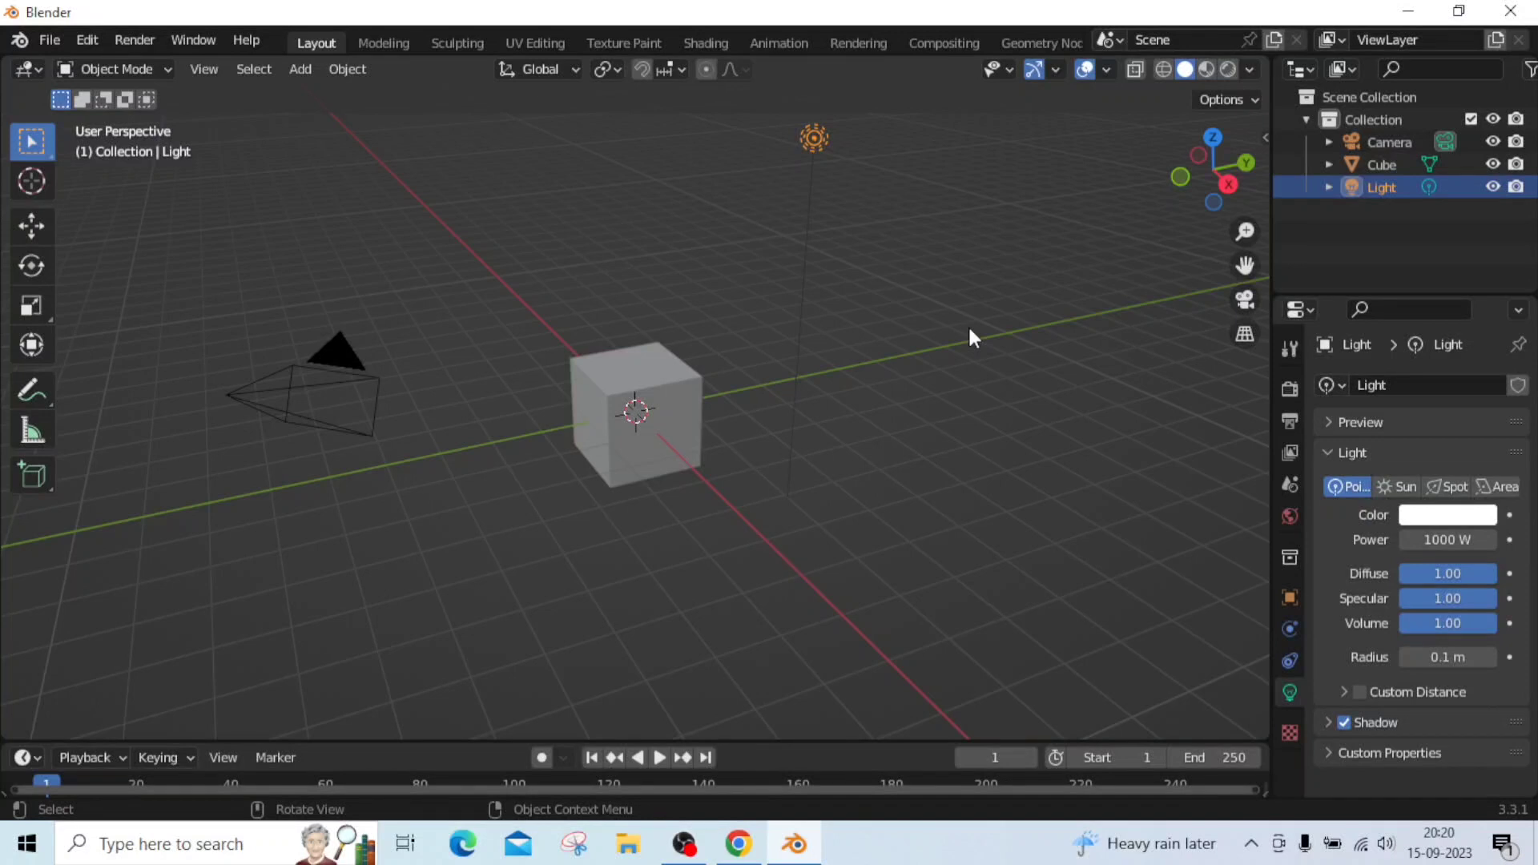
Add a cylinder mesh to the scene
{"action": "key", "text": "ctrl"}
{"action": "key", "text": "shift+a"}
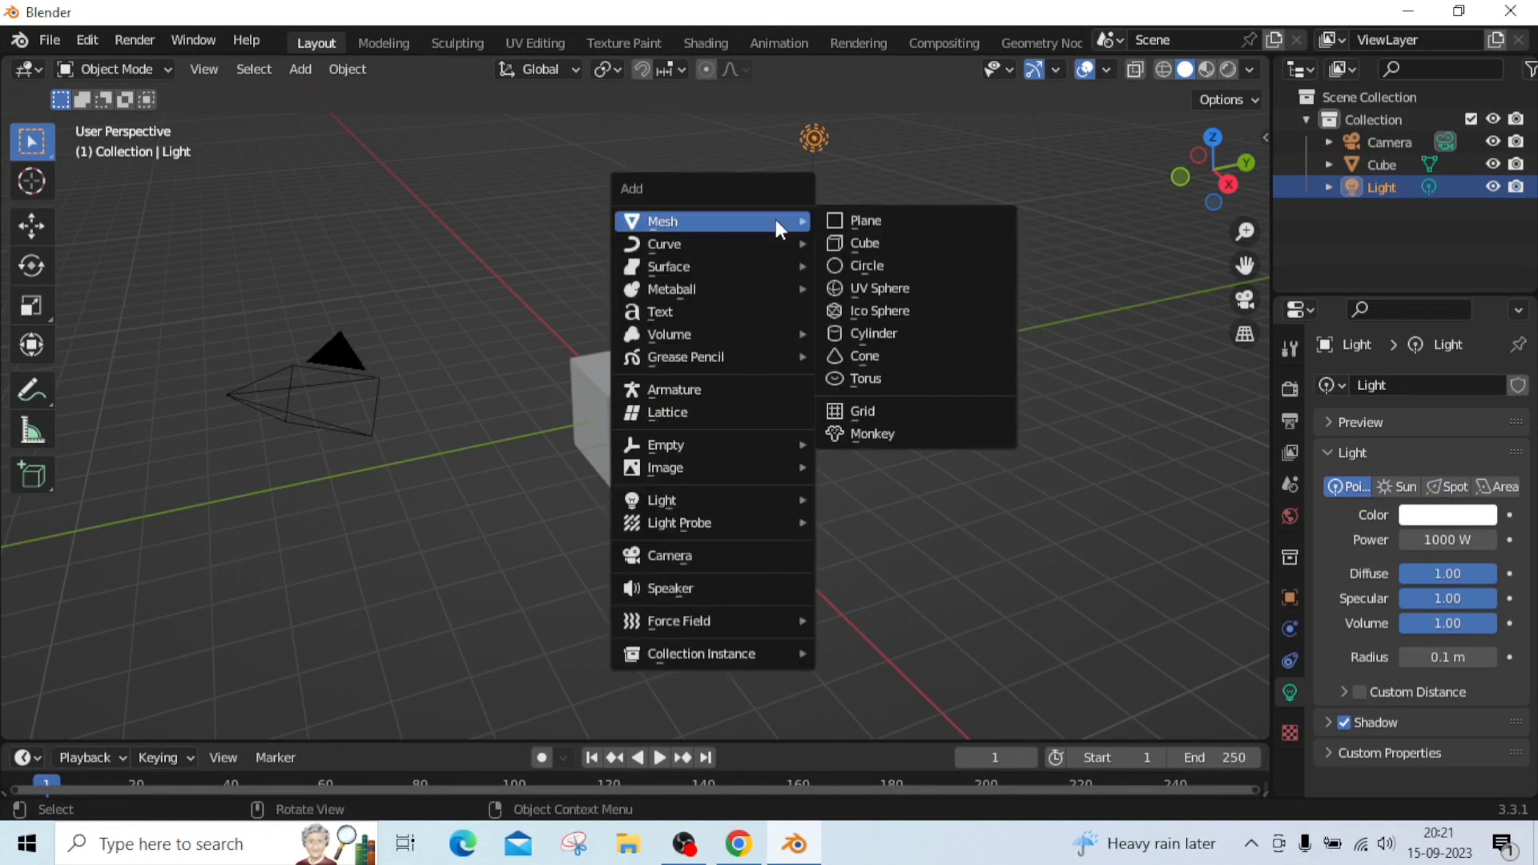
{"action": "left_click", "coordinate": [862, 343]}
Create a new material for the cylinder and turn off its use of nodes
{"action": "left_click", "coordinate": [1290, 787]}
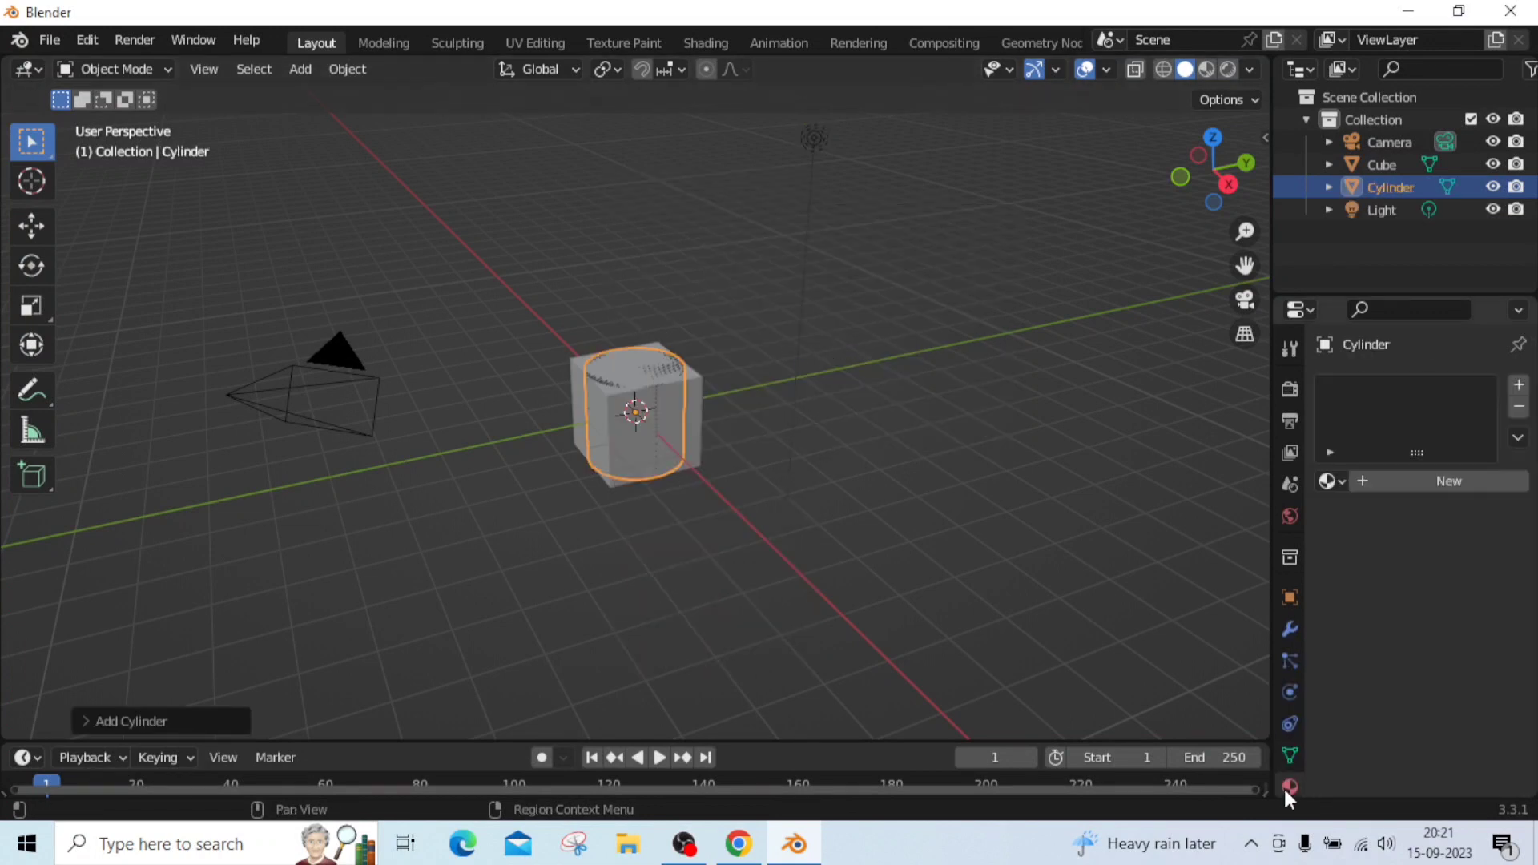
{"action": "left_click", "coordinate": [1384, 483]}
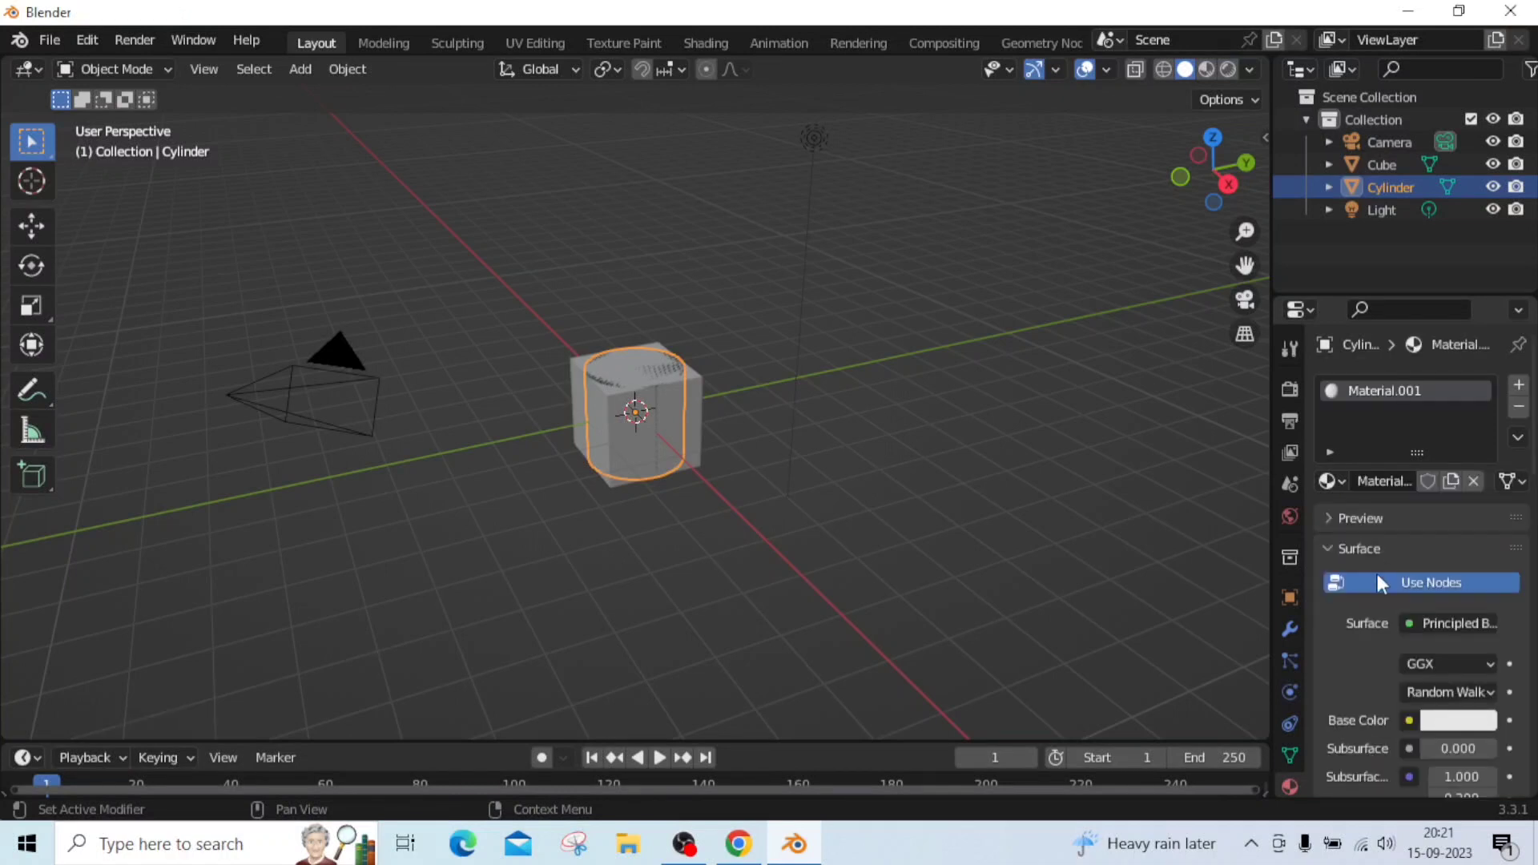
{"action": "scroll", "coordinate": [1376, 573], "scroll_direction": "down", "scroll_amount": 3}
Set the cylinder material's base color to yellow with RGB values 1, 1 and 0
{"action": "left_click", "coordinate": [1422, 623]}
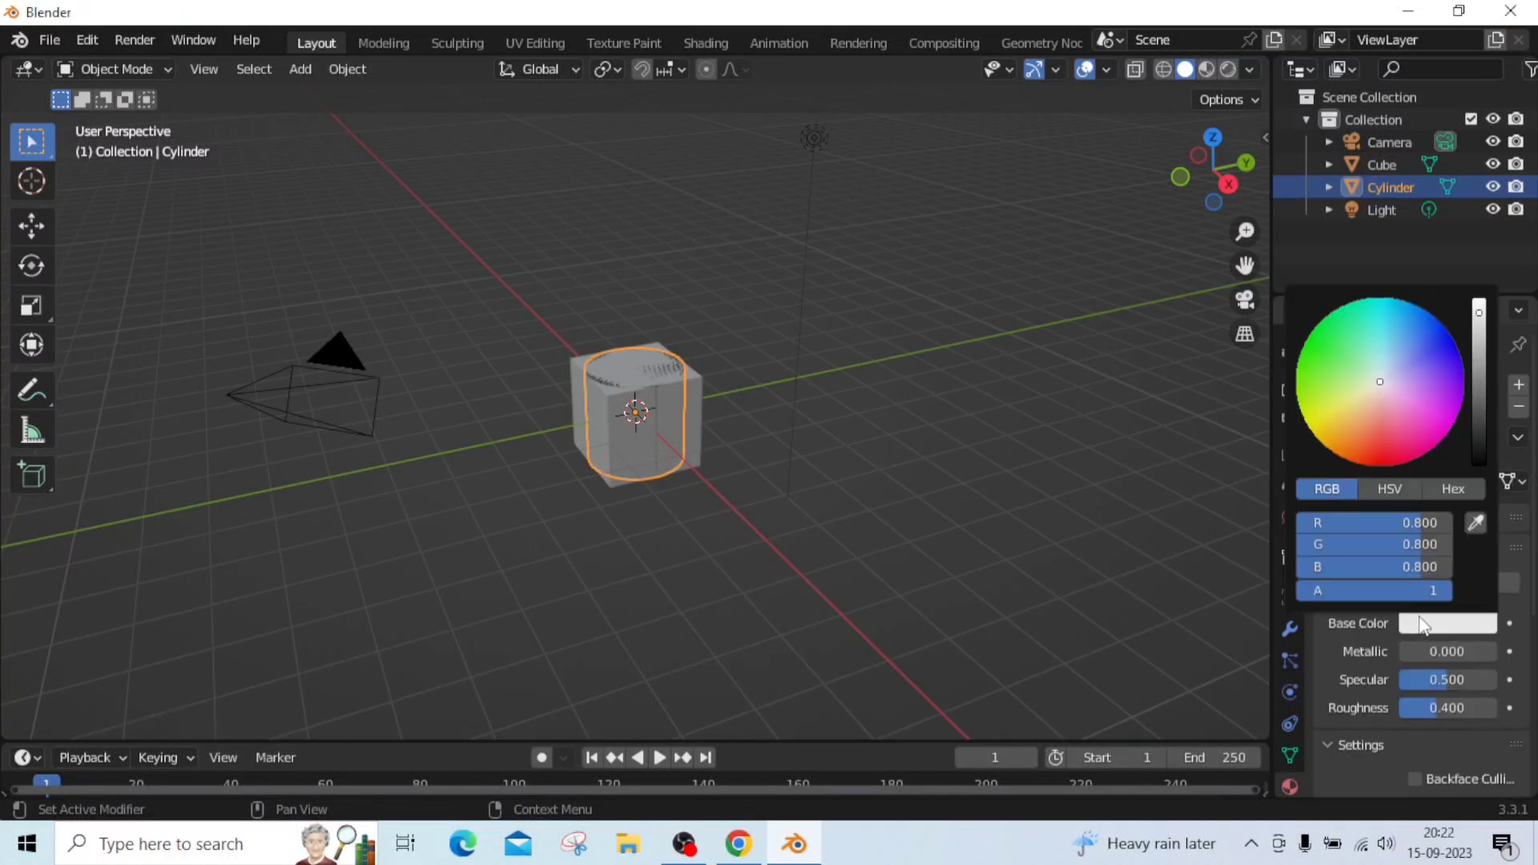
{"action": "left_click", "coordinate": [1407, 526]}
{"action": "type", "text": "1"}
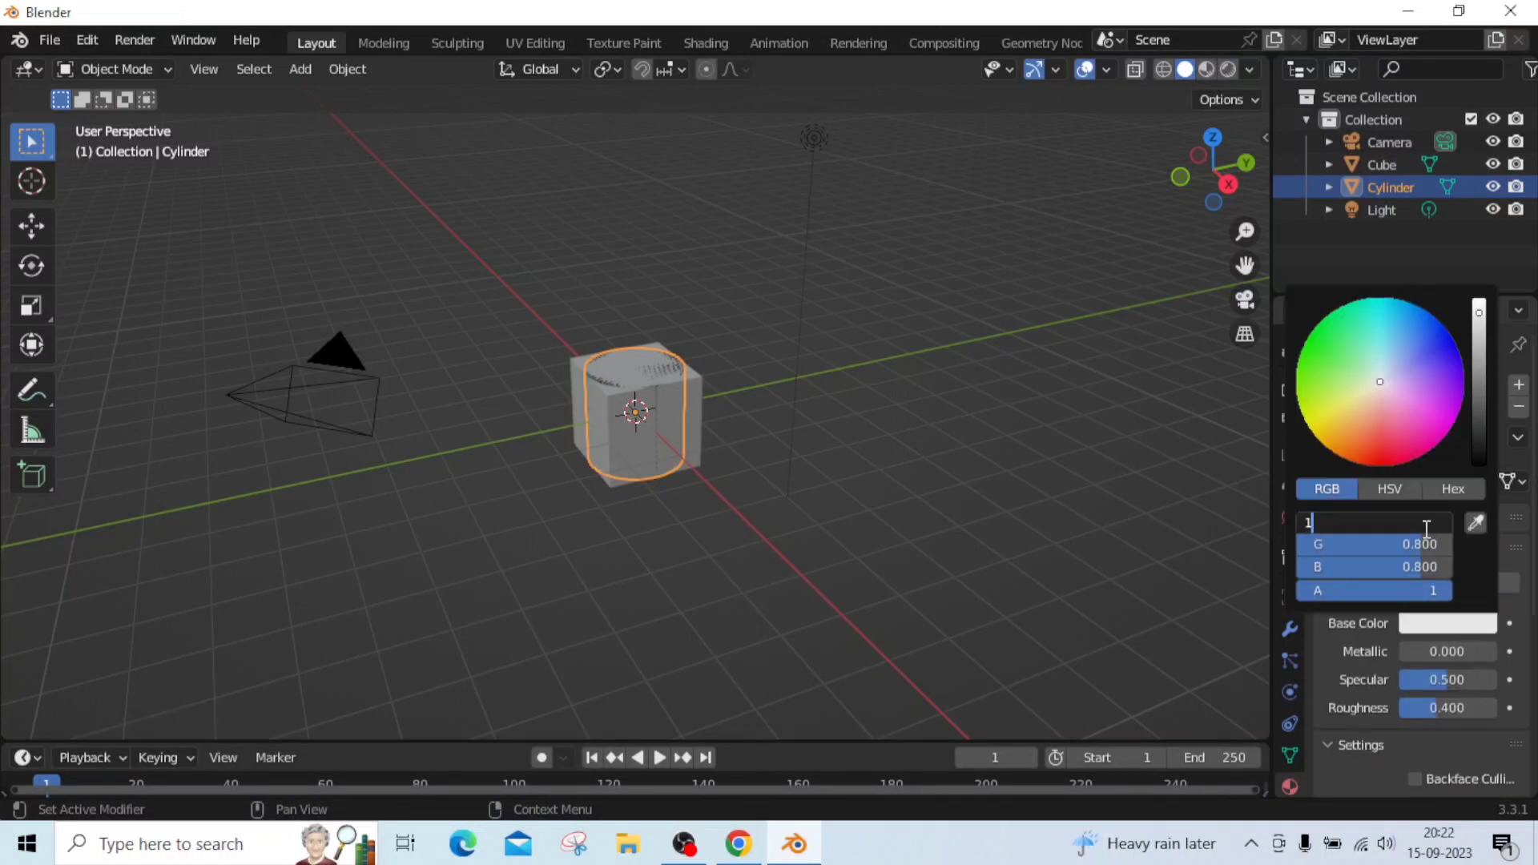
{"action": "key", "text": "Return"}
{"action": "left_click", "coordinate": [1410, 547]}
{"action": "type", "text": "1"}
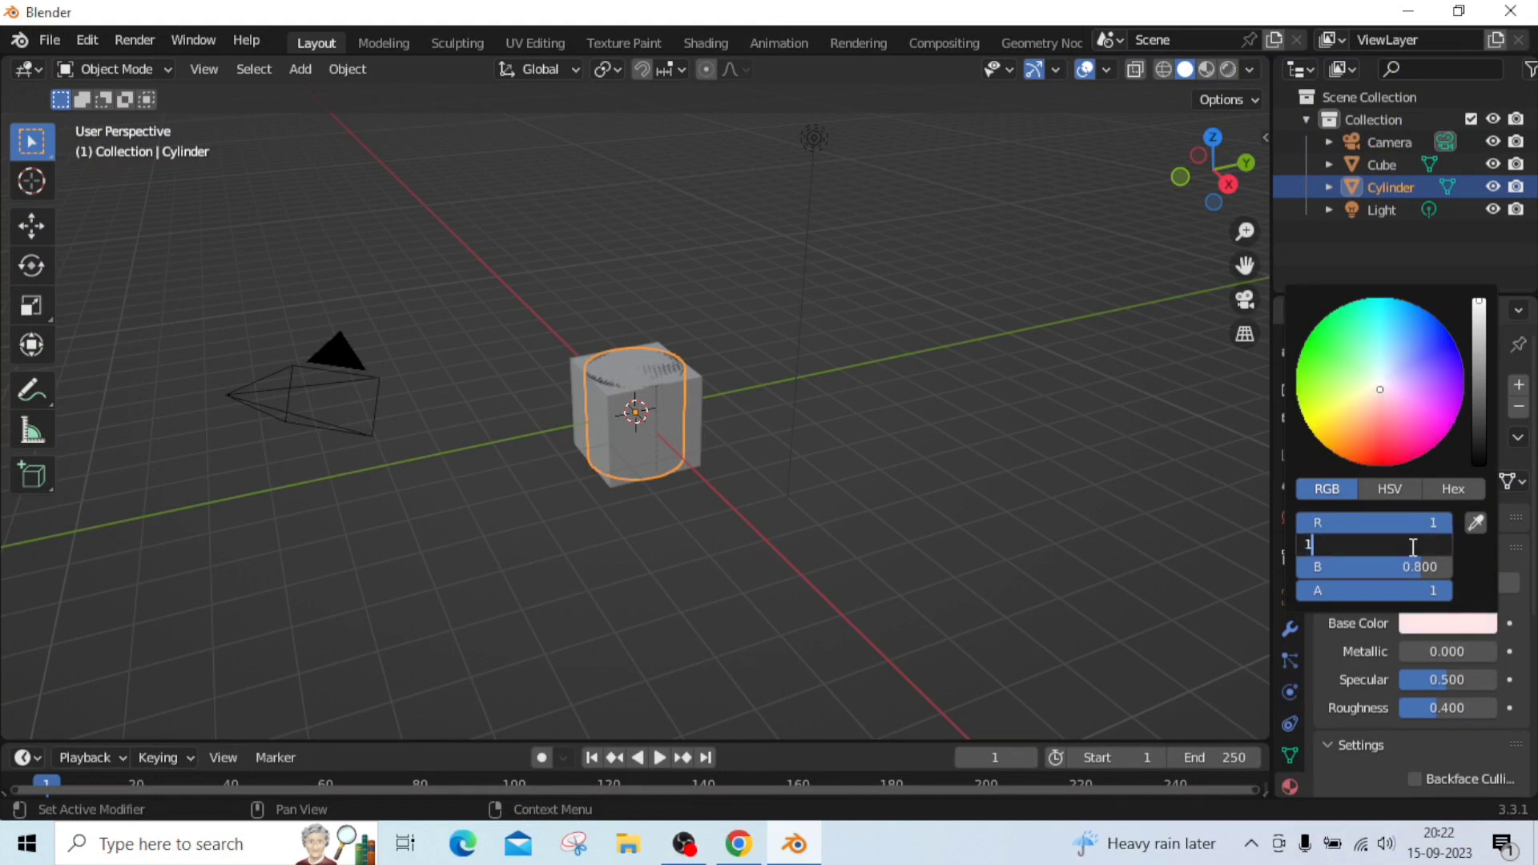
{"action": "key", "text": "Return"}
{"action": "left_click", "coordinate": [1429, 566]}
{"action": "type", "text": "0"}
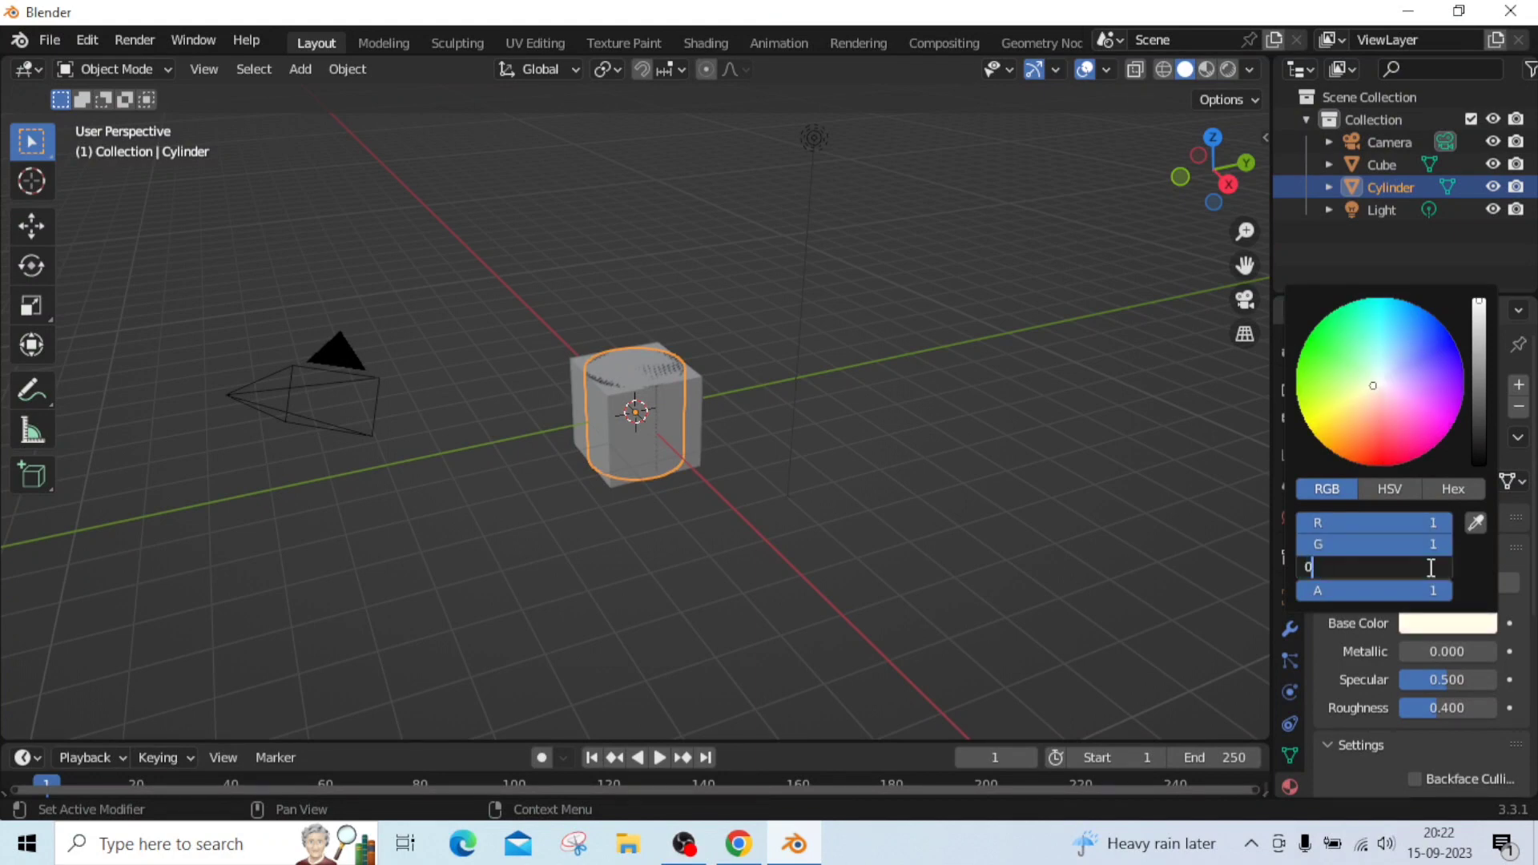
{"action": "key", "text": "Return"}
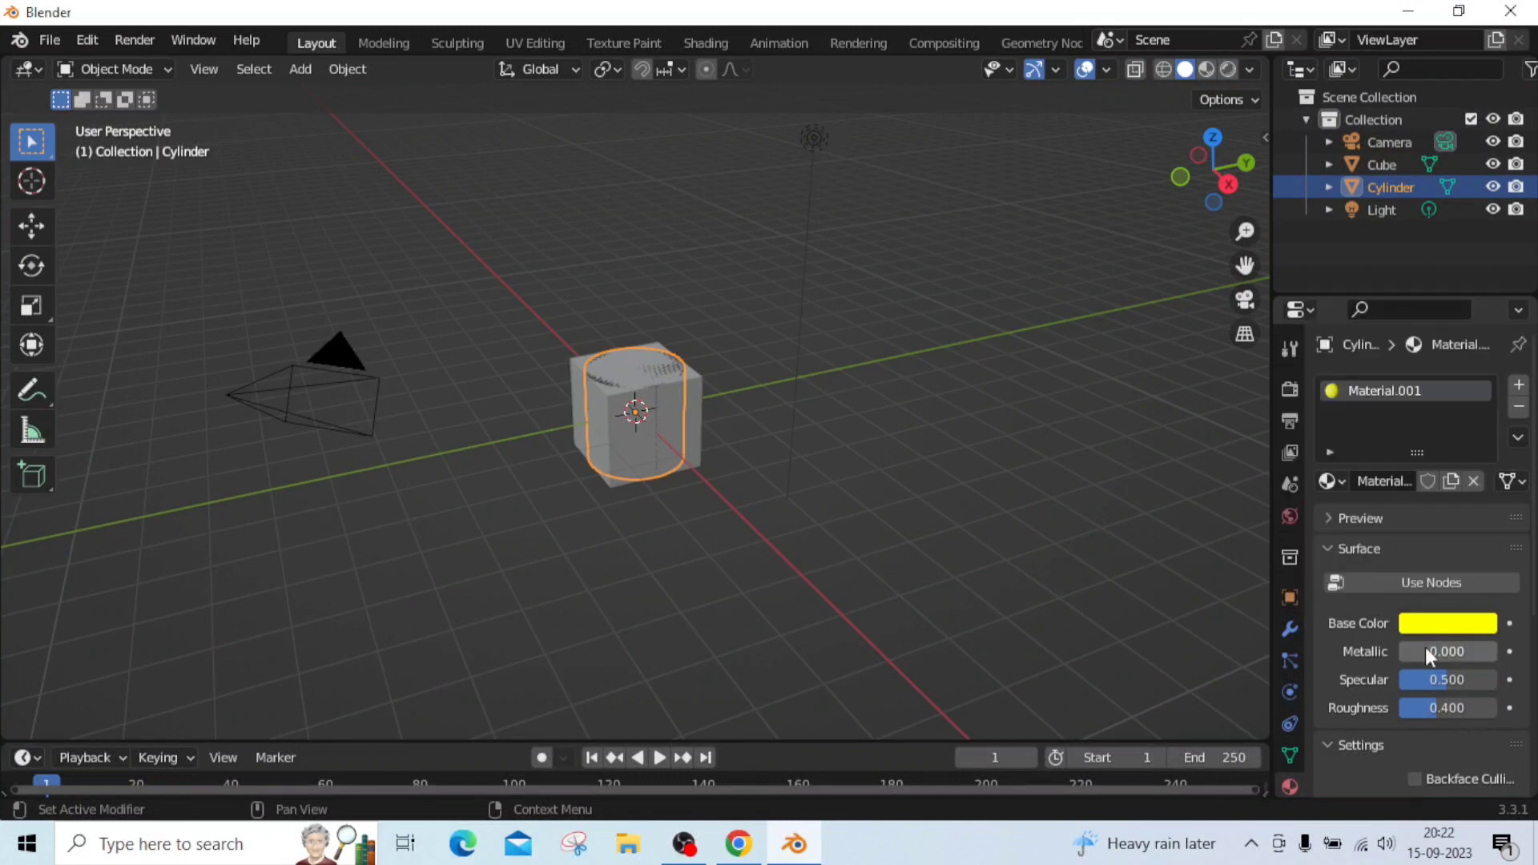
Move the cylinder to X -25 m and Y 25 m
{"action": "left_click", "coordinate": [1290, 597]}
{"action": "left_click", "coordinate": [1441, 455]}
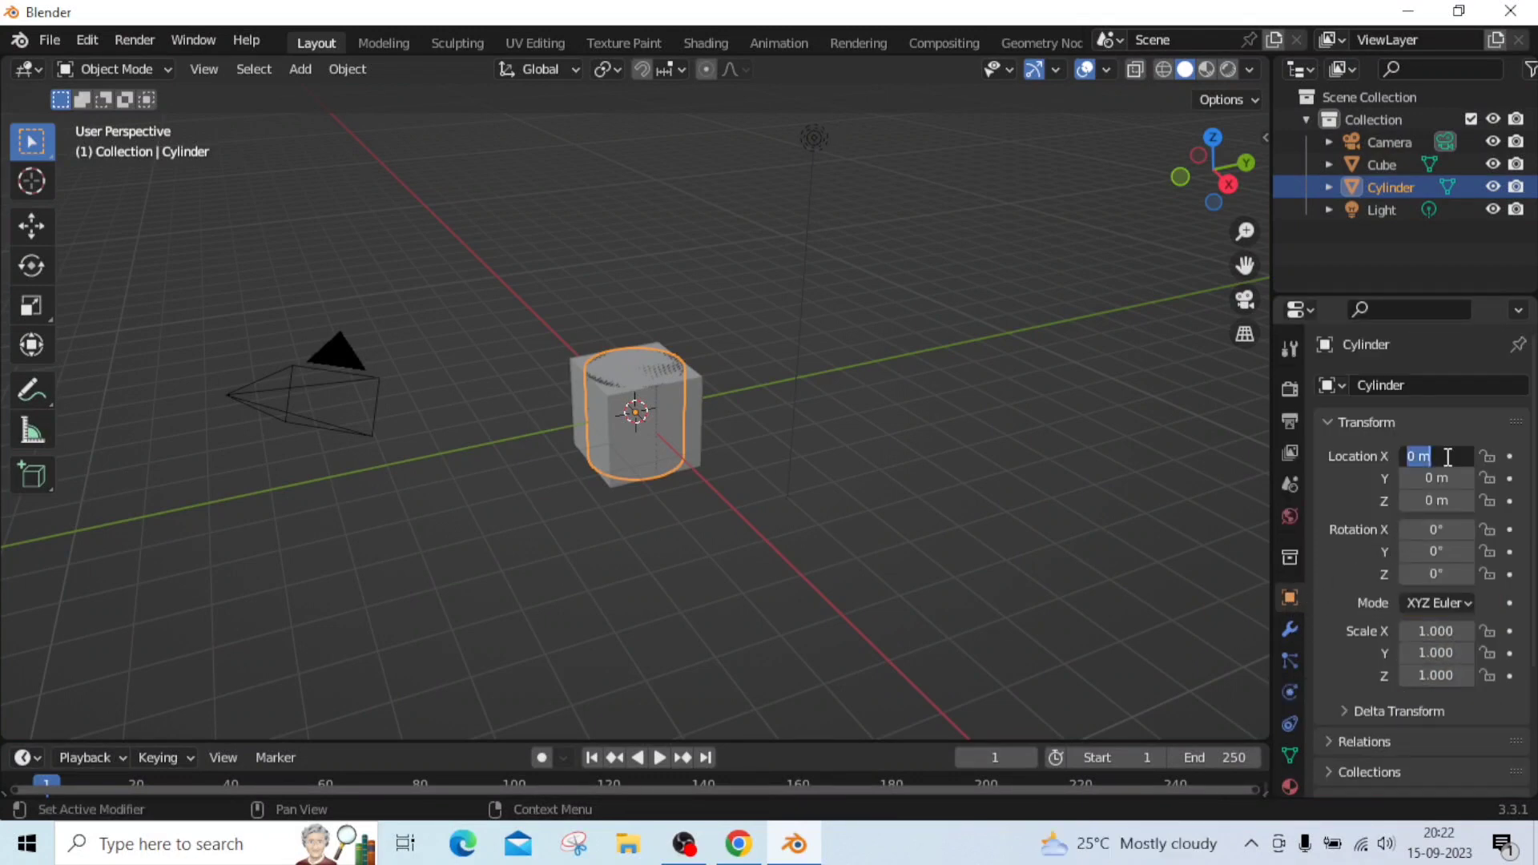
{"action": "key", "text": "BackSpace"}
{"action": "type", "text": "-25"}
{"action": "key", "text": "Return"}
{"action": "left_click", "coordinate": [1447, 479]}
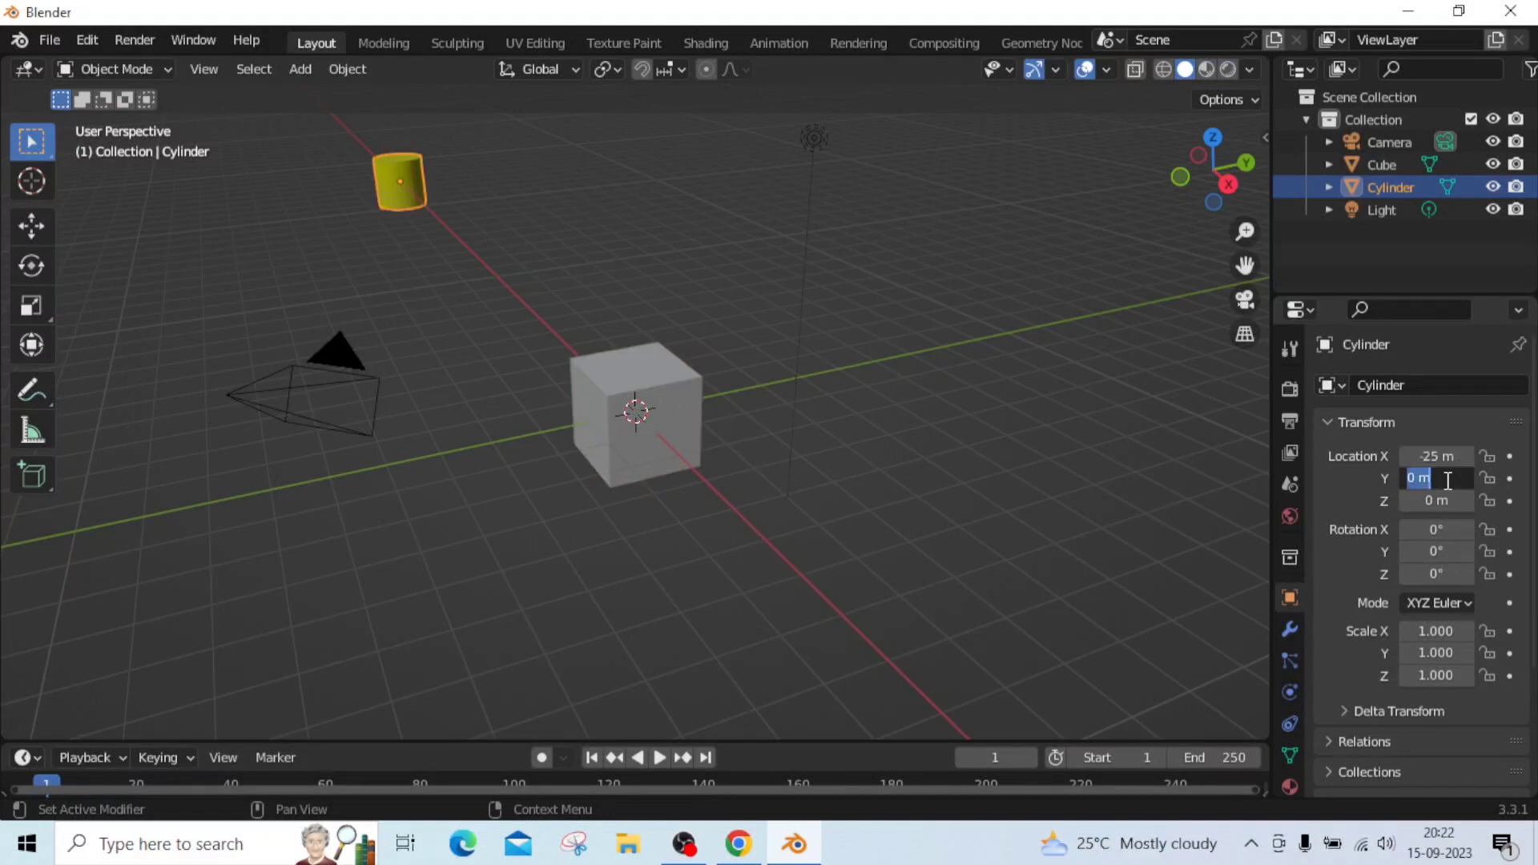
{"action": "type", "text": "25"}
{"action": "key", "text": "Return"}
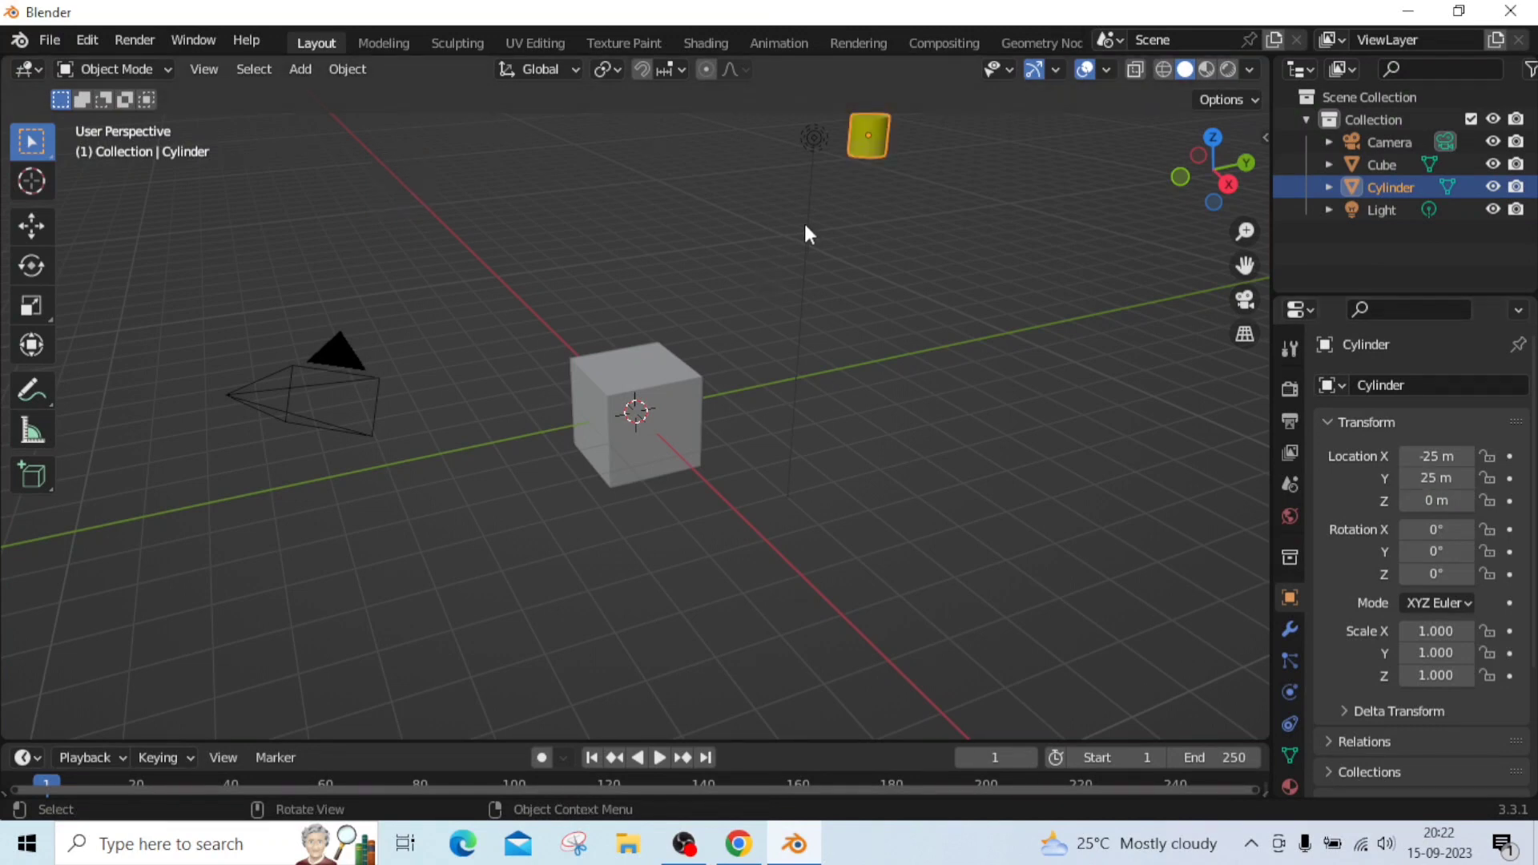
Look through the camera and set the camera's X rotation to 90°
{"action": "left_click", "coordinate": [1243, 301]}
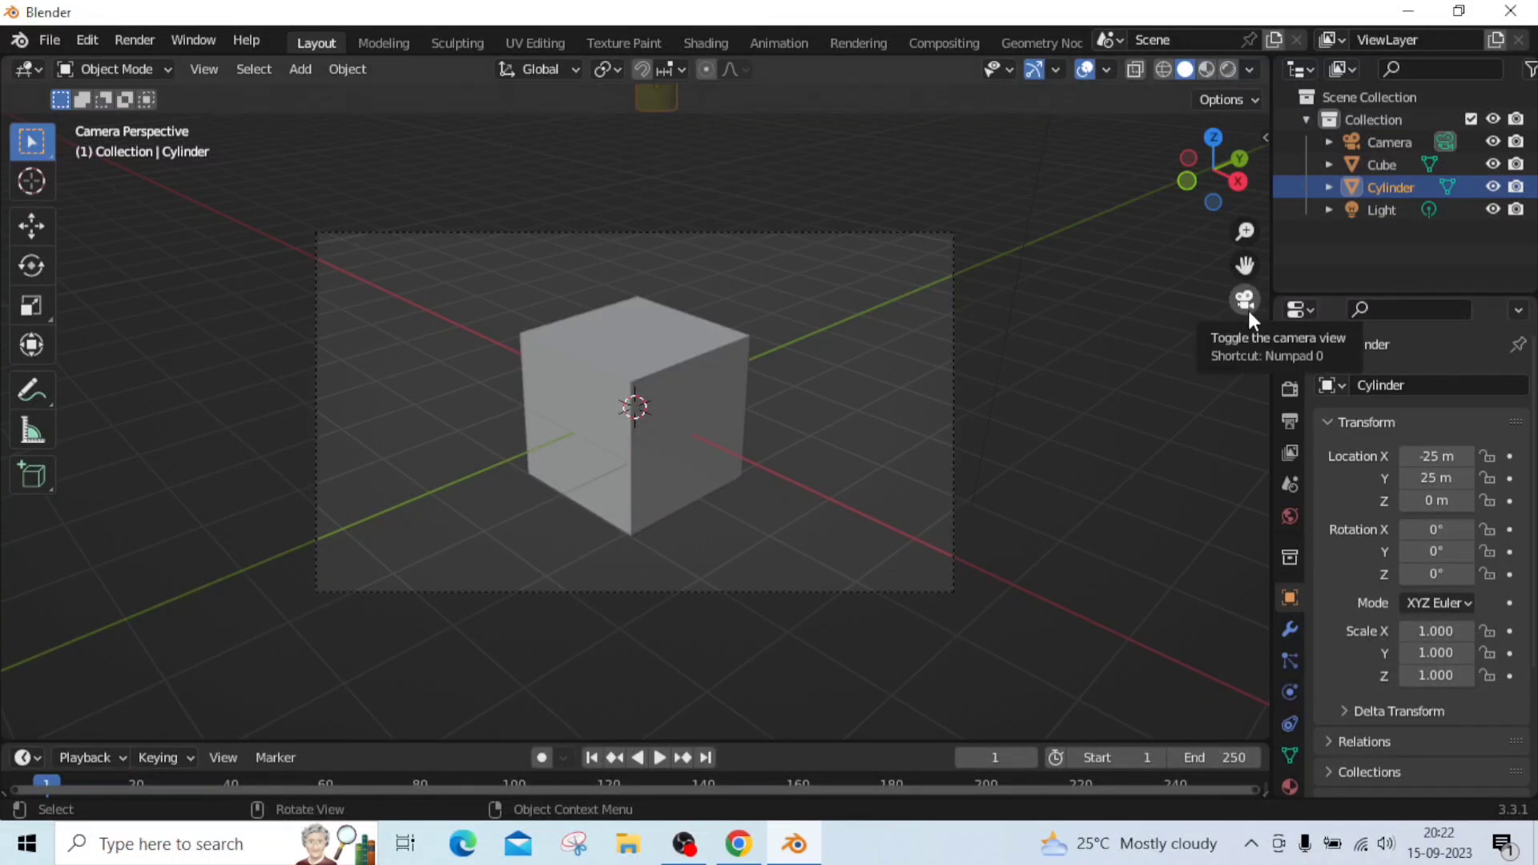
{"action": "left_click", "coordinate": [1408, 140]}
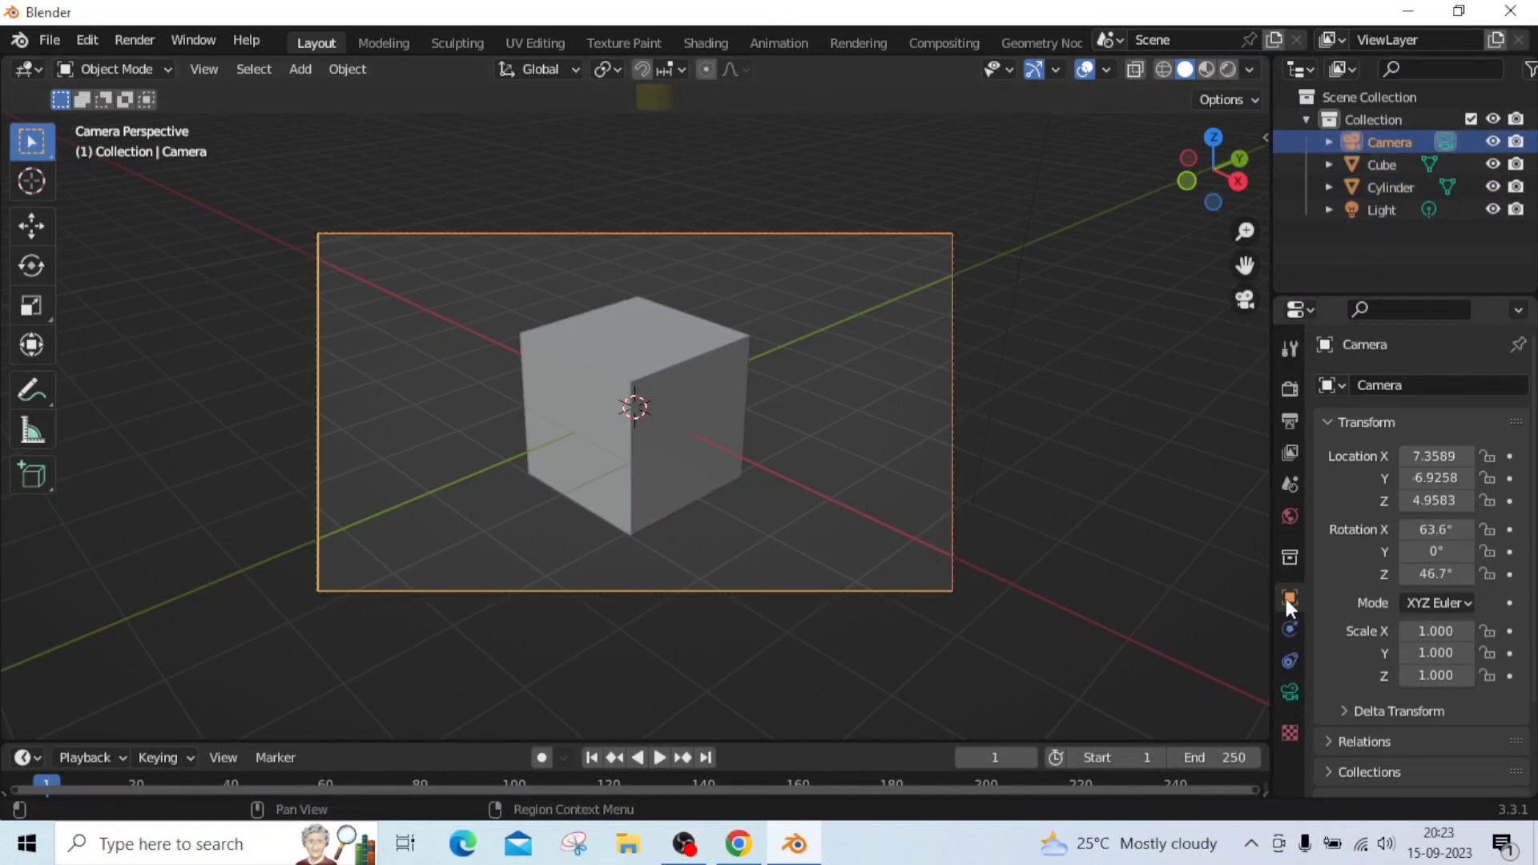
{"action": "left_click", "coordinate": [1425, 531]}
{"action": "type", "text": "90"}
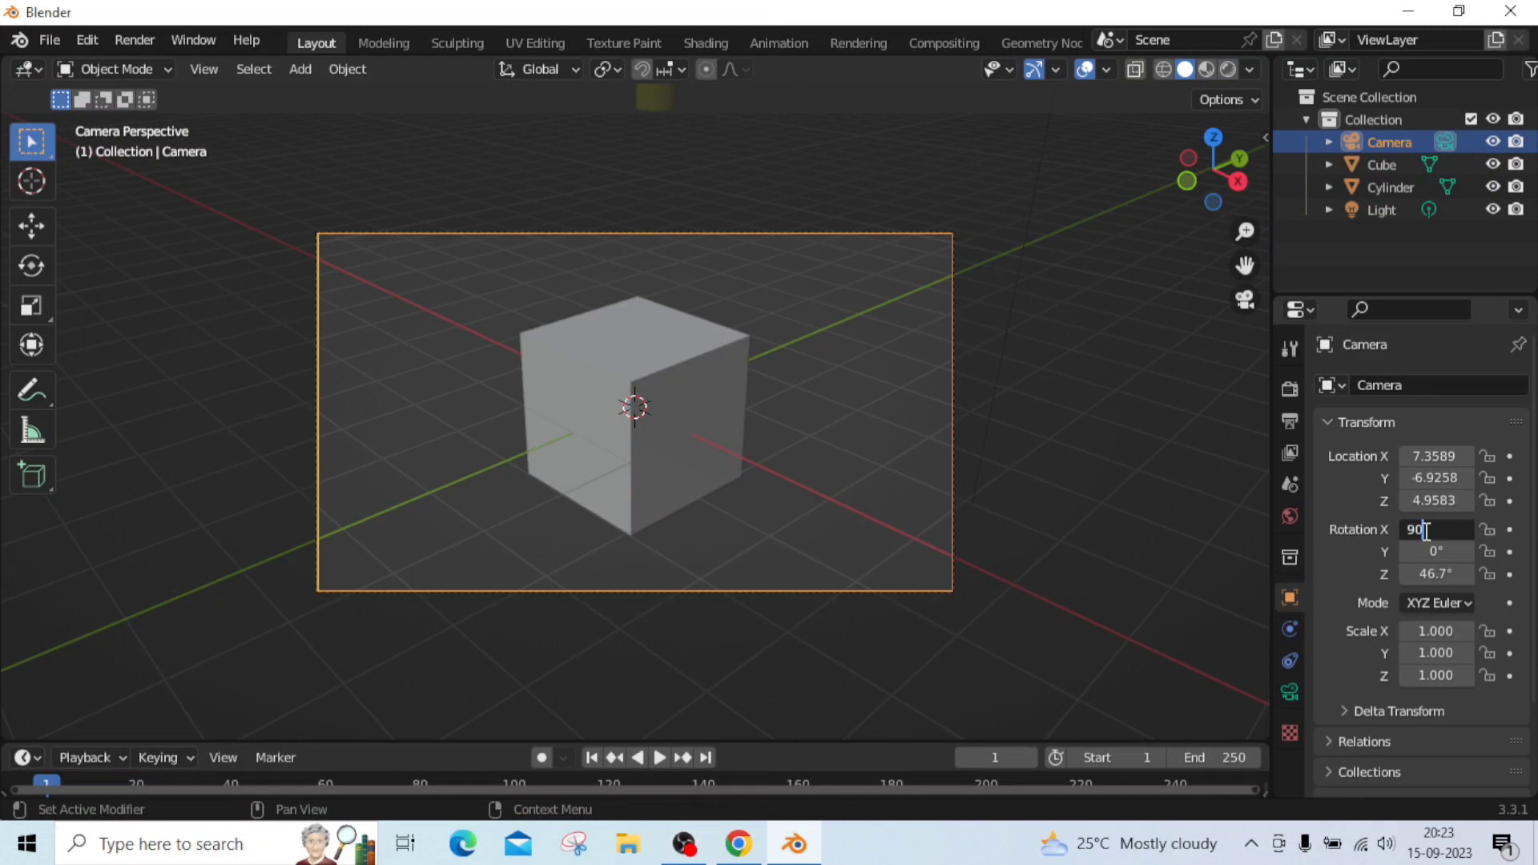
{"action": "key", "text": "Return"}
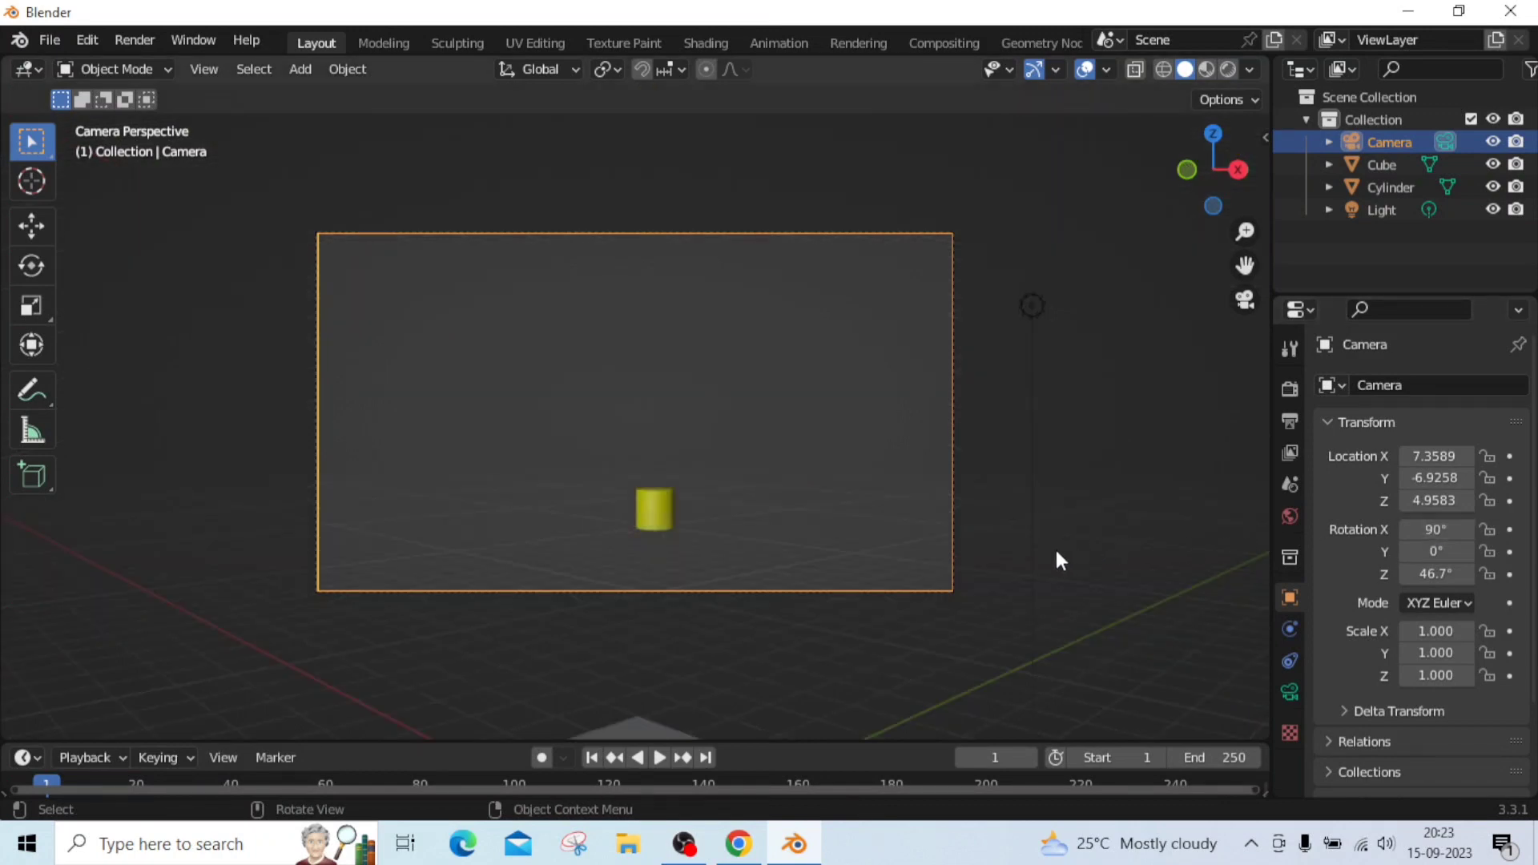
Set the camera's location to Z 0 m and X 15 m
{"action": "left_click", "coordinate": [1435, 501]}
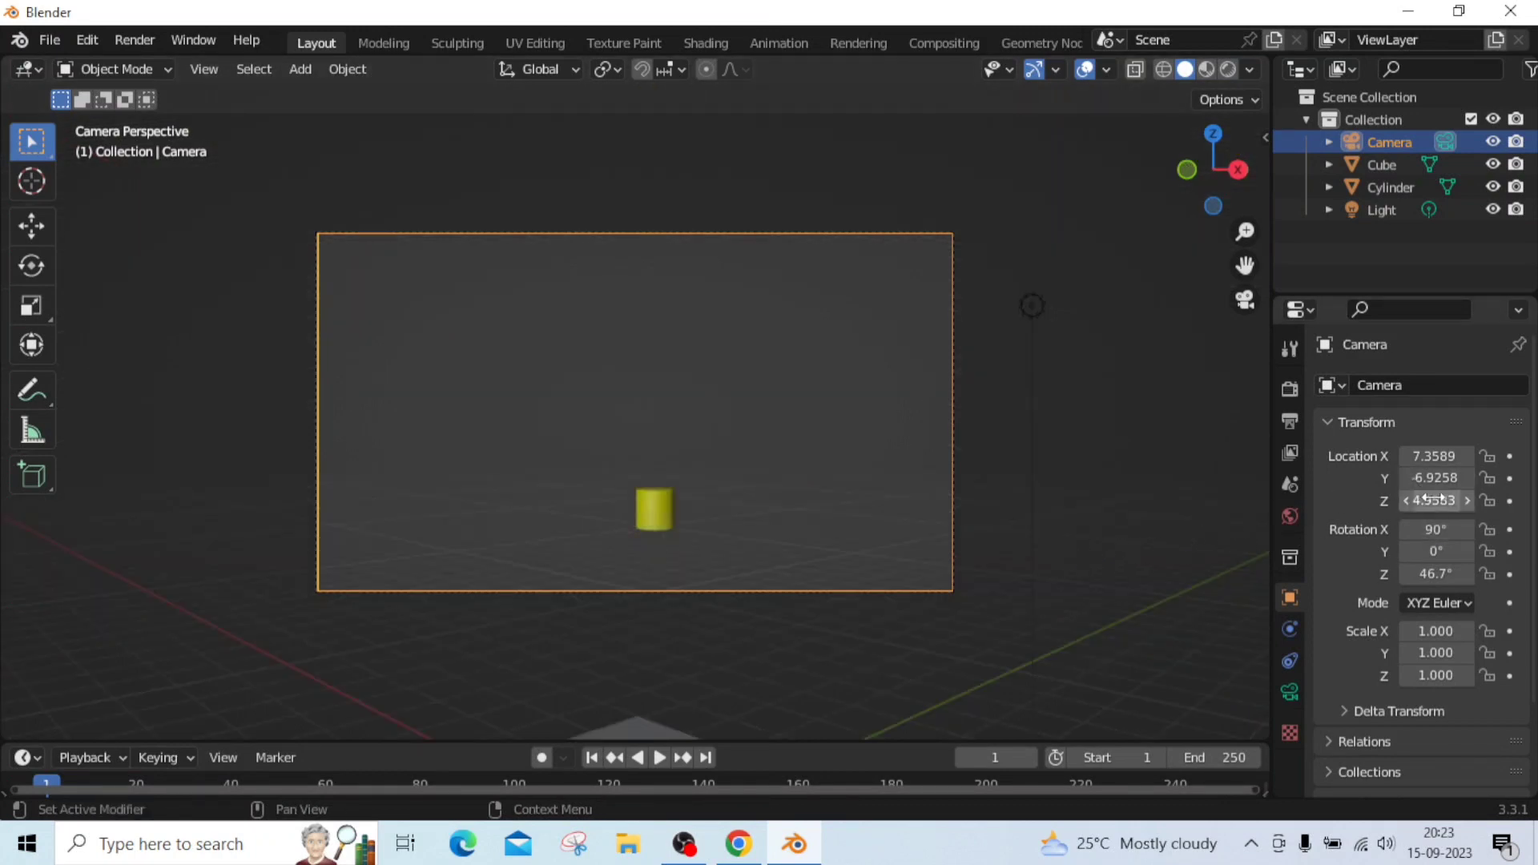
{"action": "type", "text": "0"}
{"action": "key", "text": "Return"}
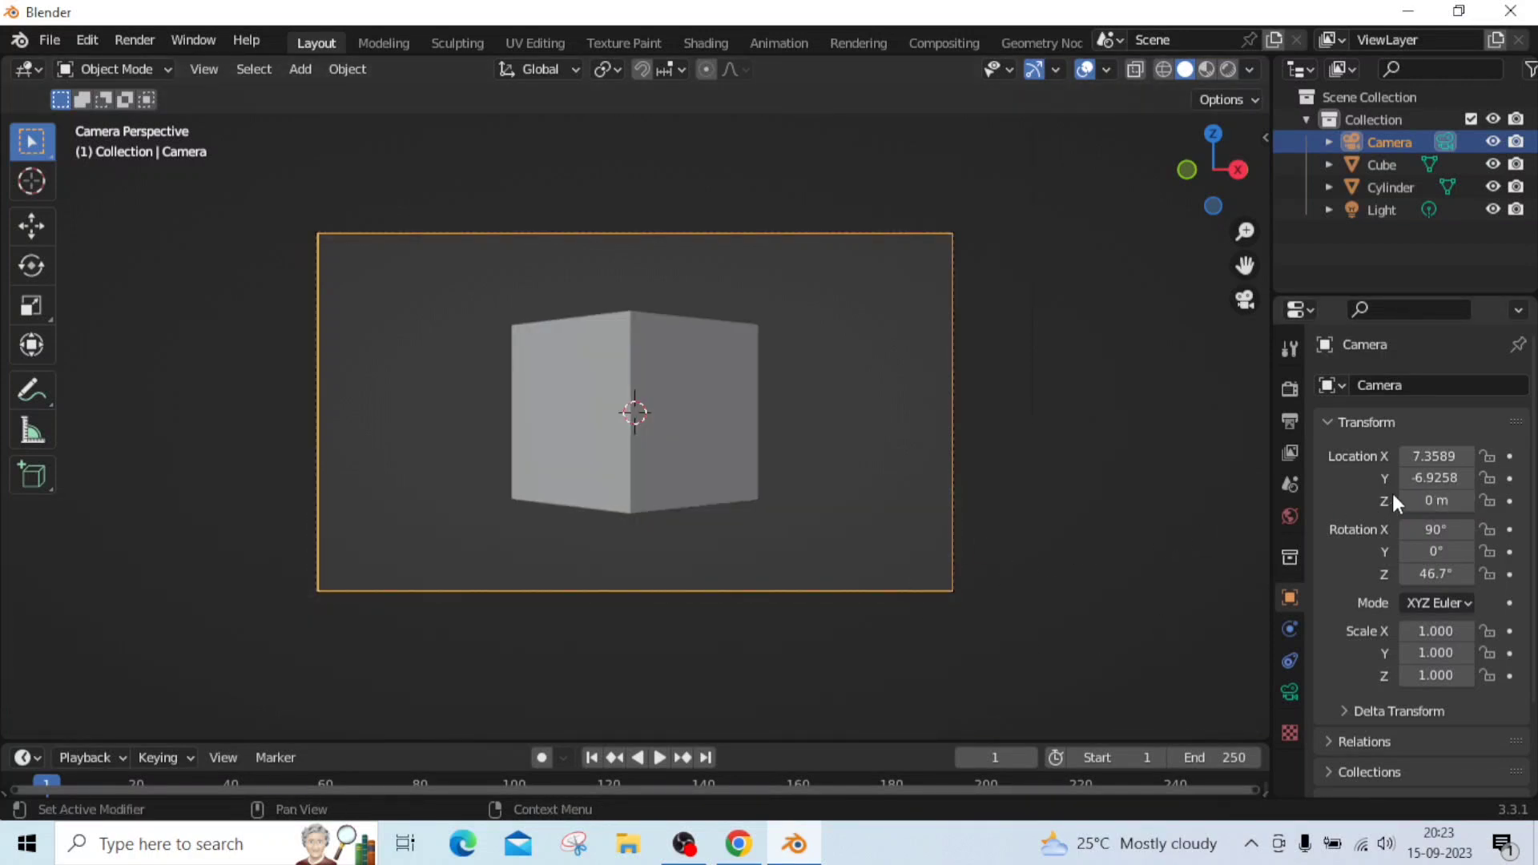
{"action": "left_click", "coordinate": [1421, 457]}
{"action": "type", "text": "15"}
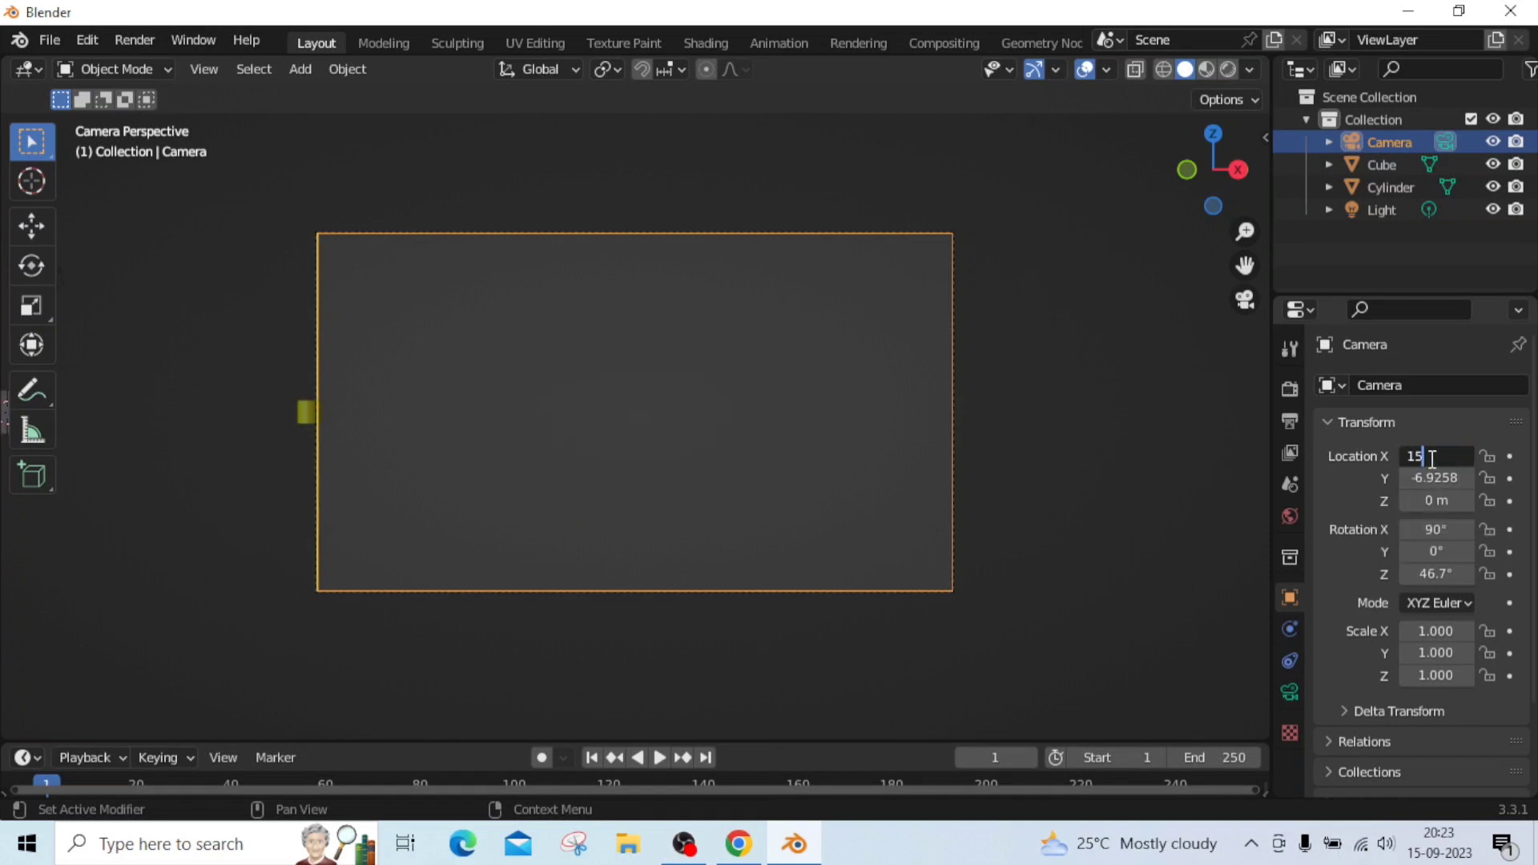
{"action": "key", "text": "Return"}
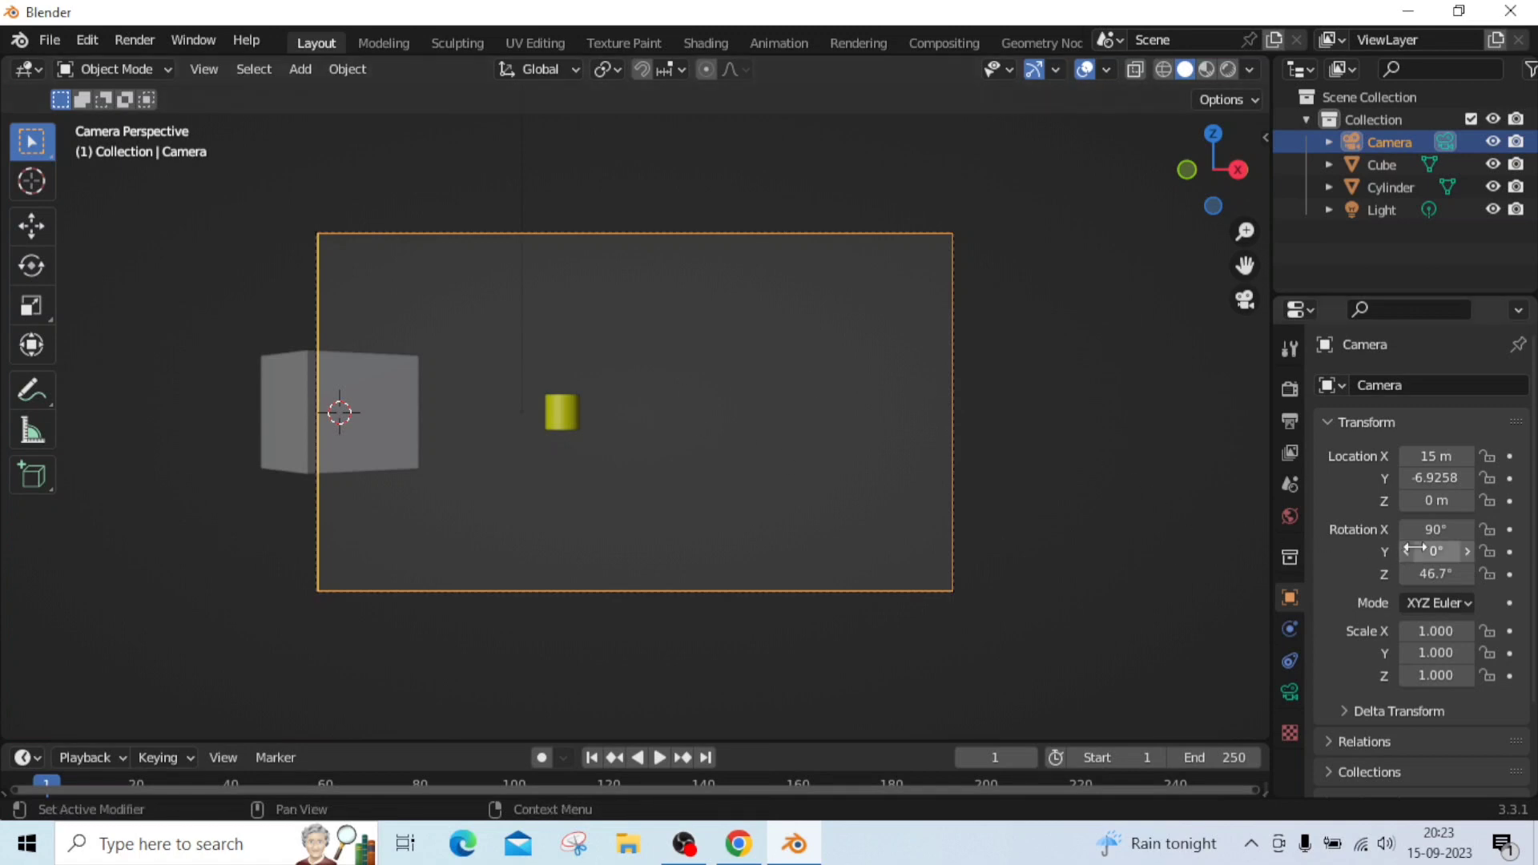
Set the camera's Z rotation to 60°
{"action": "left_click", "coordinate": [1430, 574]}
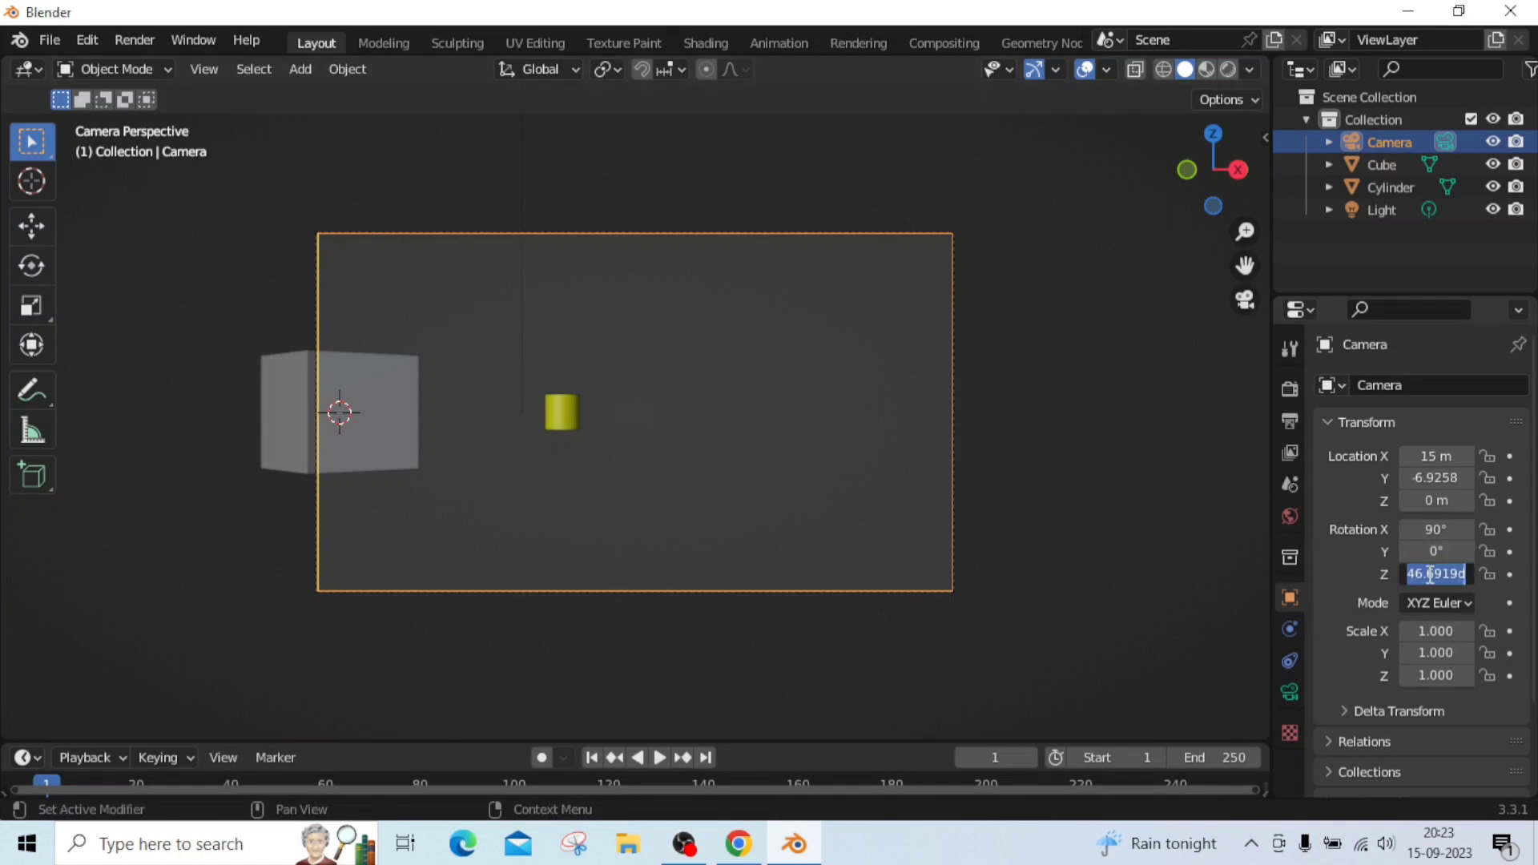
{"action": "type", "text": "60"}
{"action": "key", "text": "Return"}
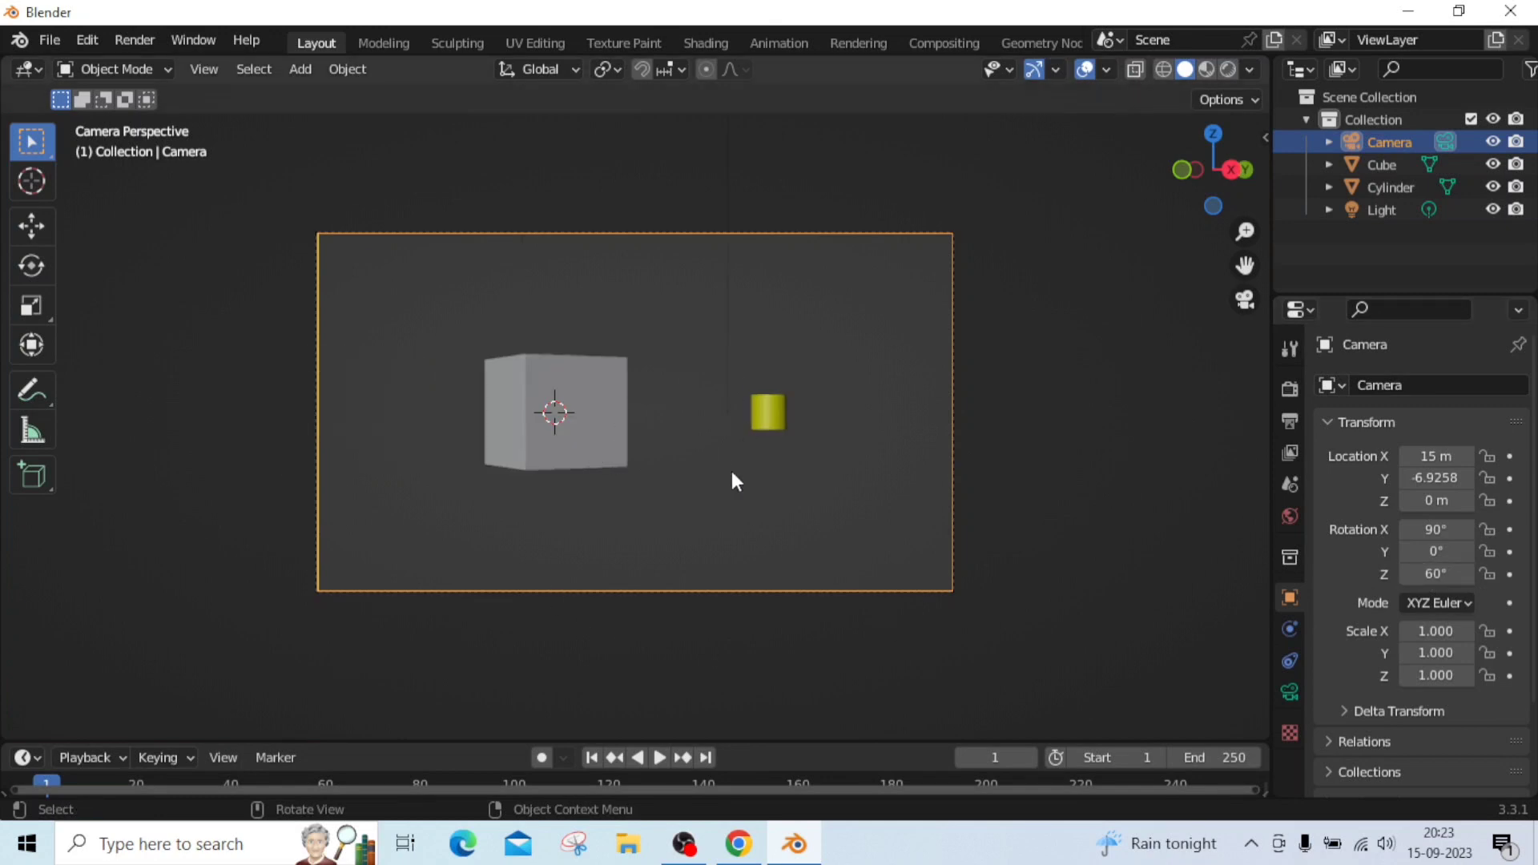
Set the camera lens's focal length to 75 mm
{"action": "left_click", "coordinate": [1288, 688]}
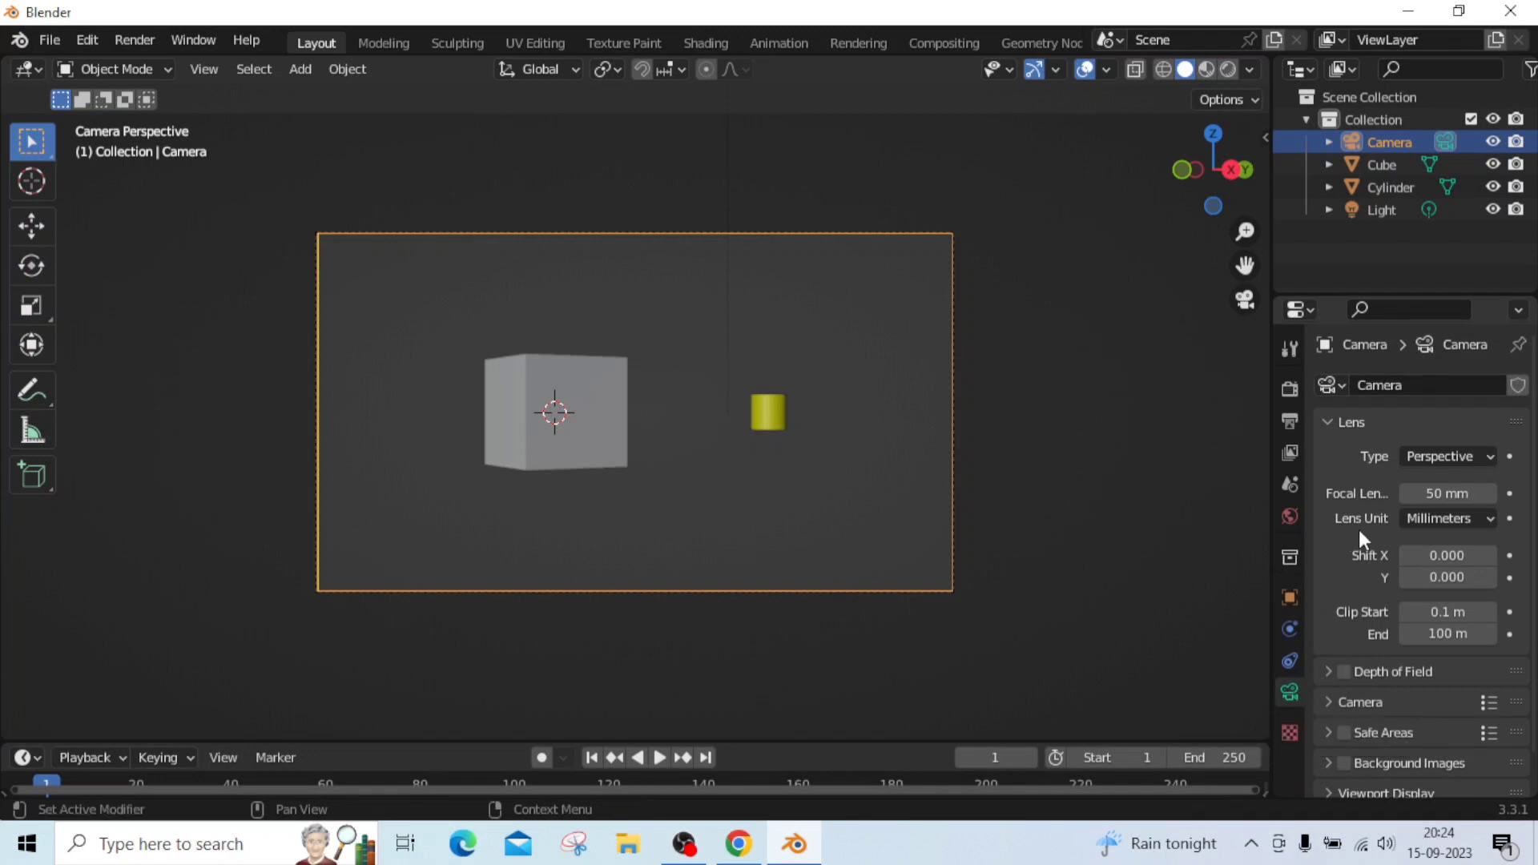
{"action": "left_click", "coordinate": [1427, 490]}
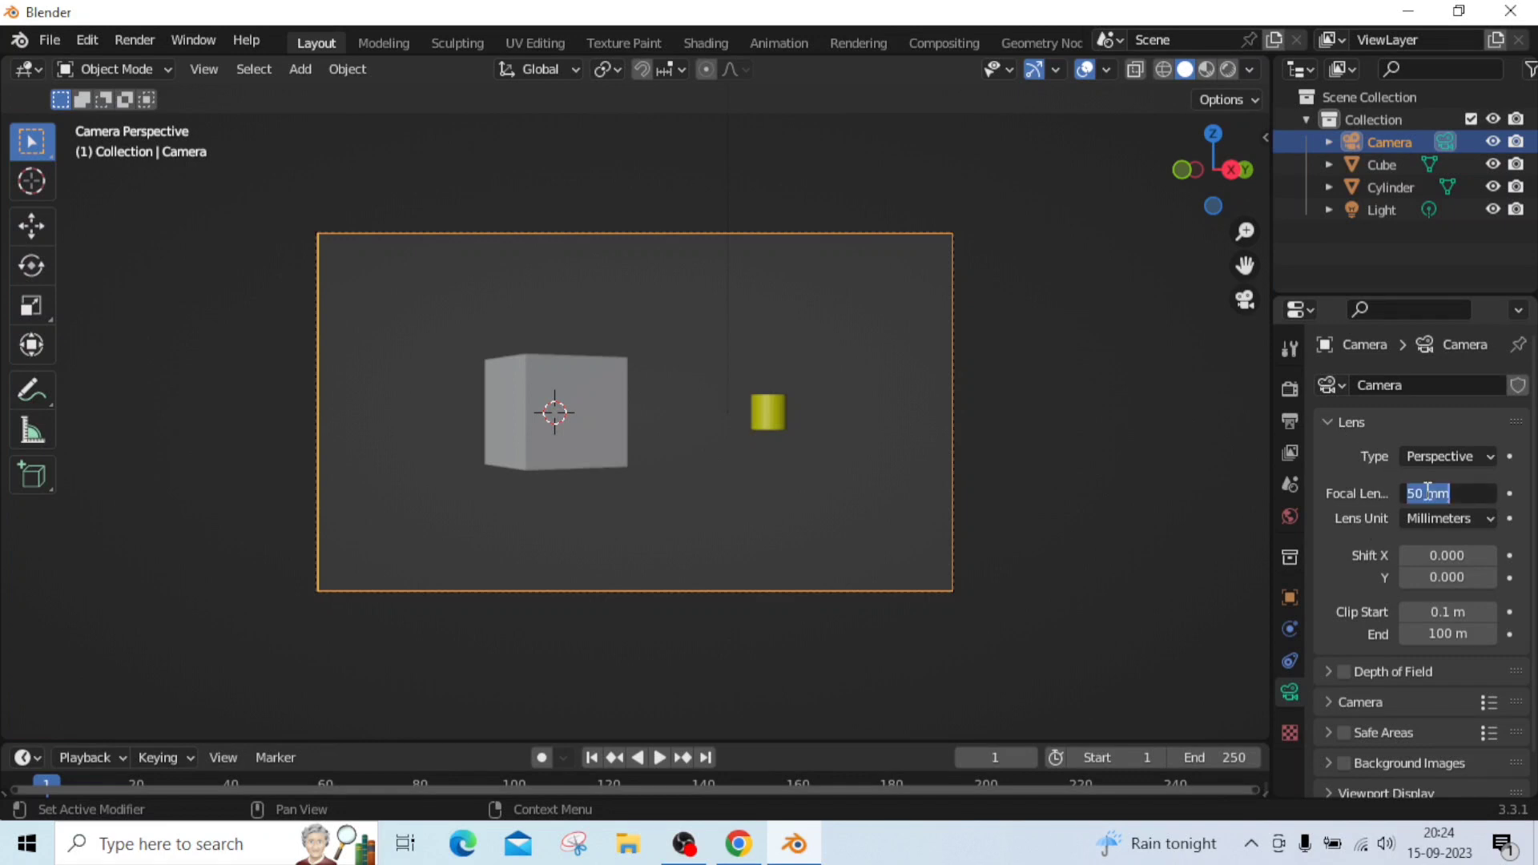
{"action": "type", "text": "75"}
{"action": "key", "text": "Return"}
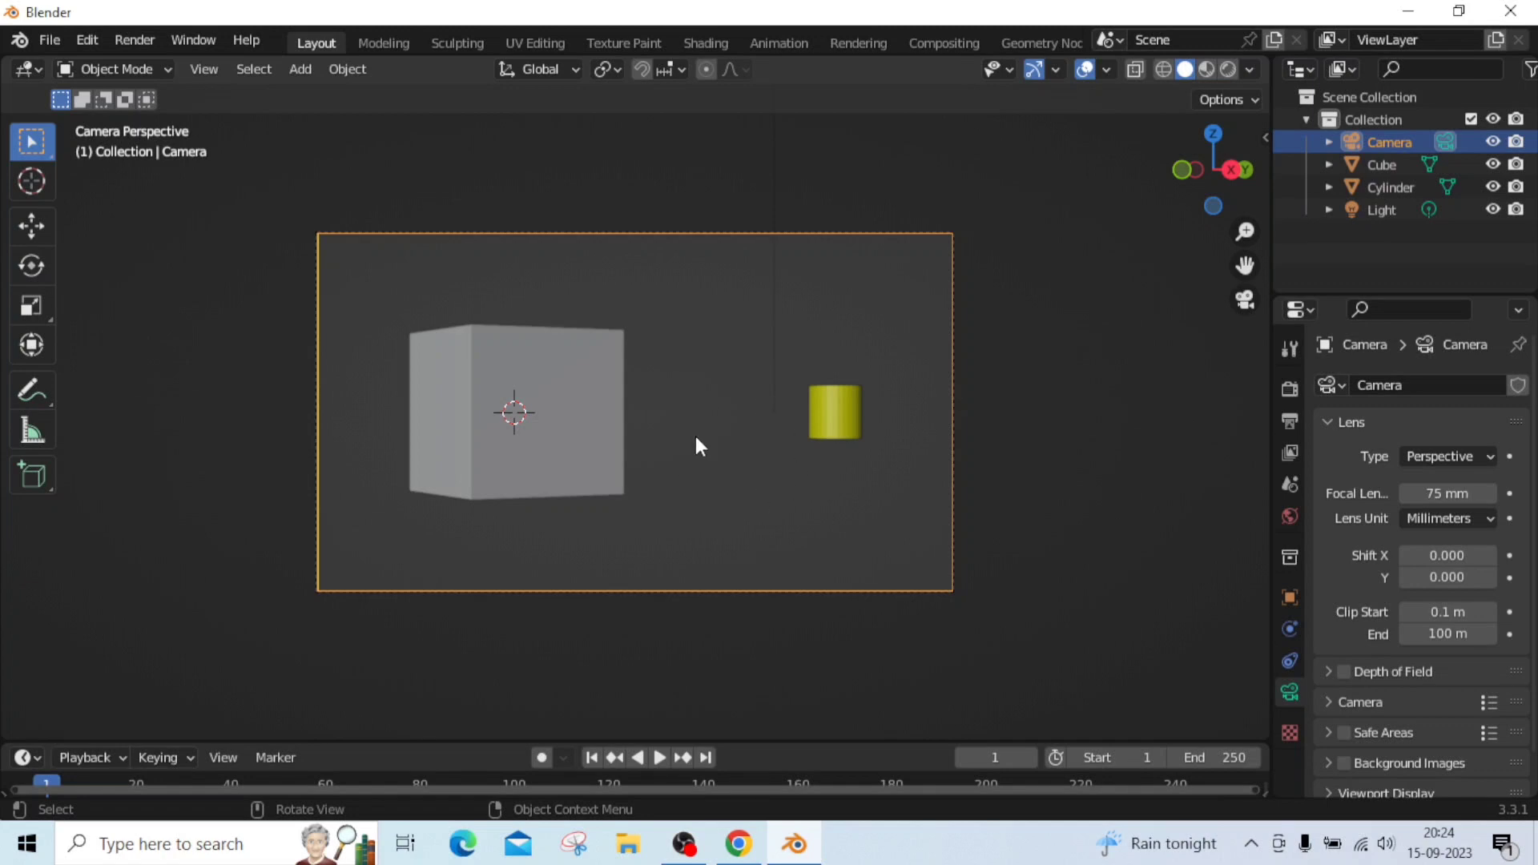
Render the image from the camera, view the result and close the render window
{"action": "left_click", "coordinate": [135, 39]}
{"action": "left_click", "coordinate": [170, 63]}
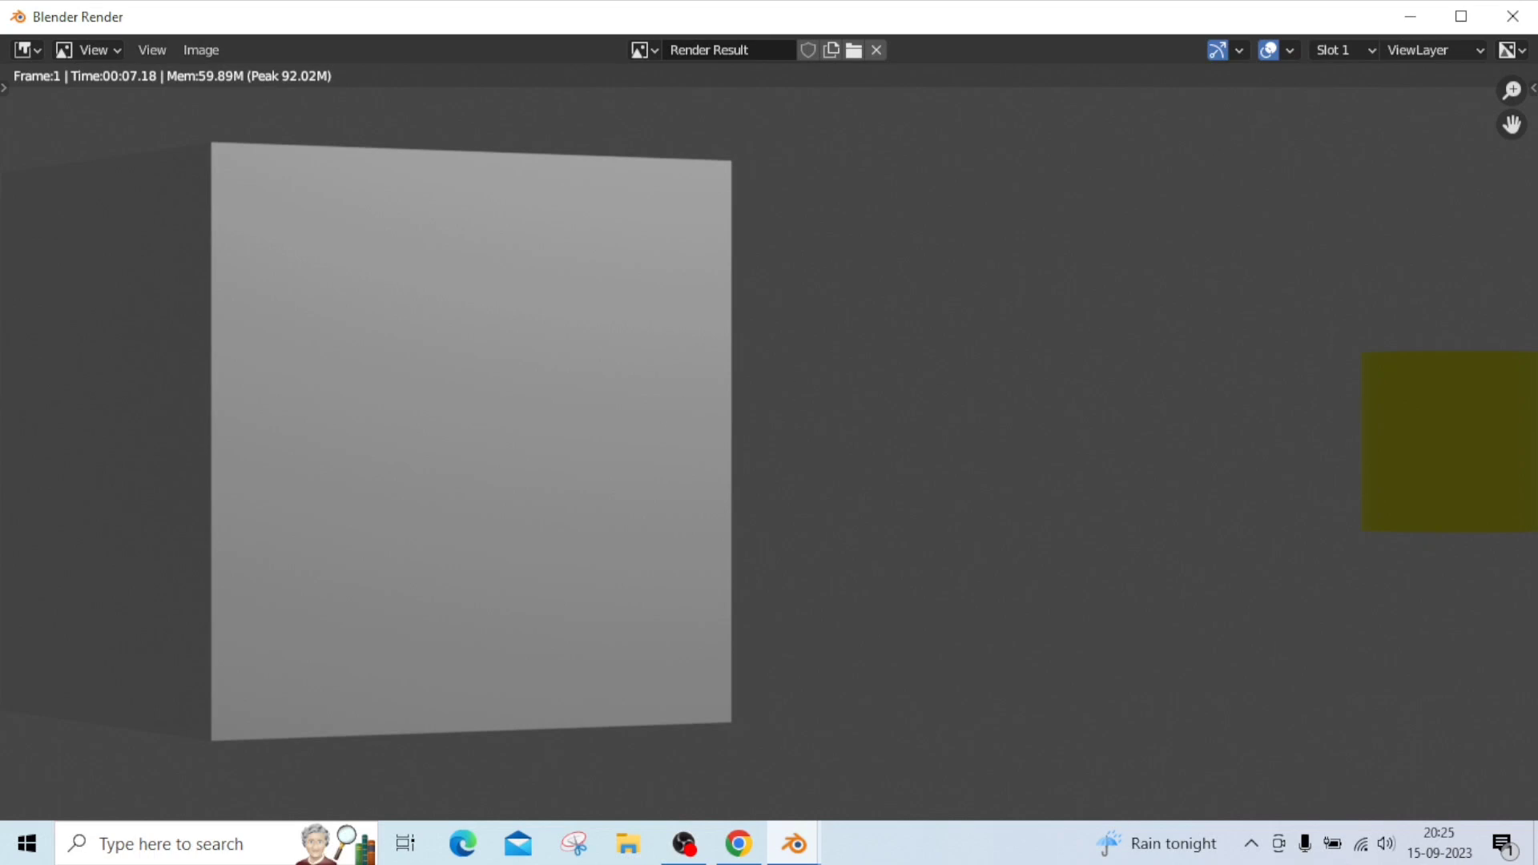
{"action": "left_click", "coordinate": [1511, 16]}
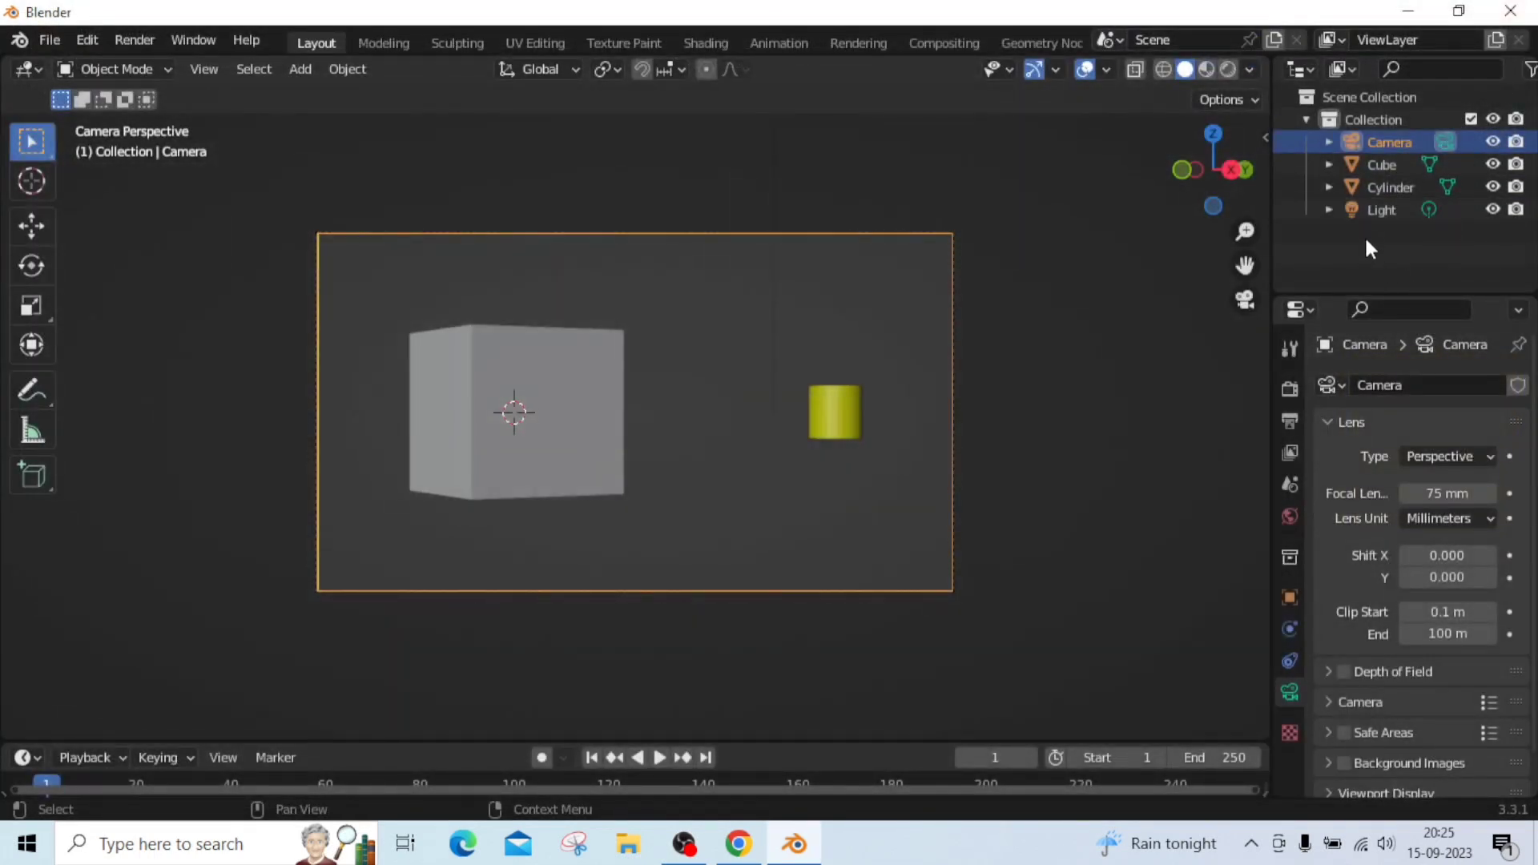
Set the light's location to X 4 m, Y -2 m and Z 0 m
{"action": "left_click", "coordinate": [1377, 212]}
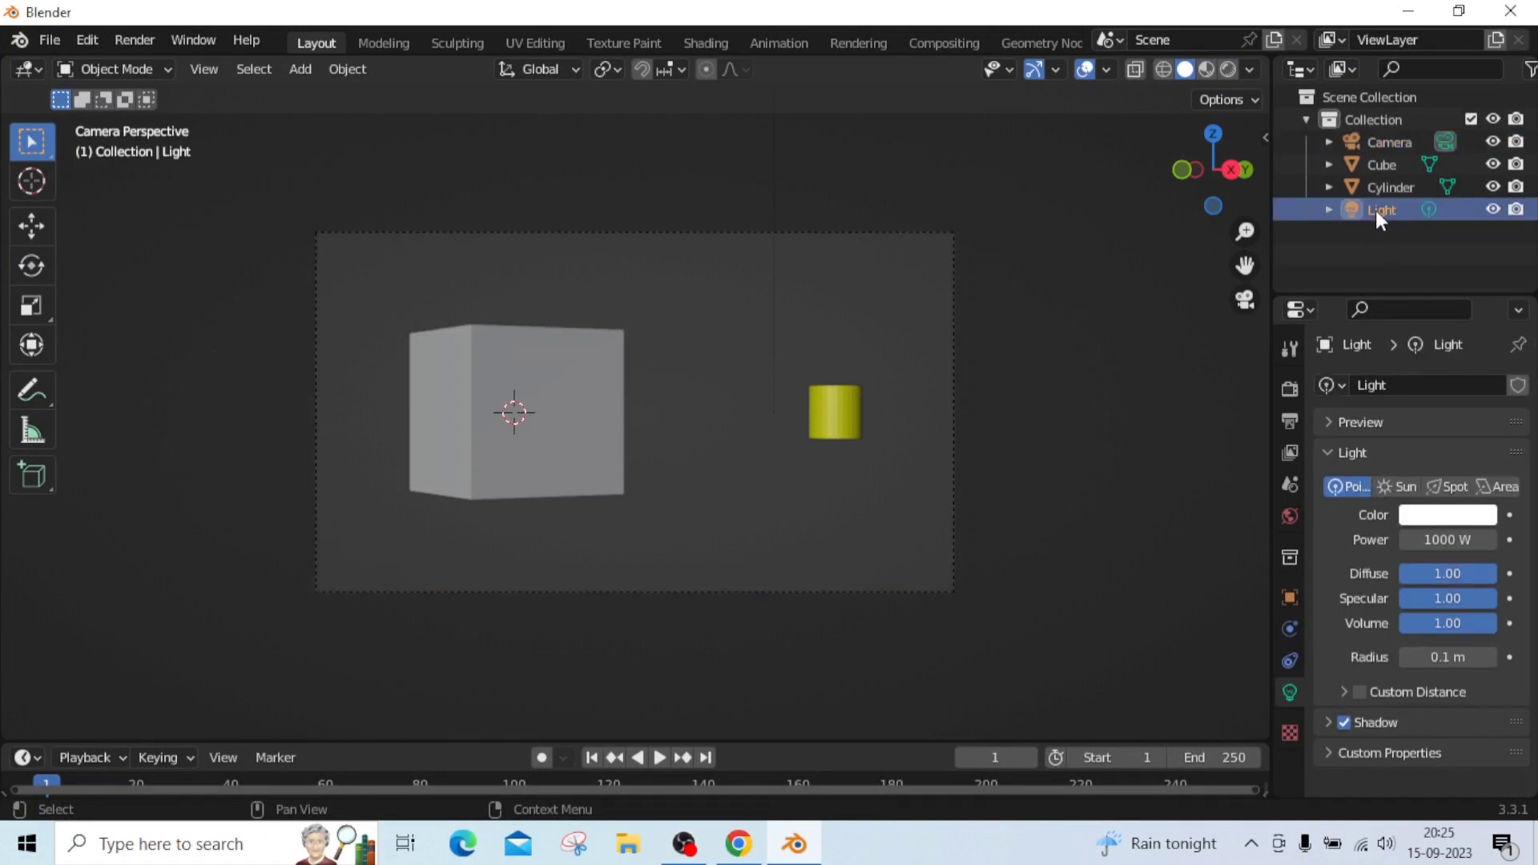
{"action": "left_click", "coordinate": [1289, 597]}
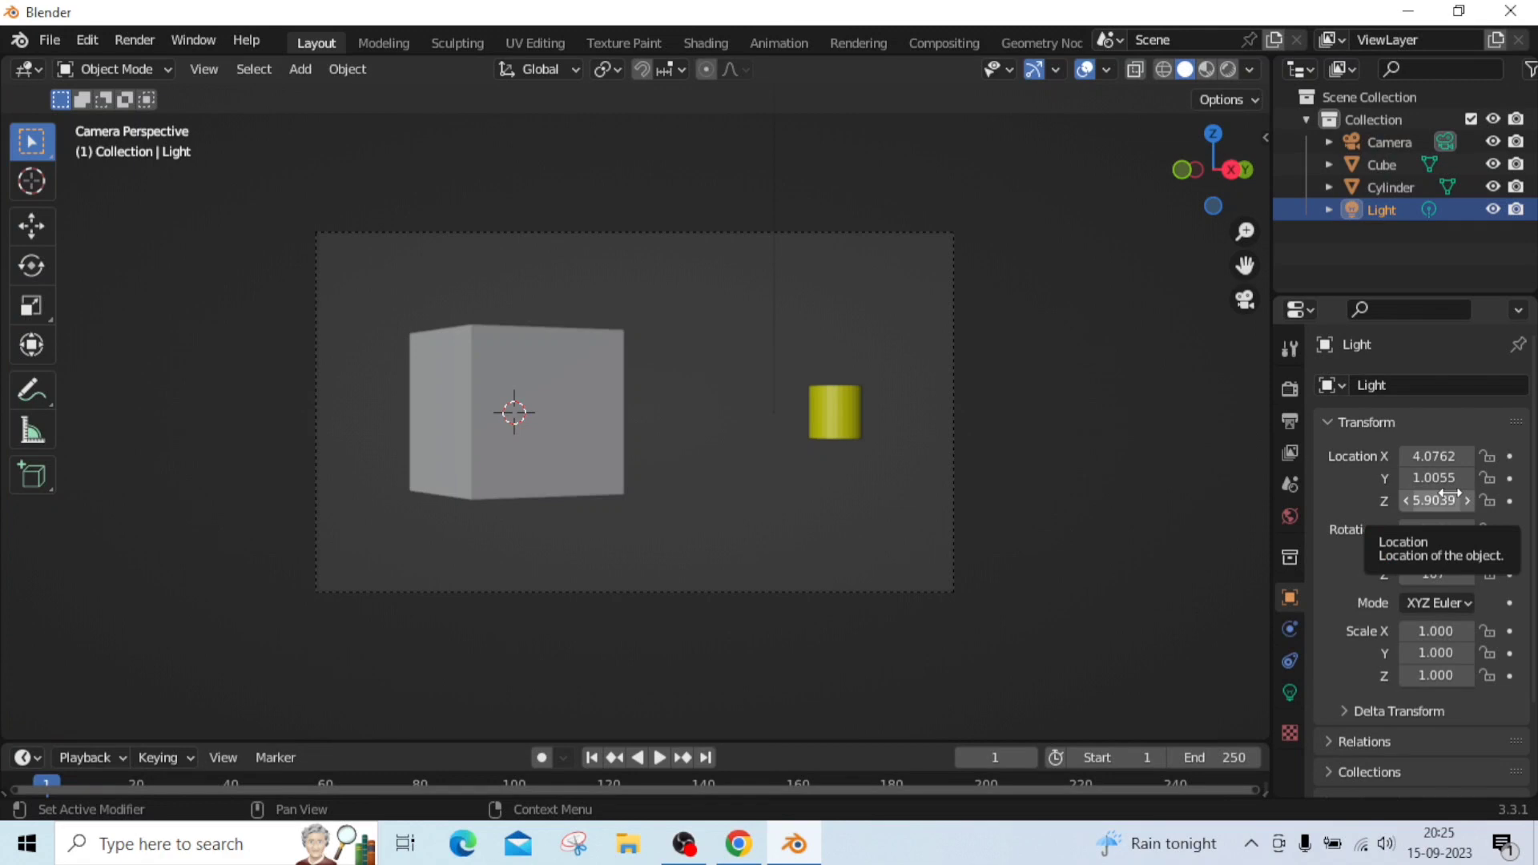
{"action": "double_click", "coordinate": [1435, 455]}
{"action": "type", "text": "4"}
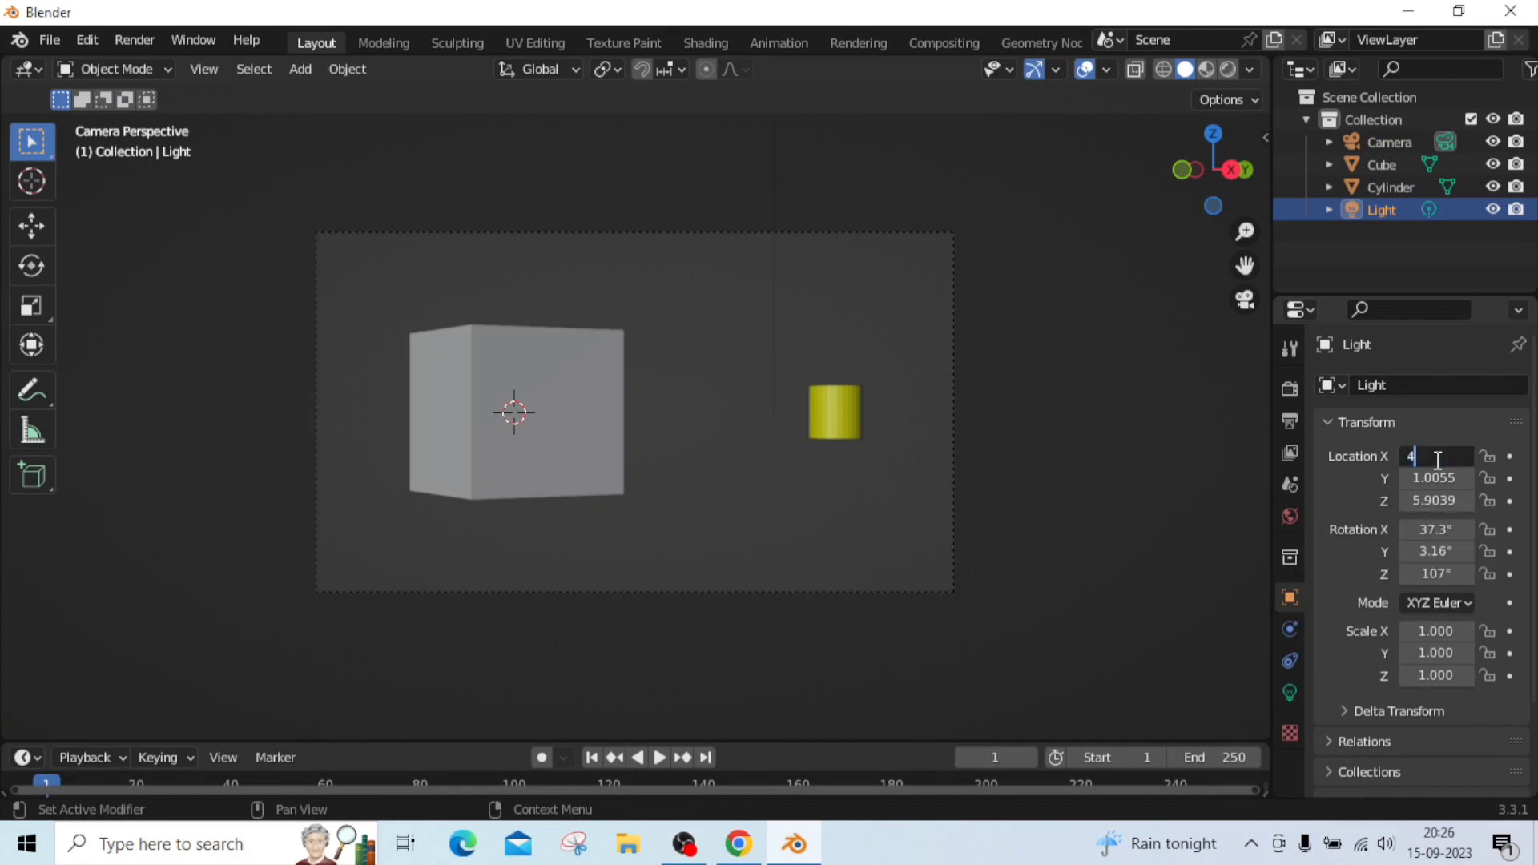
{"action": "double_click", "coordinate": [1433, 478]}
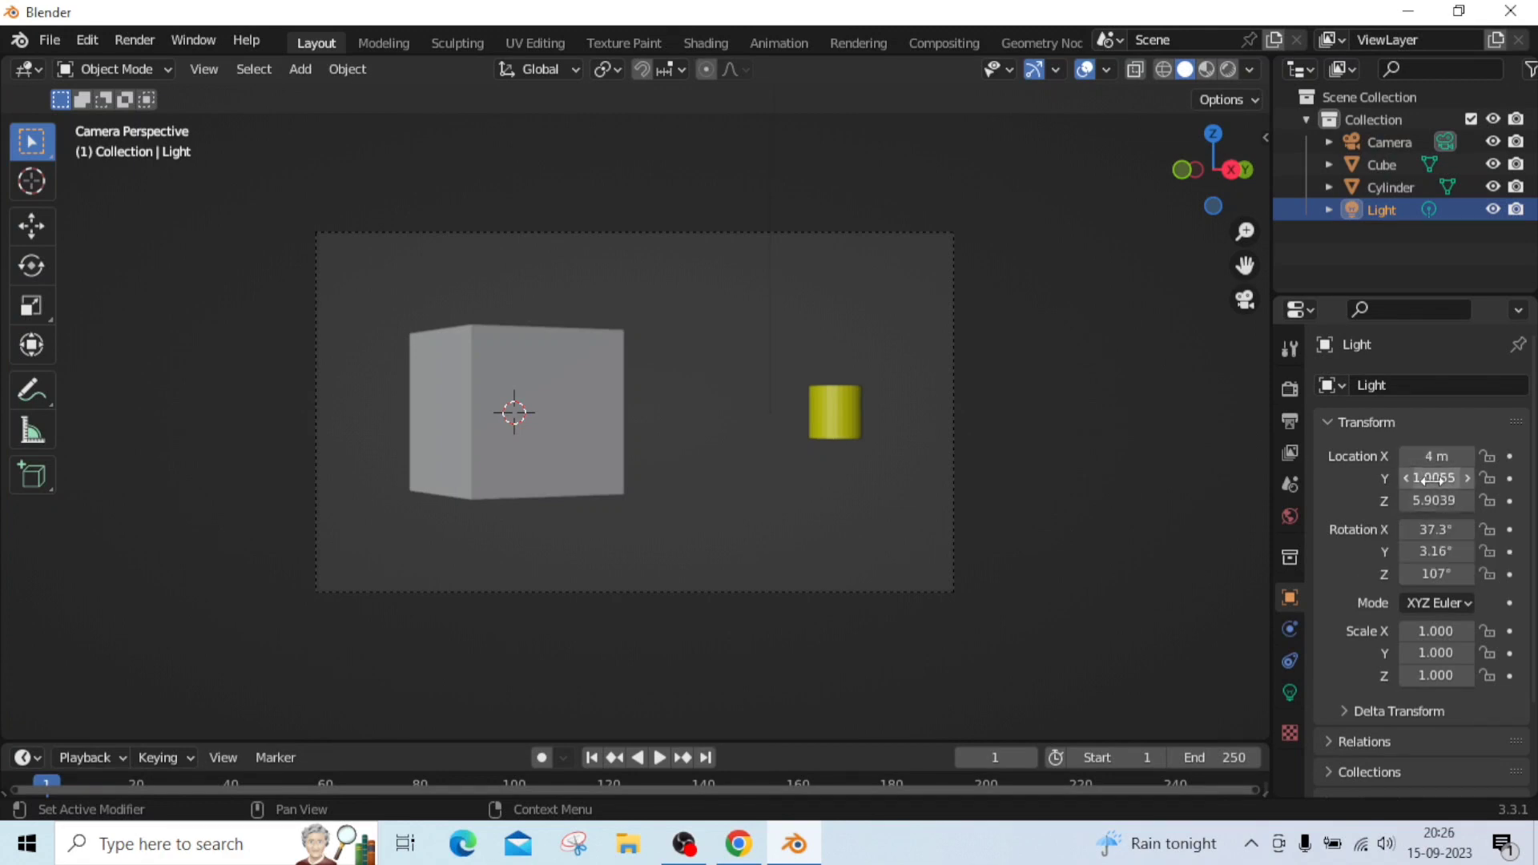
{"action": "type", "text": "-2"}
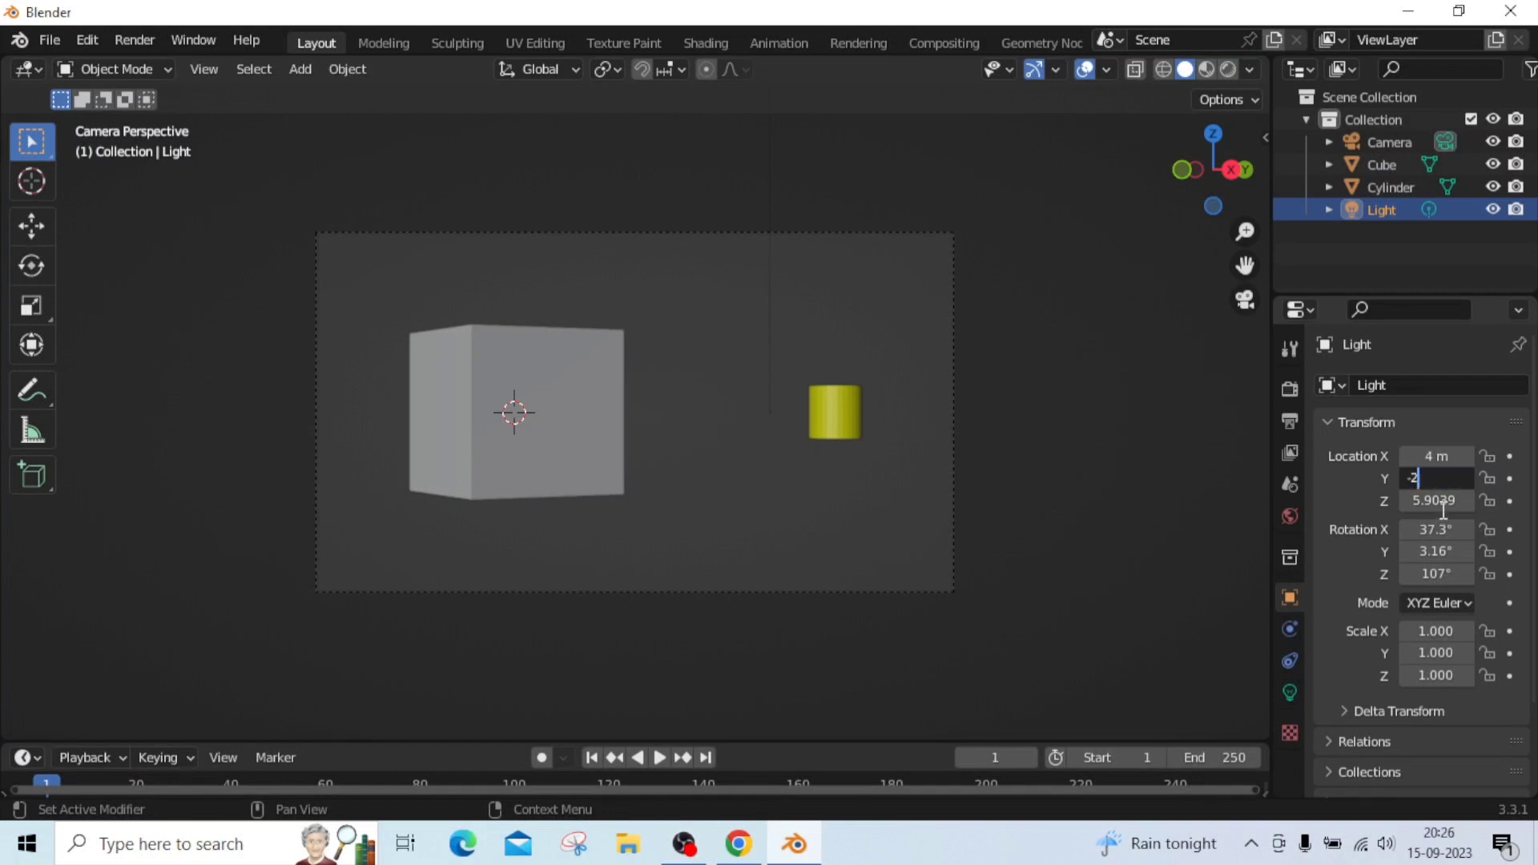
{"action": "key", "text": "Return"}
{"action": "double_click", "coordinate": [1447, 501]}
{"action": "type", "text": "0"}
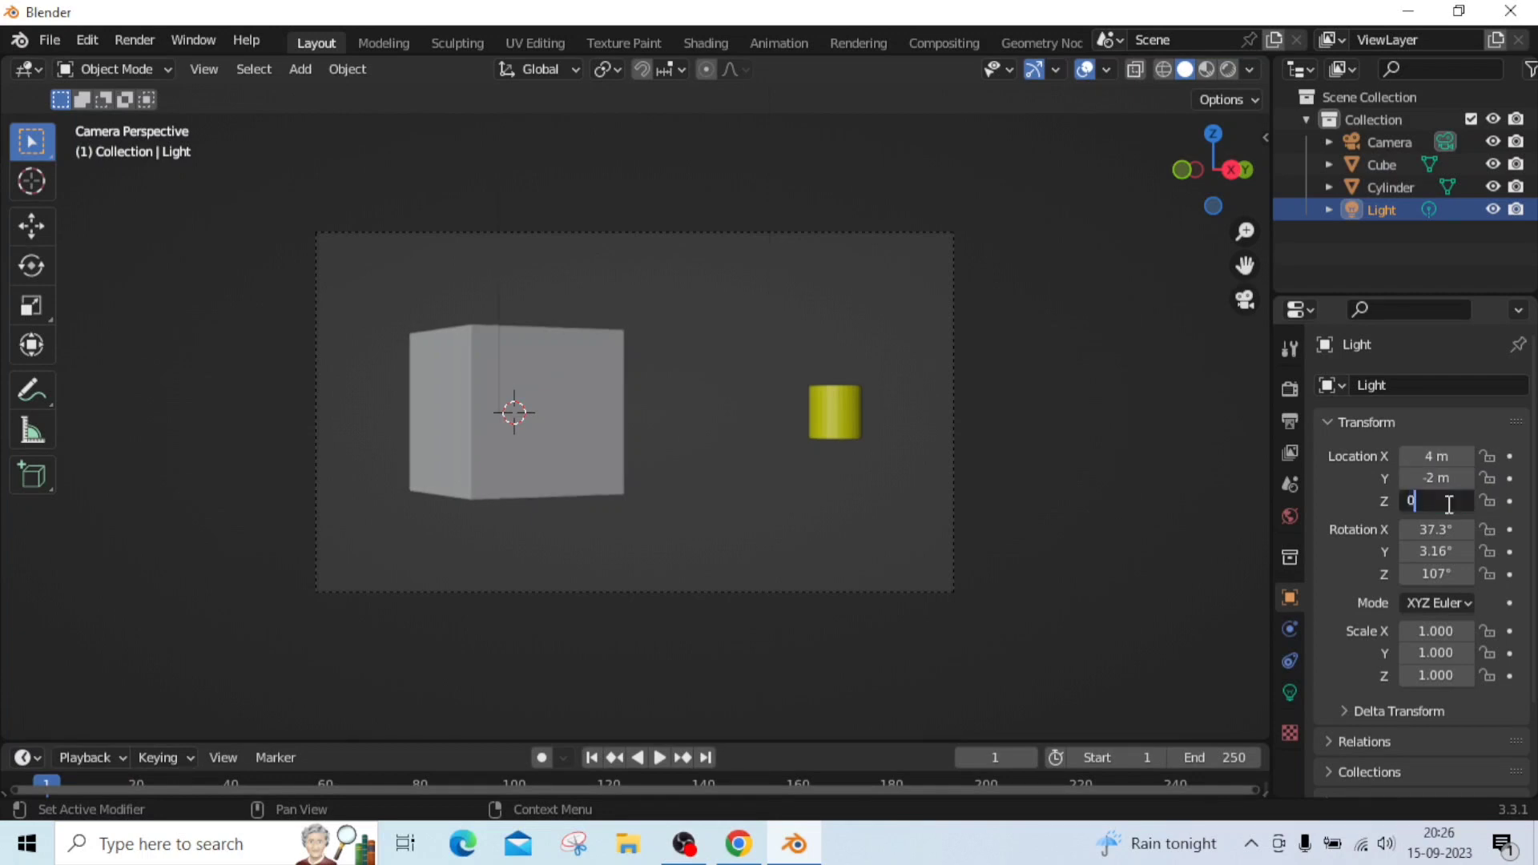
{"action": "key", "text": "Return"}
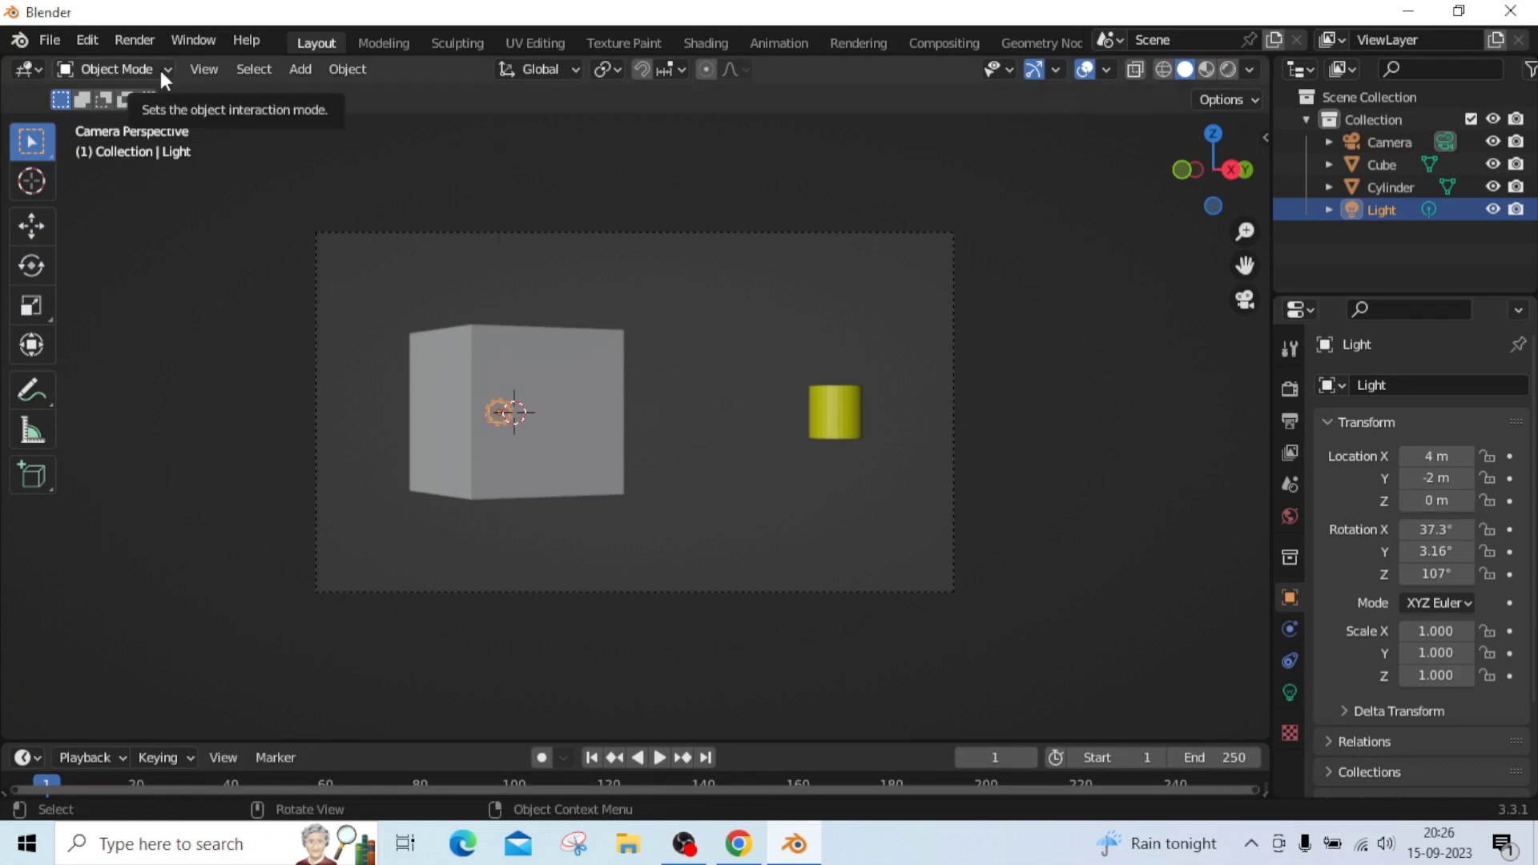
Render the scene with the repositioned light, view the result and close the render window
{"action": "left_click", "coordinate": [133, 42]}
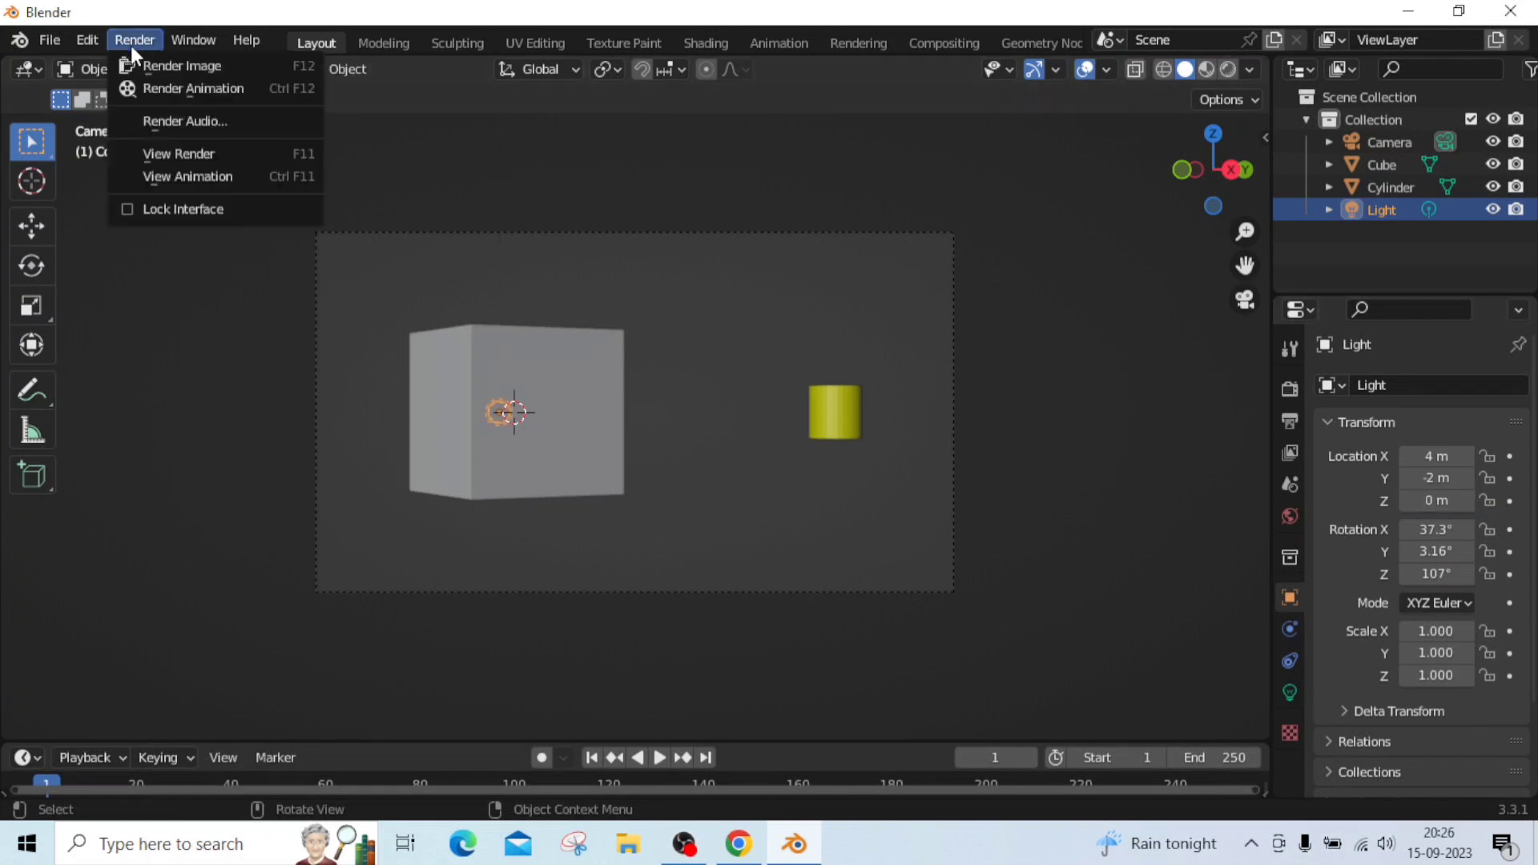
{"action": "left_click", "coordinate": [176, 61]}
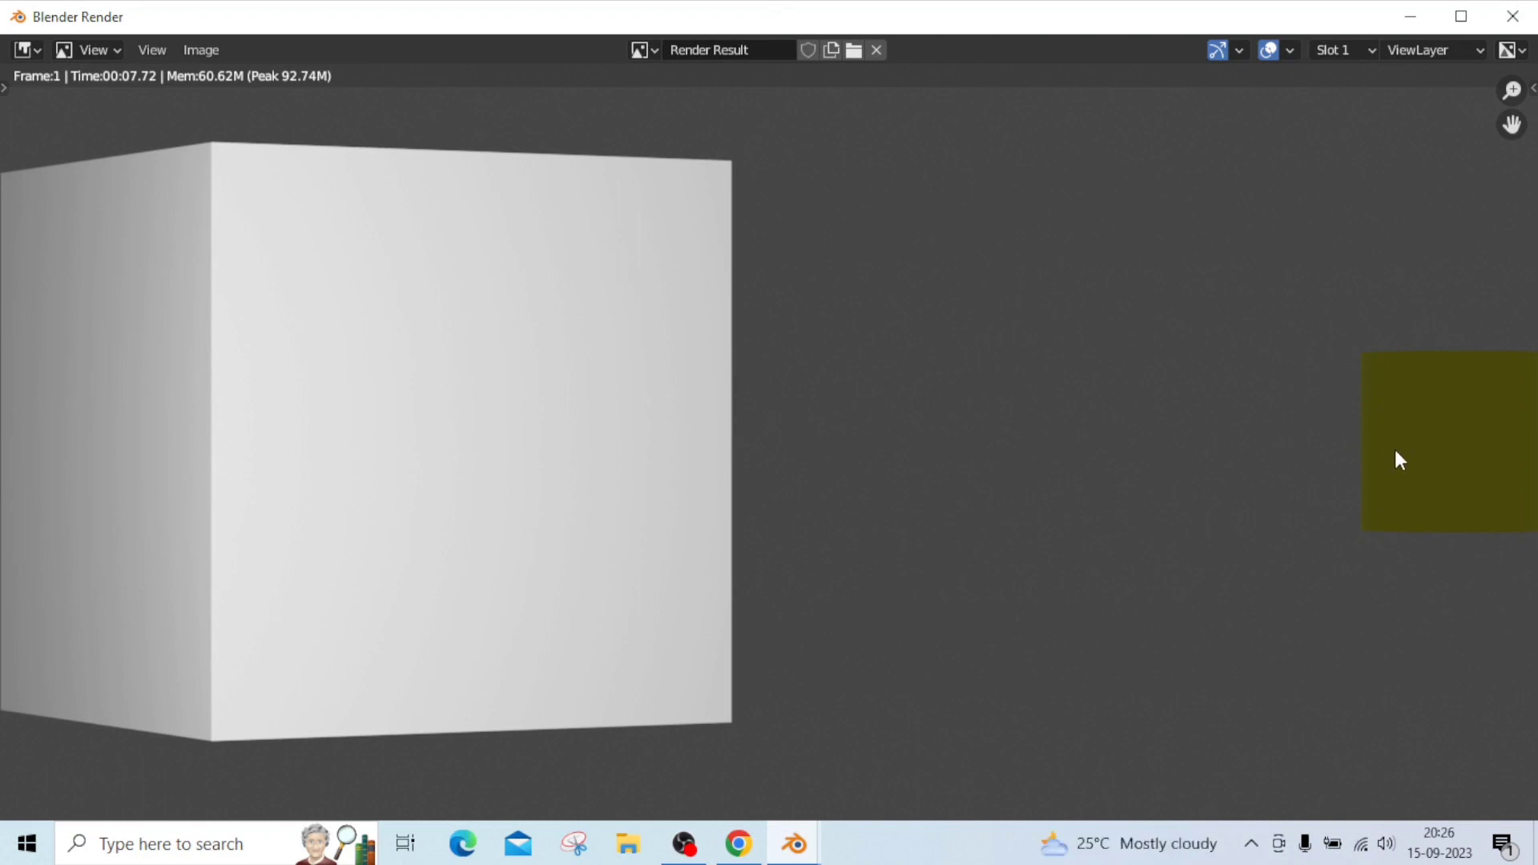
{"action": "left_click", "coordinate": [1512, 16]}
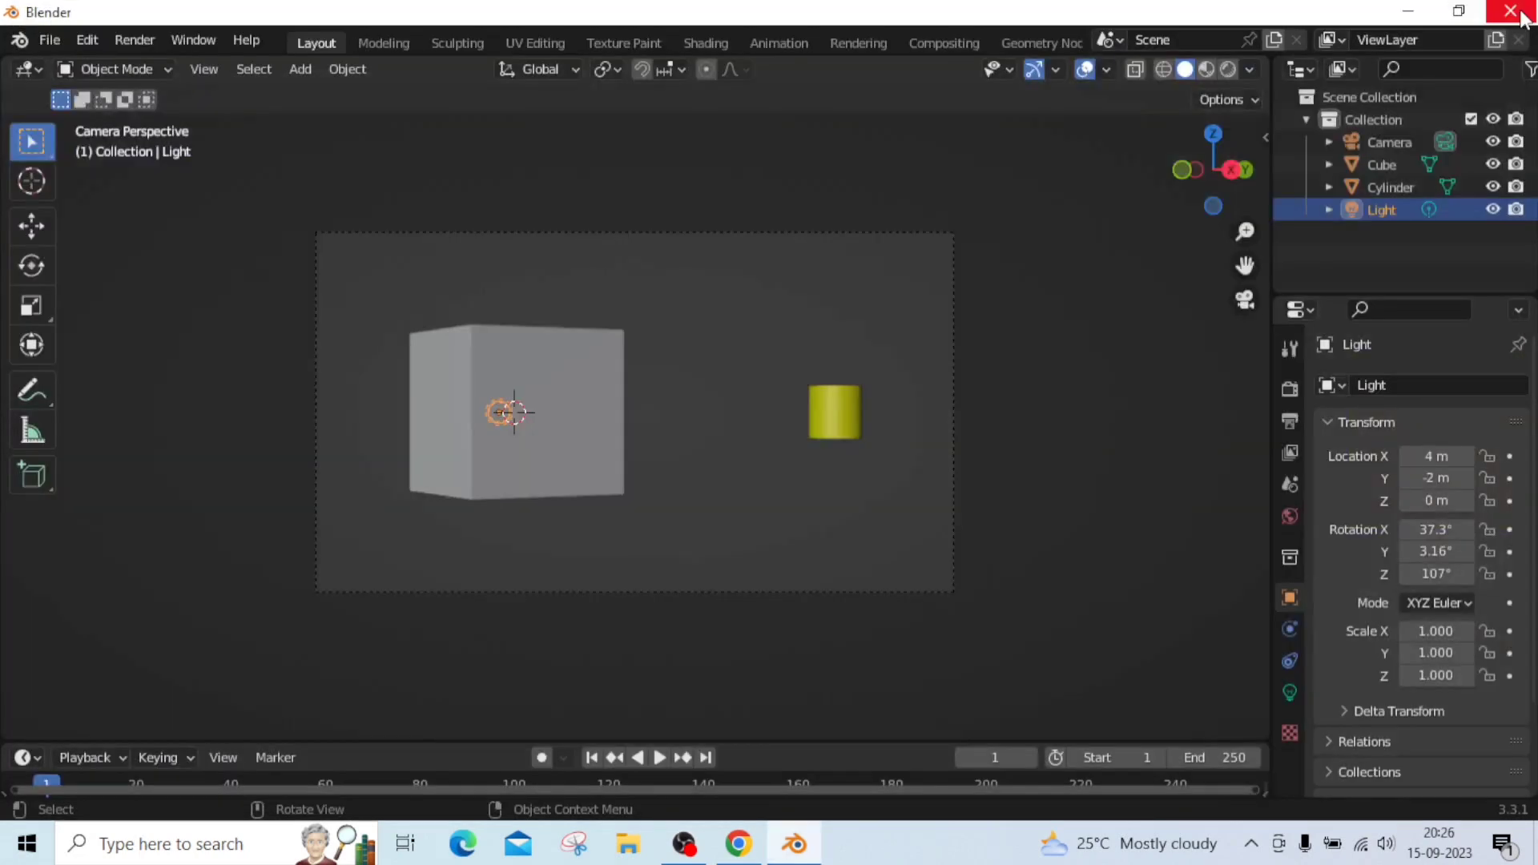
Duplicate the light by copying it and pasting the copy into the scene collection
{"action": "right_click", "coordinate": [1370, 208]}
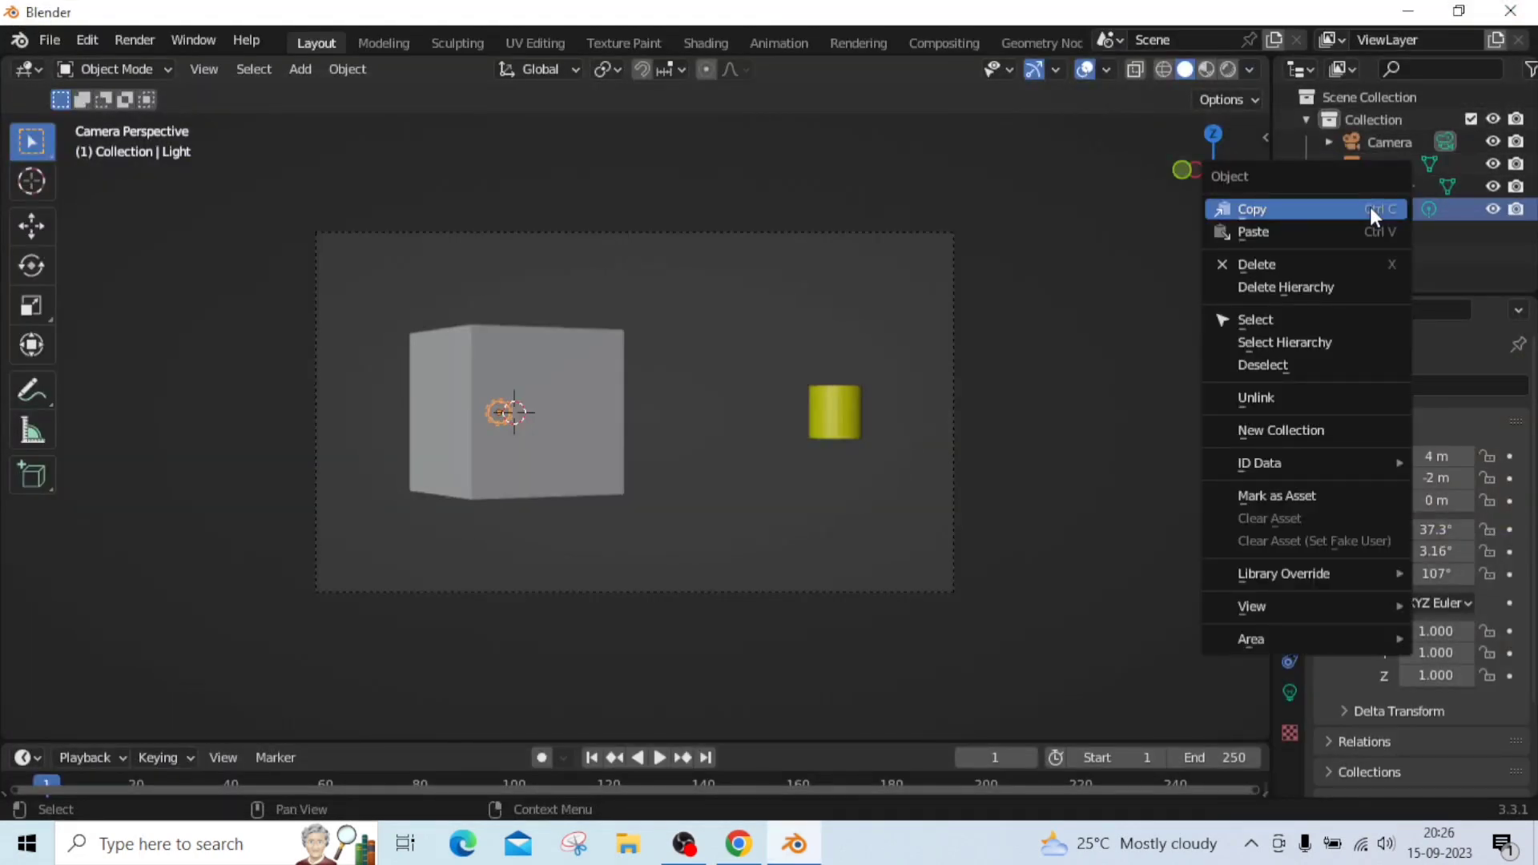
{"action": "left_click", "coordinate": [1302, 210]}
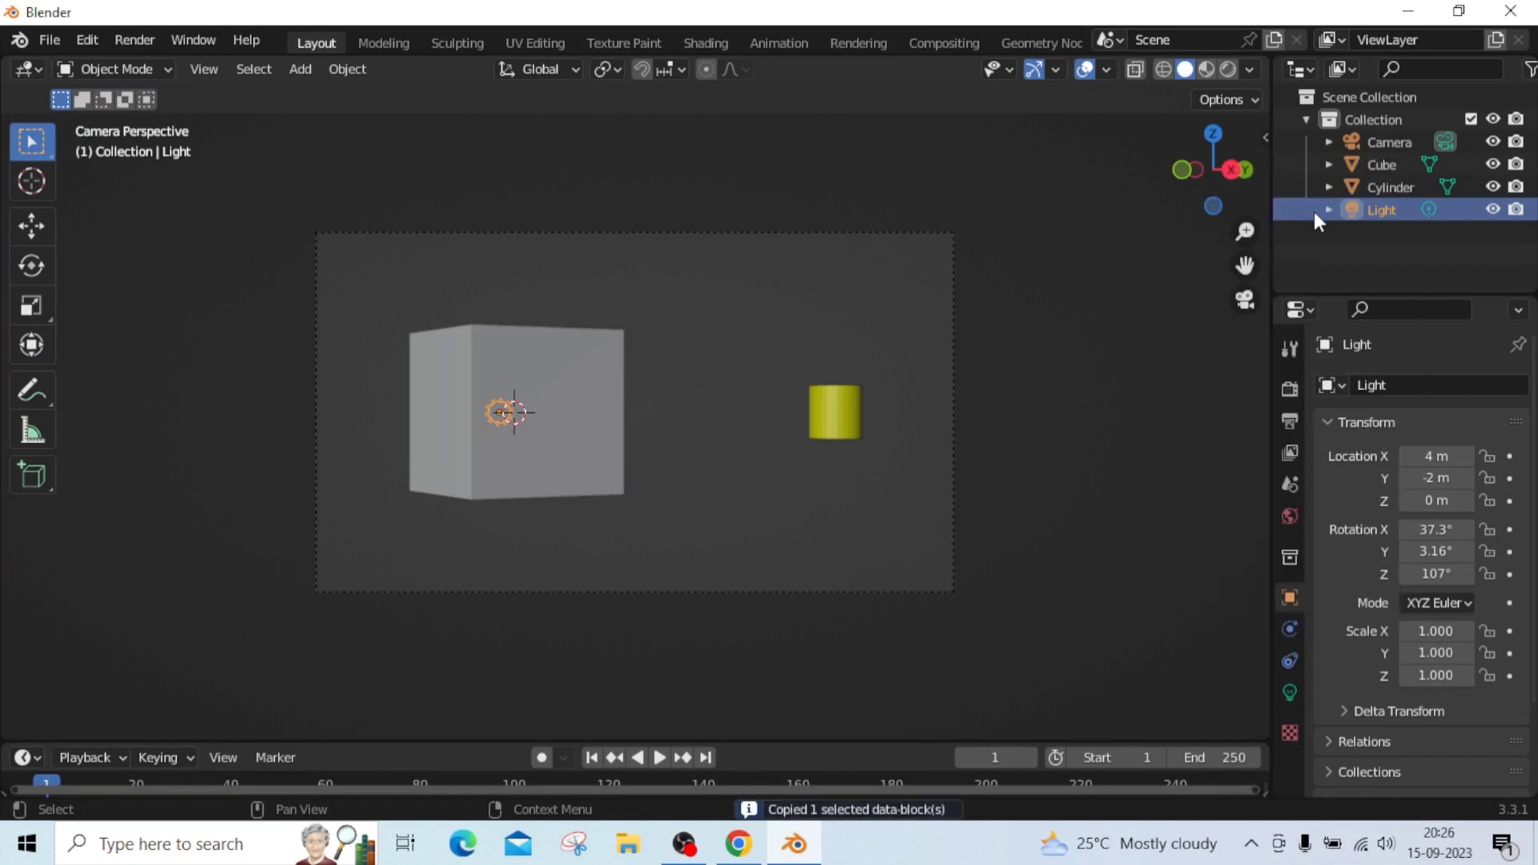
{"action": "right_click", "coordinate": [1368, 243]}
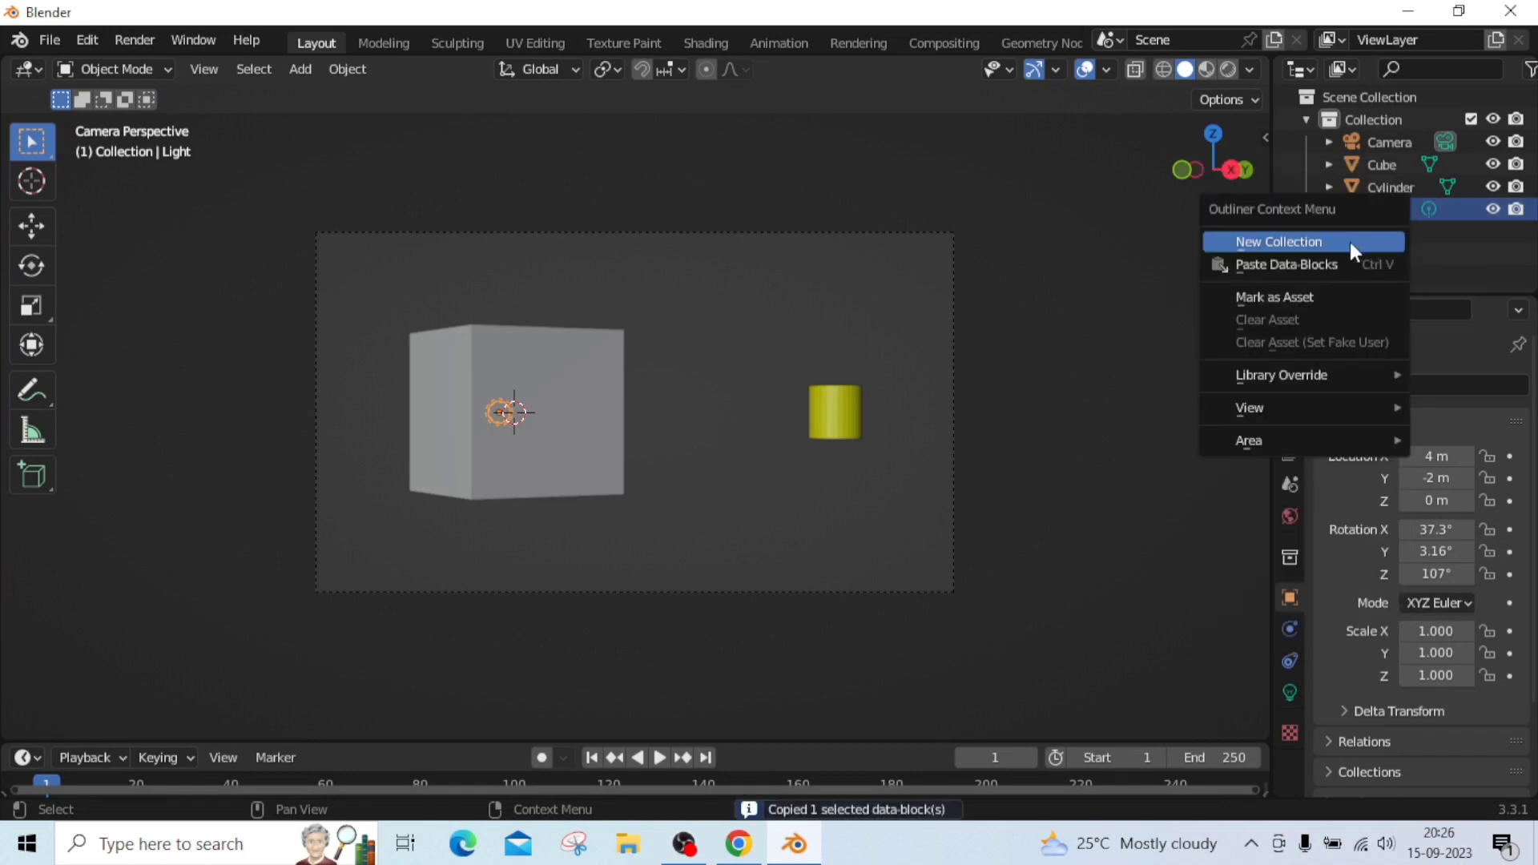
{"action": "left_click", "coordinate": [1298, 268]}
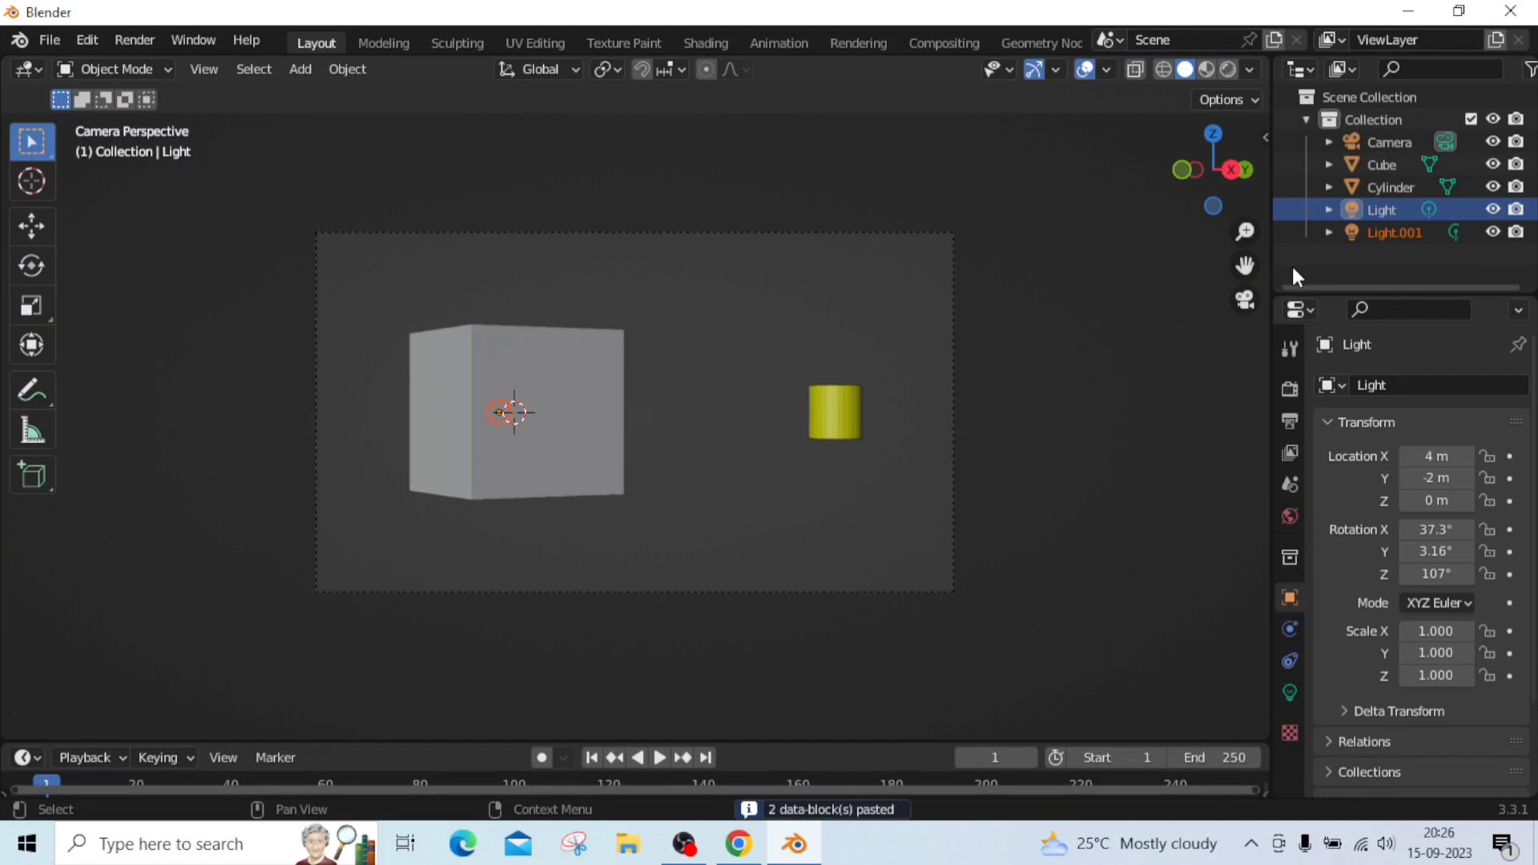
In top view, set the copied light's location to X -23 m and Y 23 m, and render the image
{"action": "left_click", "coordinate": [1388, 236]}
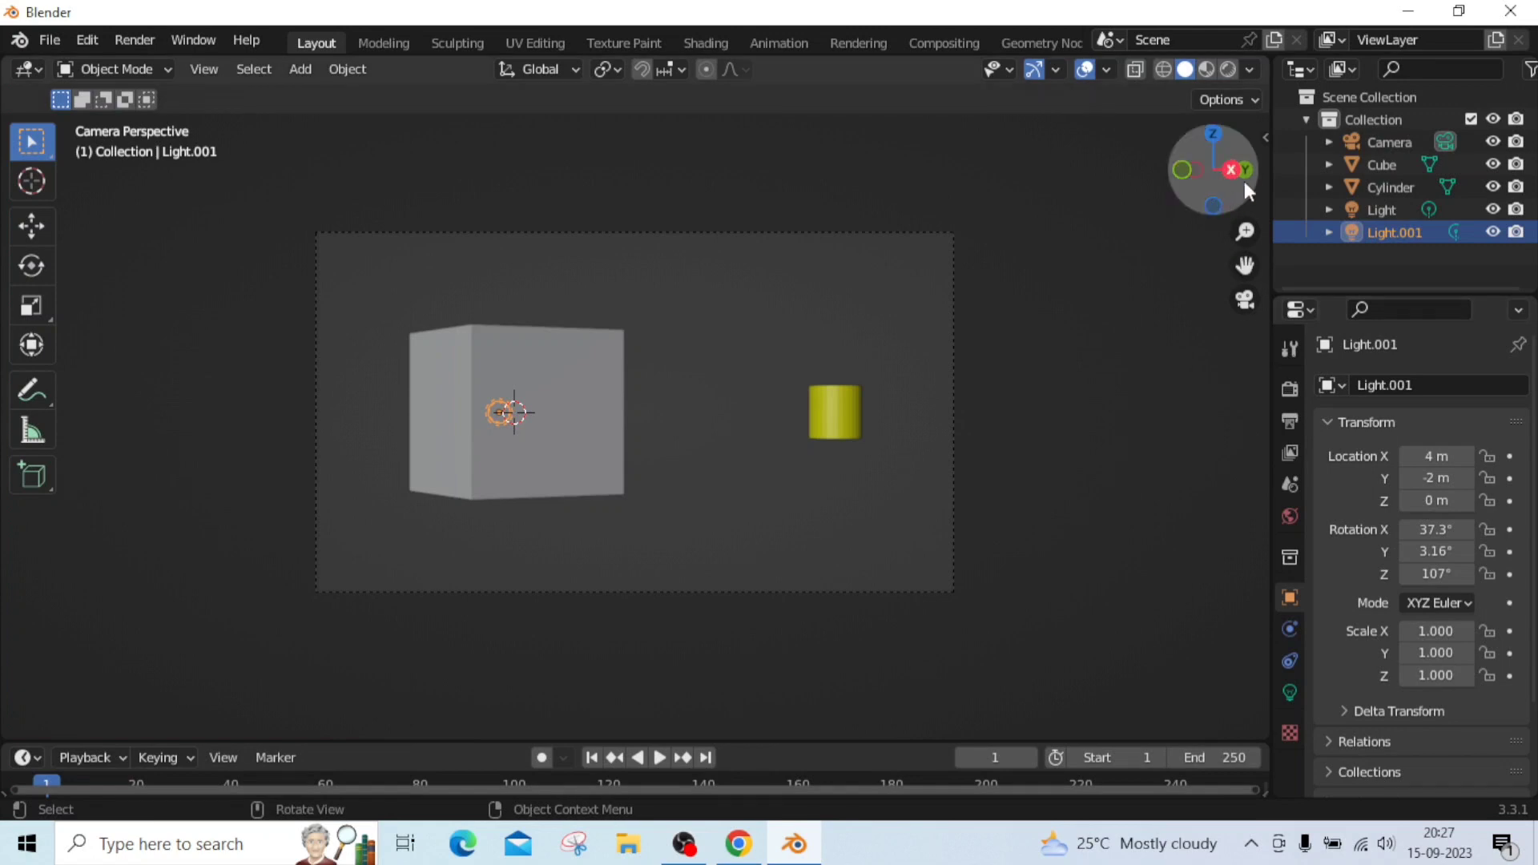
{"action": "left_click_drag", "start_coordinate": [1221, 164], "coordinate": [1217, 132]}
{"action": "left_click", "coordinate": [1215, 137]}
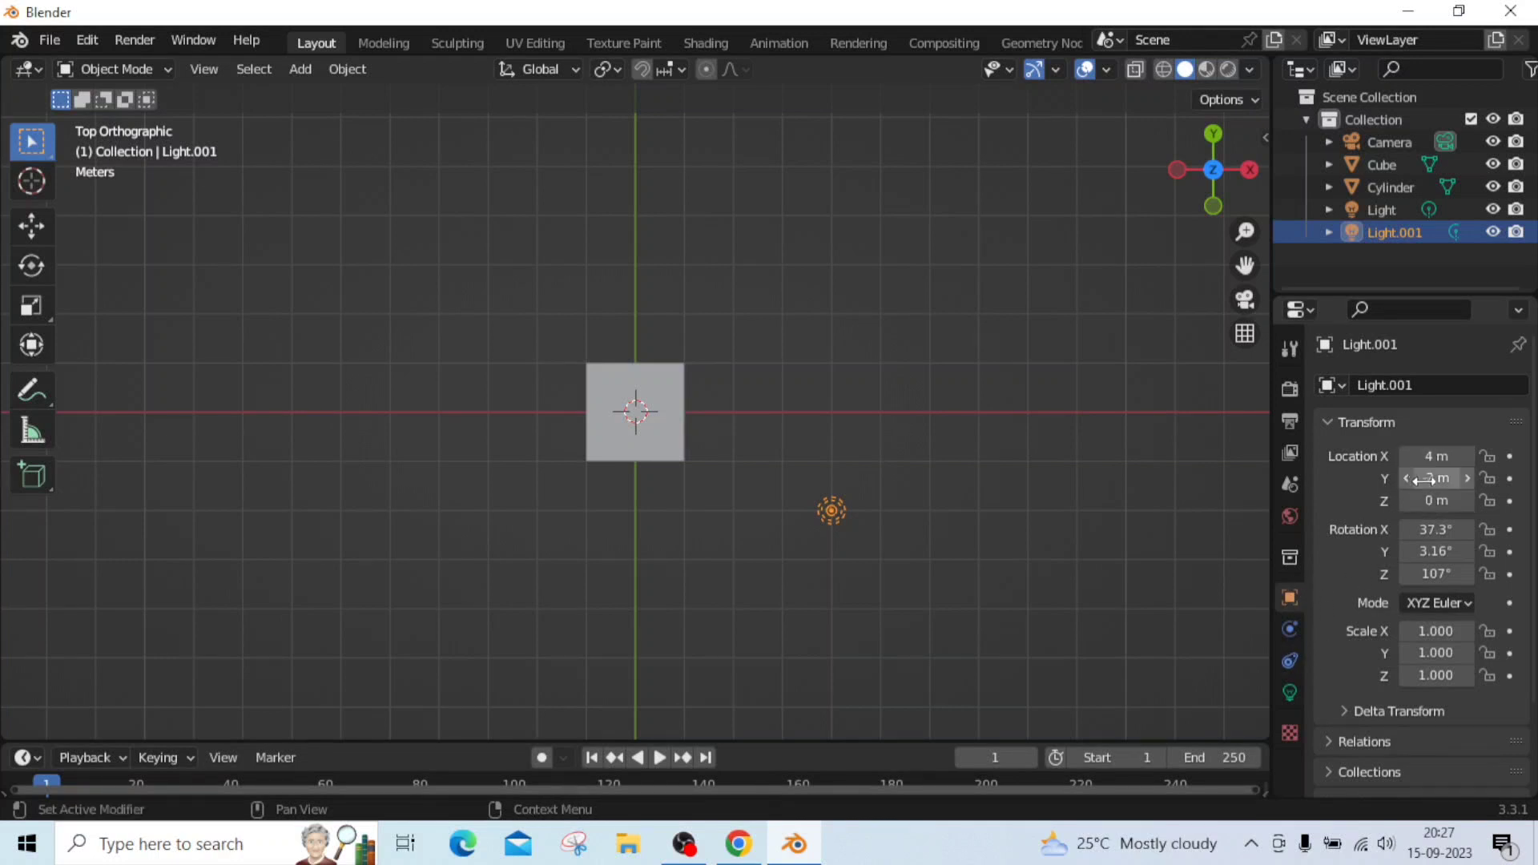
{"action": "left_click", "coordinate": [1439, 455]}
{"action": "type", "text": "-23"}
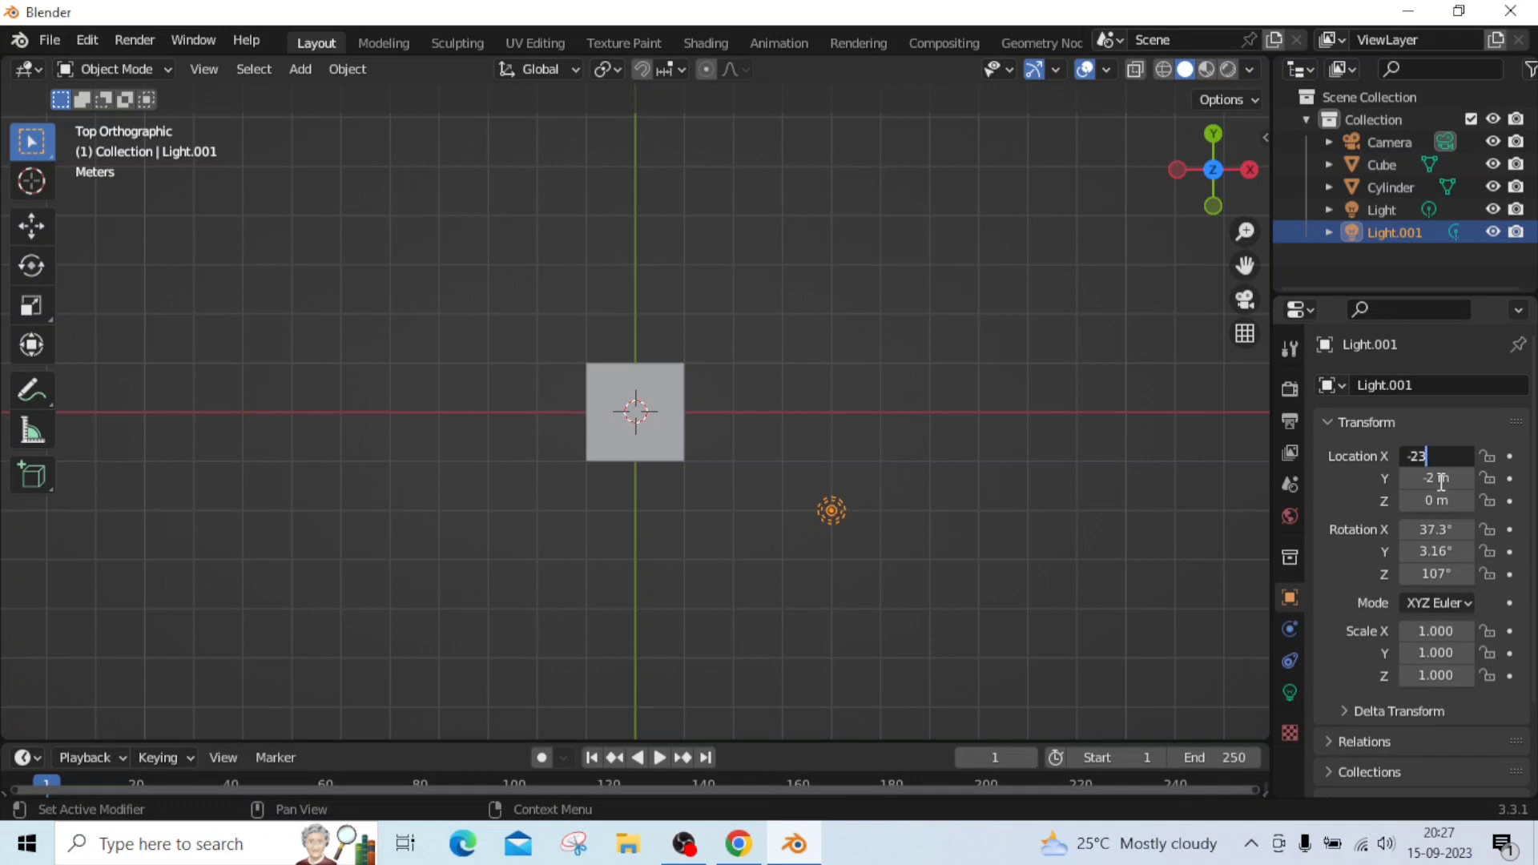
{"action": "left_click", "coordinate": [1439, 478]}
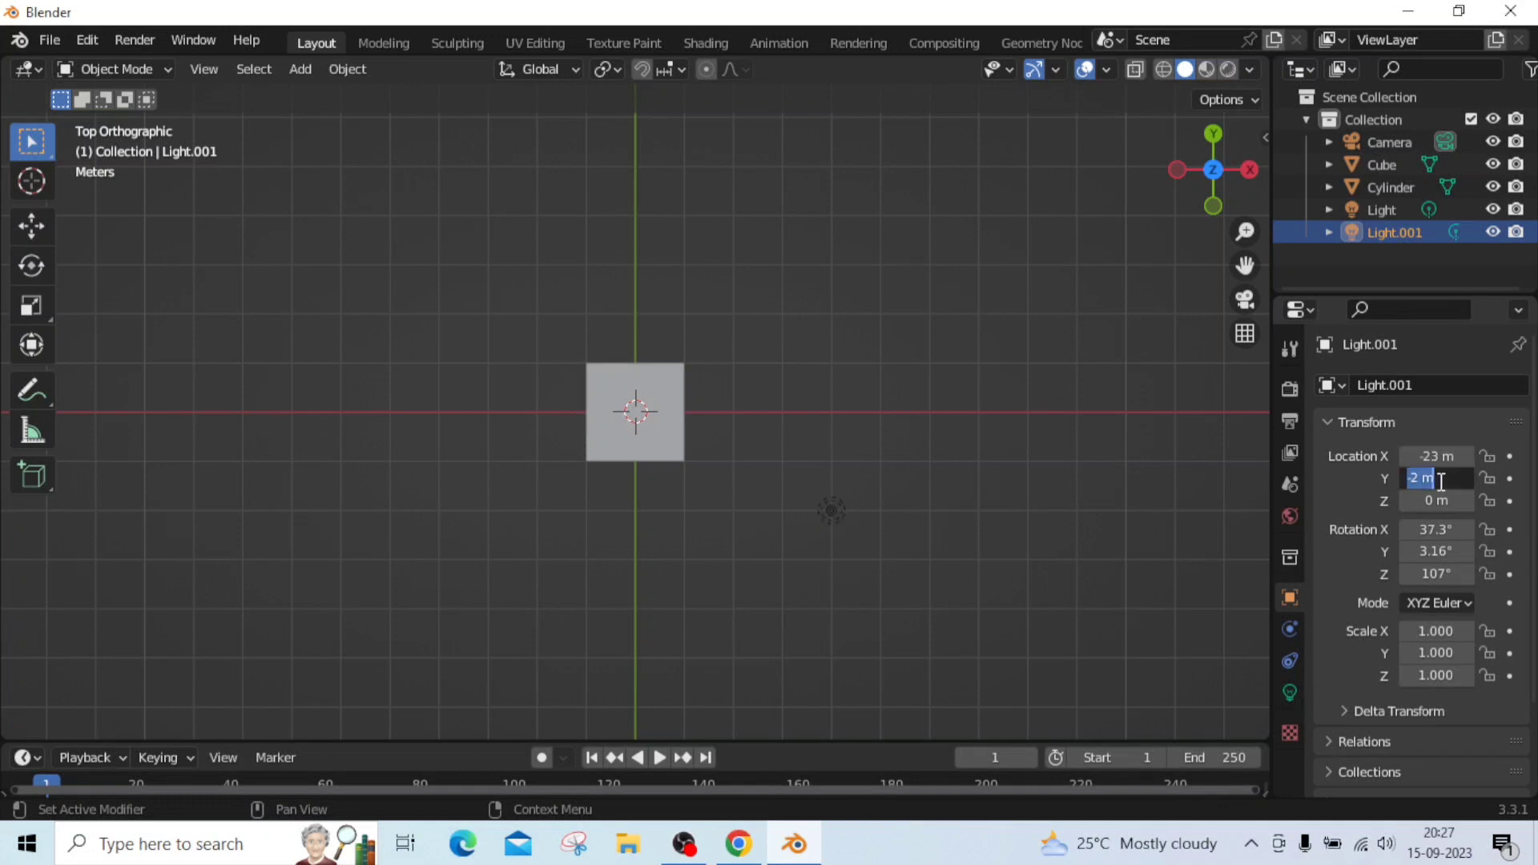
{"action": "type", "text": "23"}
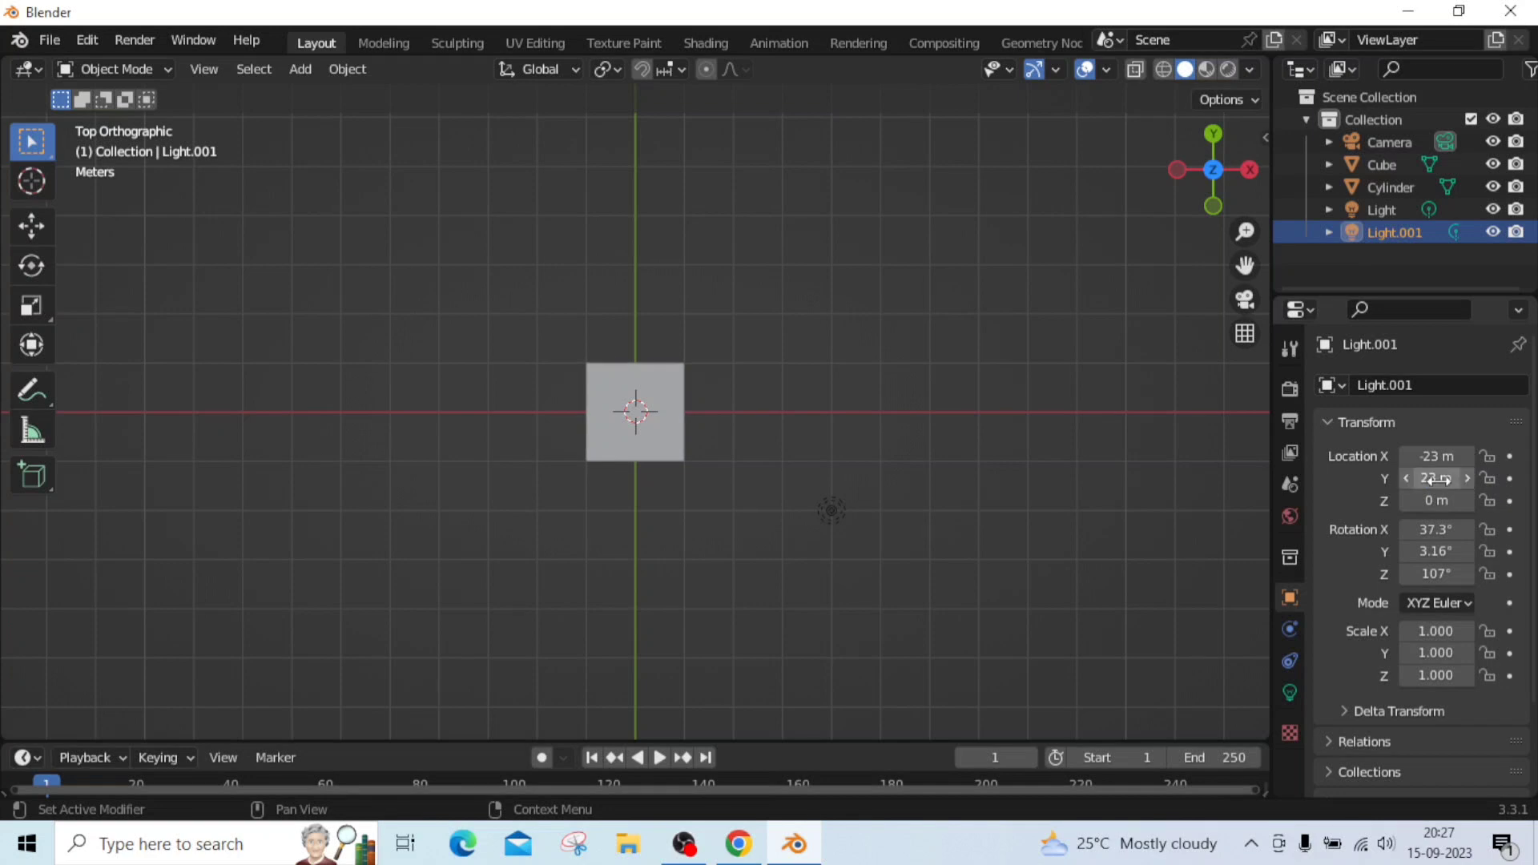
{"action": "key", "text": "Return"}
{"action": "left_click", "coordinate": [117, 40]}
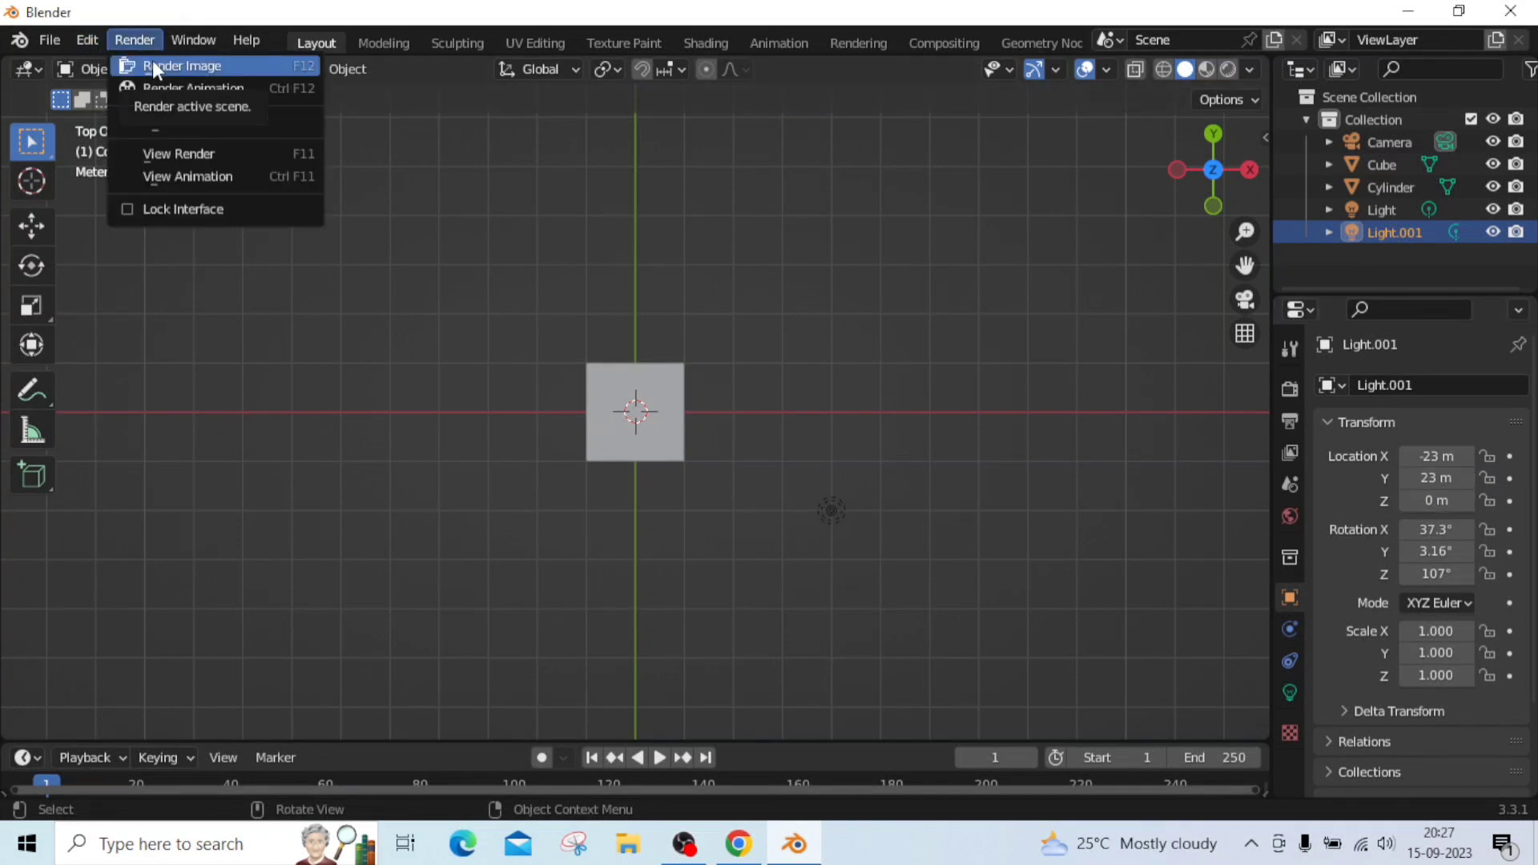
Enable depth of field on the camera and set the Cube as its focus object
{"action": "left_click", "coordinate": [1290, 693]}
{"action": "left_click", "coordinate": [1377, 142]}
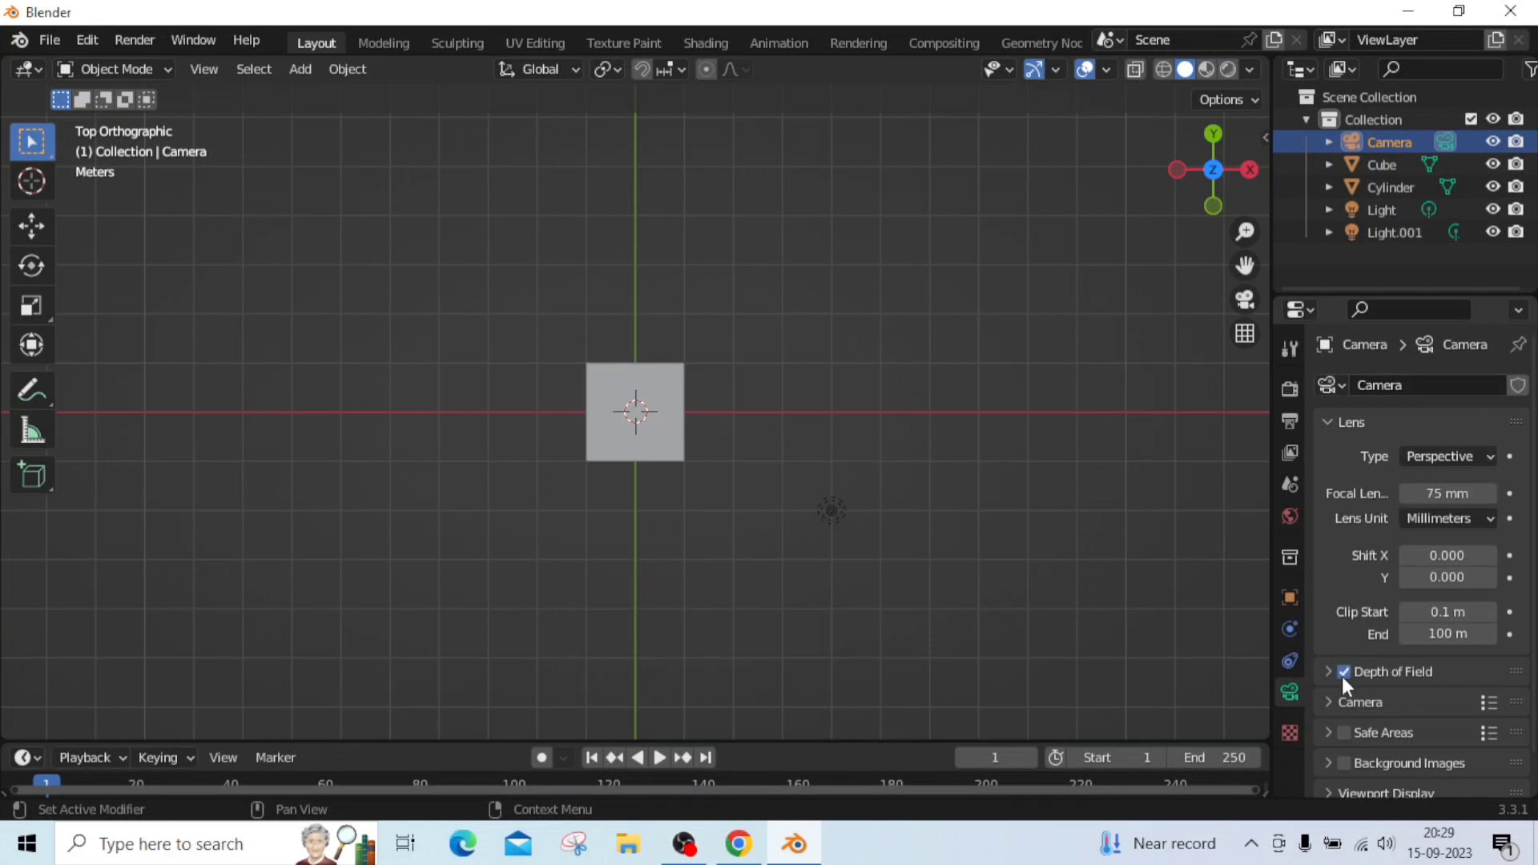
{"action": "scroll", "coordinate": [1342, 676], "scroll_direction": "down", "scroll_amount": 1}
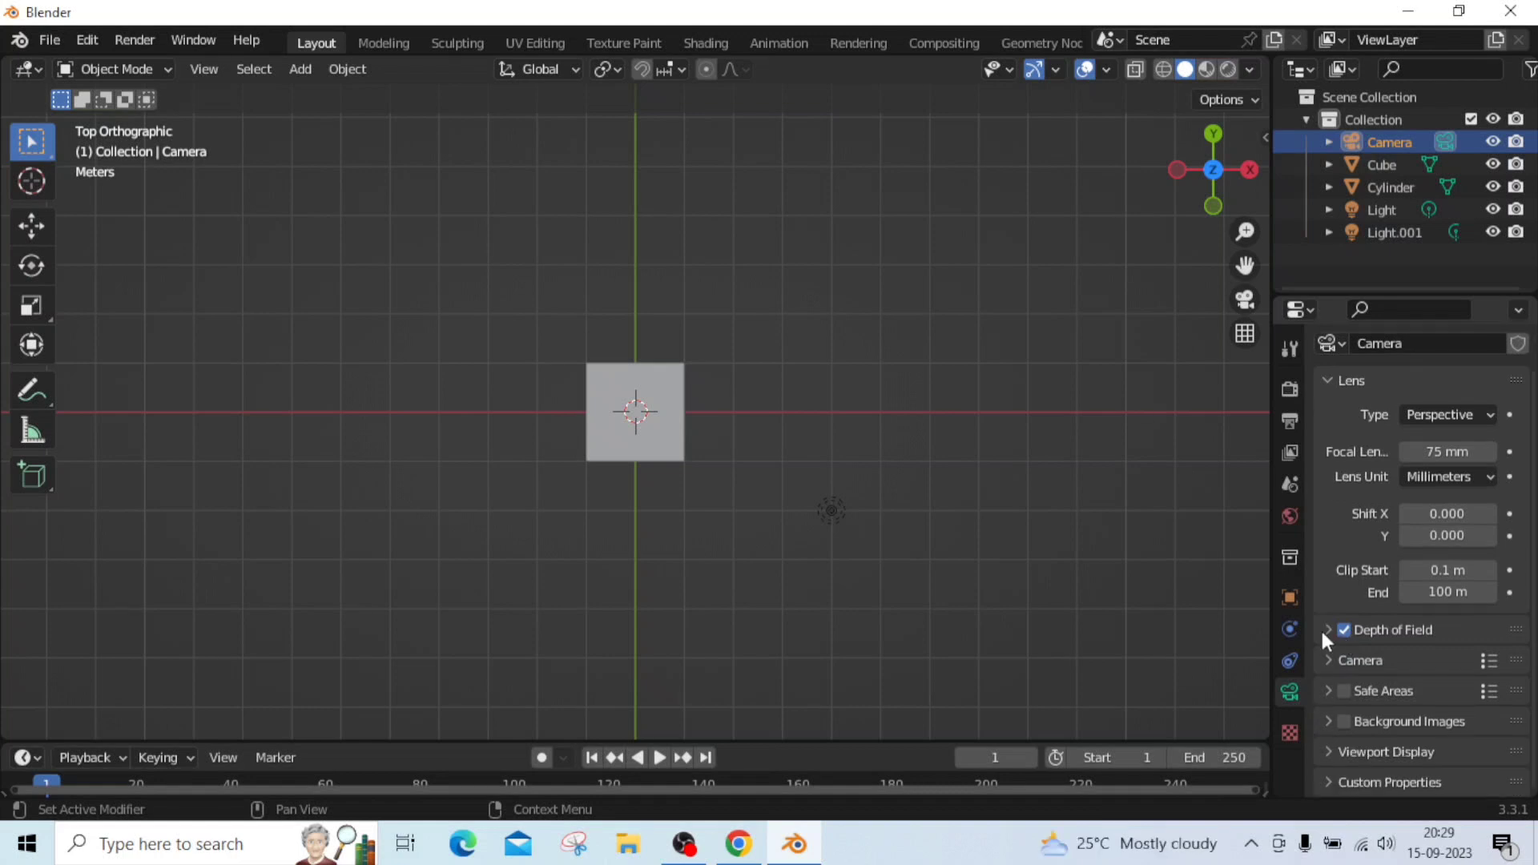
{"action": "left_click", "coordinate": [1320, 628]}
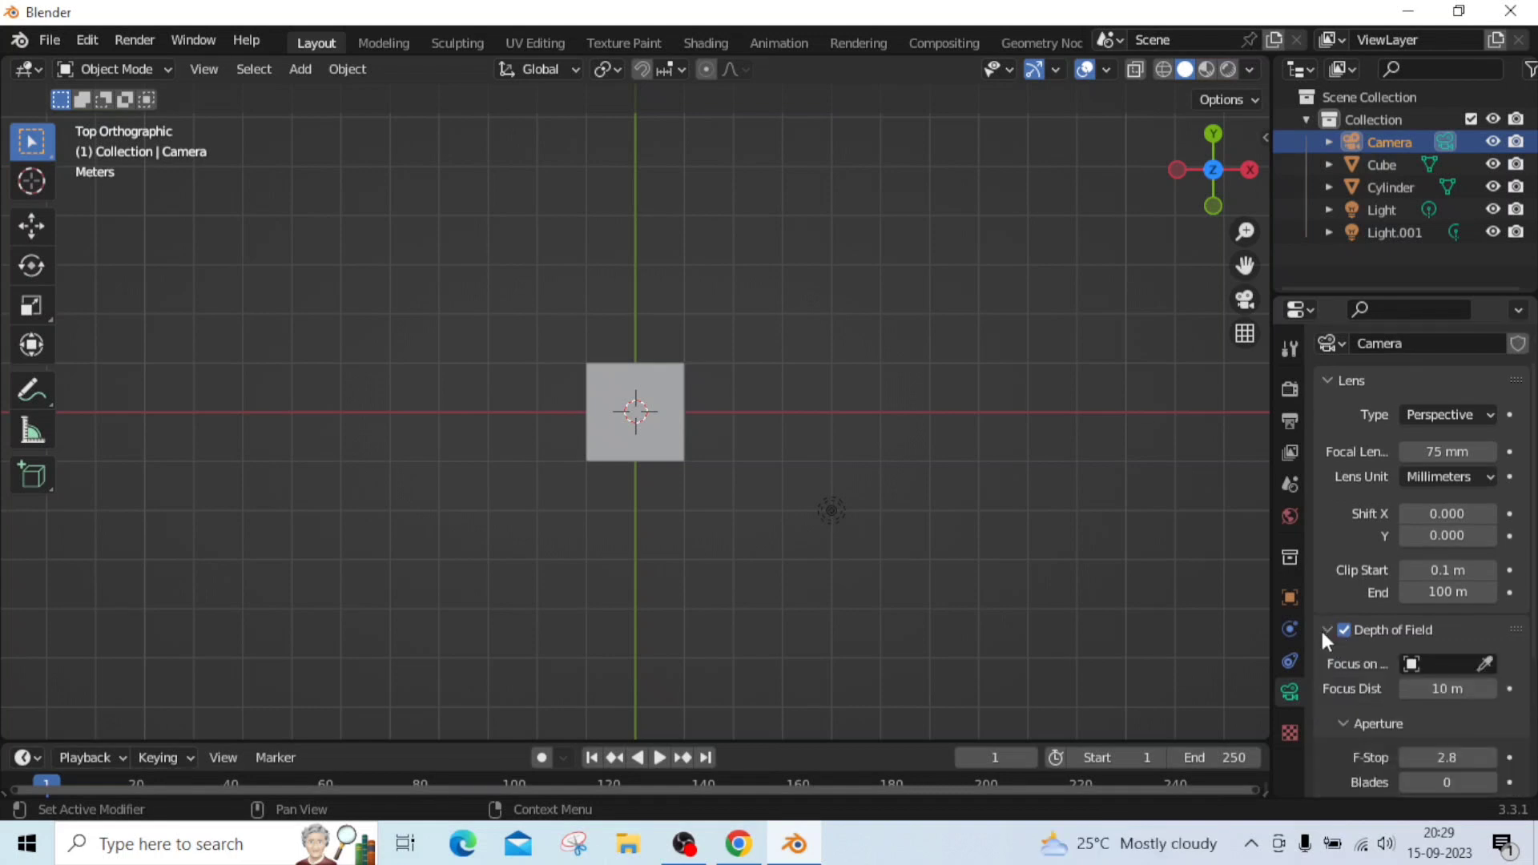
{"action": "left_click", "coordinate": [1412, 664]}
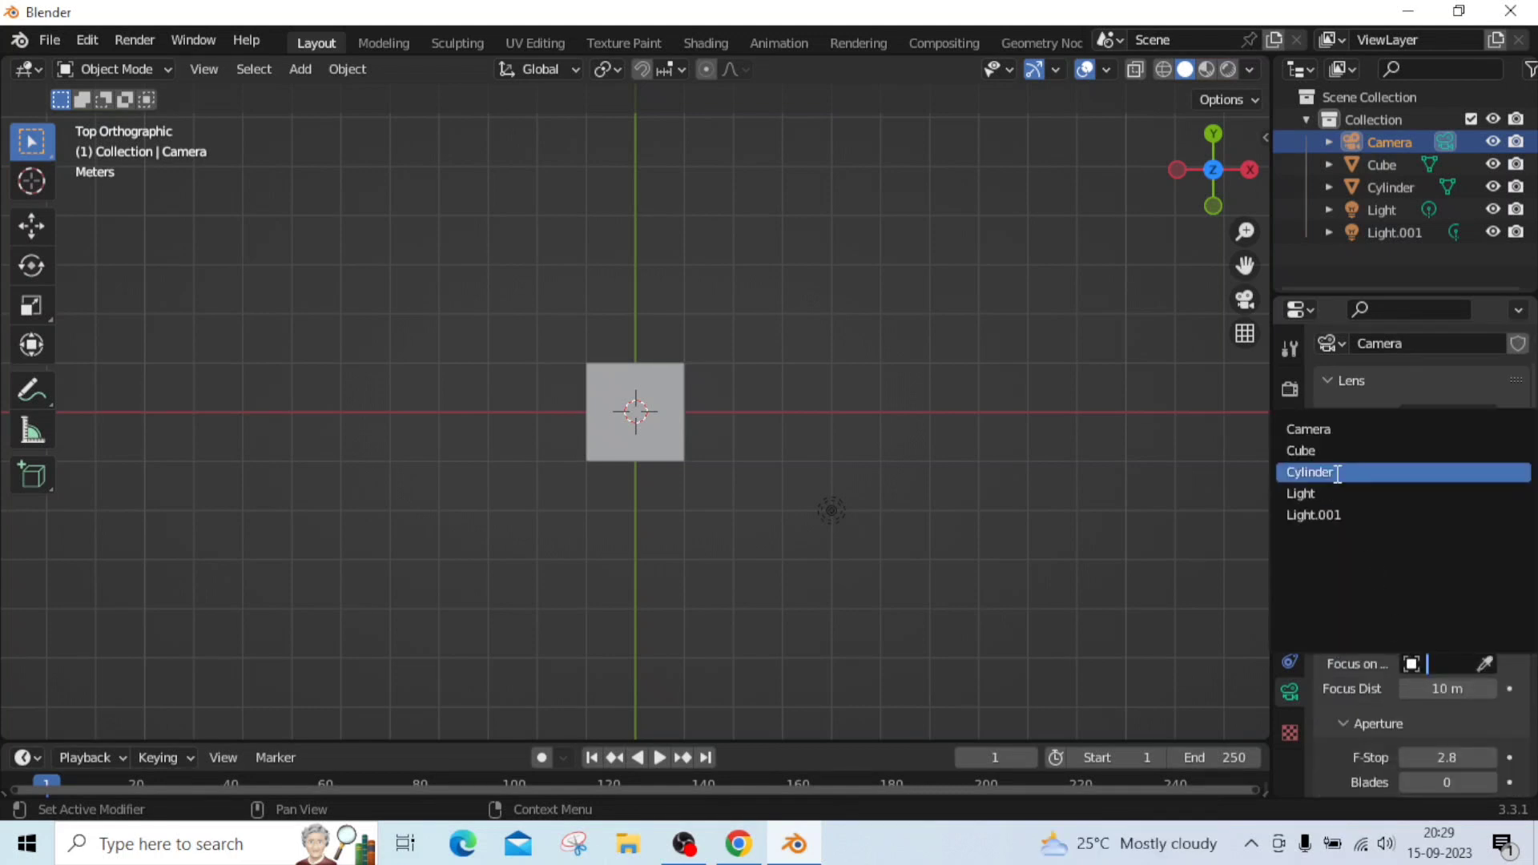
{"action": "left_click", "coordinate": [1302, 450]}
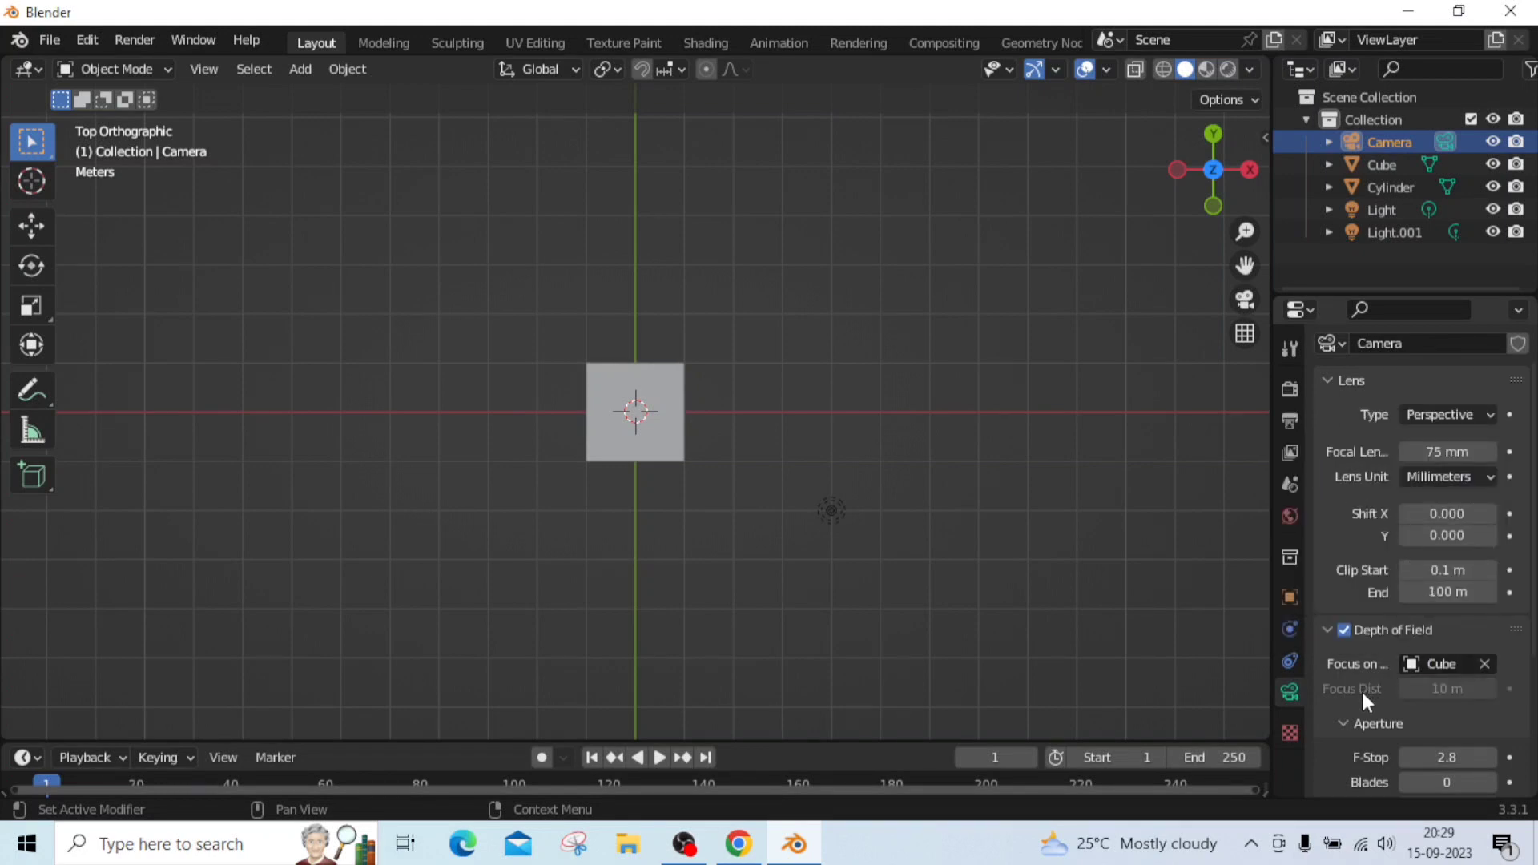
Set the camera's aperture F-Stop to 0.2 and render the image
{"action": "left_click", "coordinate": [1438, 759]}
{"action": "type", "text": "0.2"}
{"action": "key", "text": "Return"}
{"action": "left_click", "coordinate": [131, 42]}
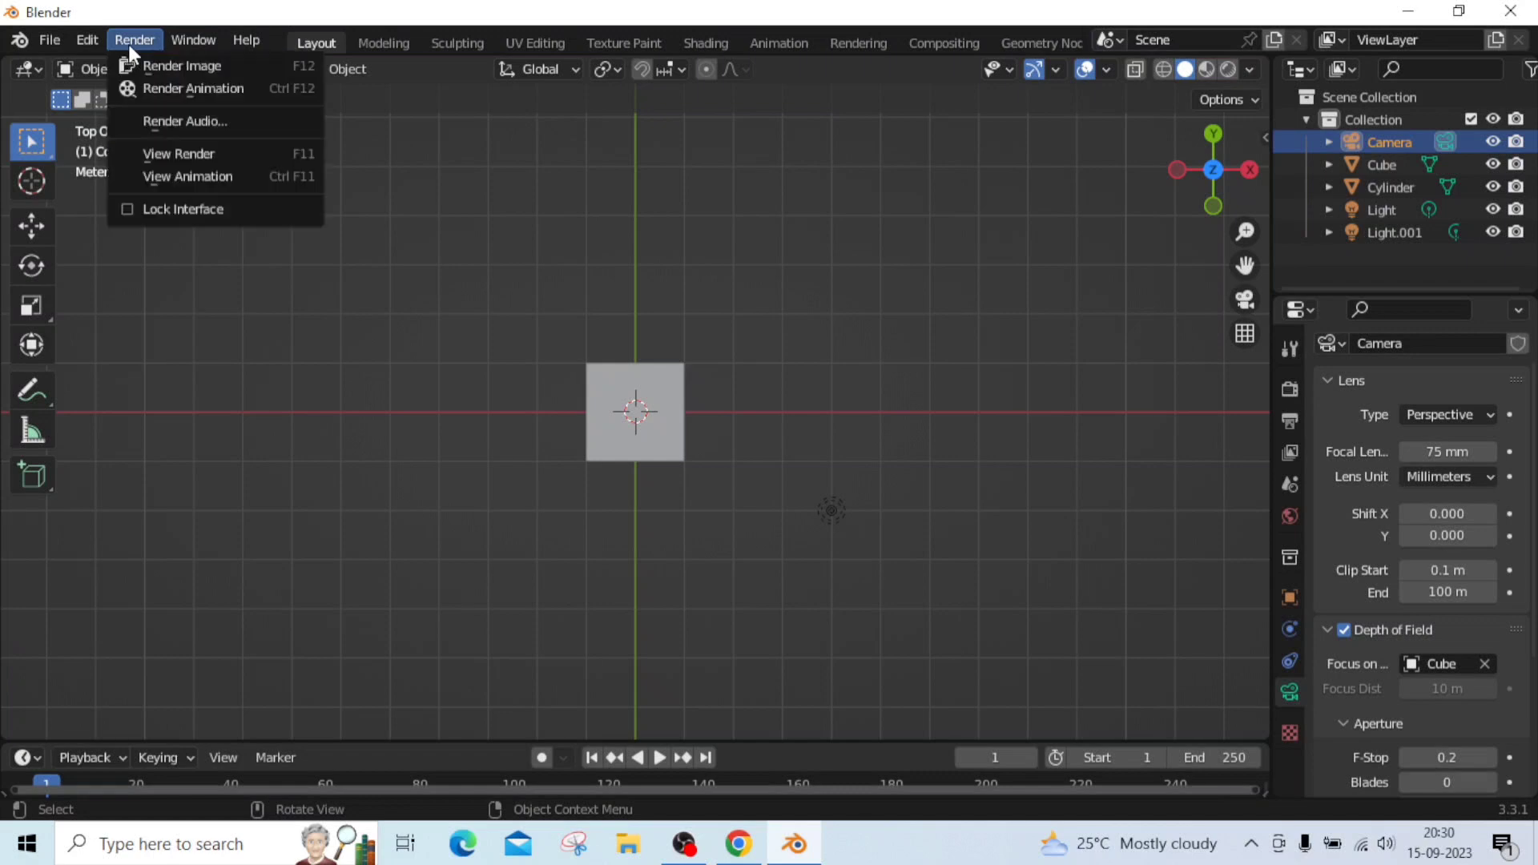
{"action": "left_click", "coordinate": [186, 69]}
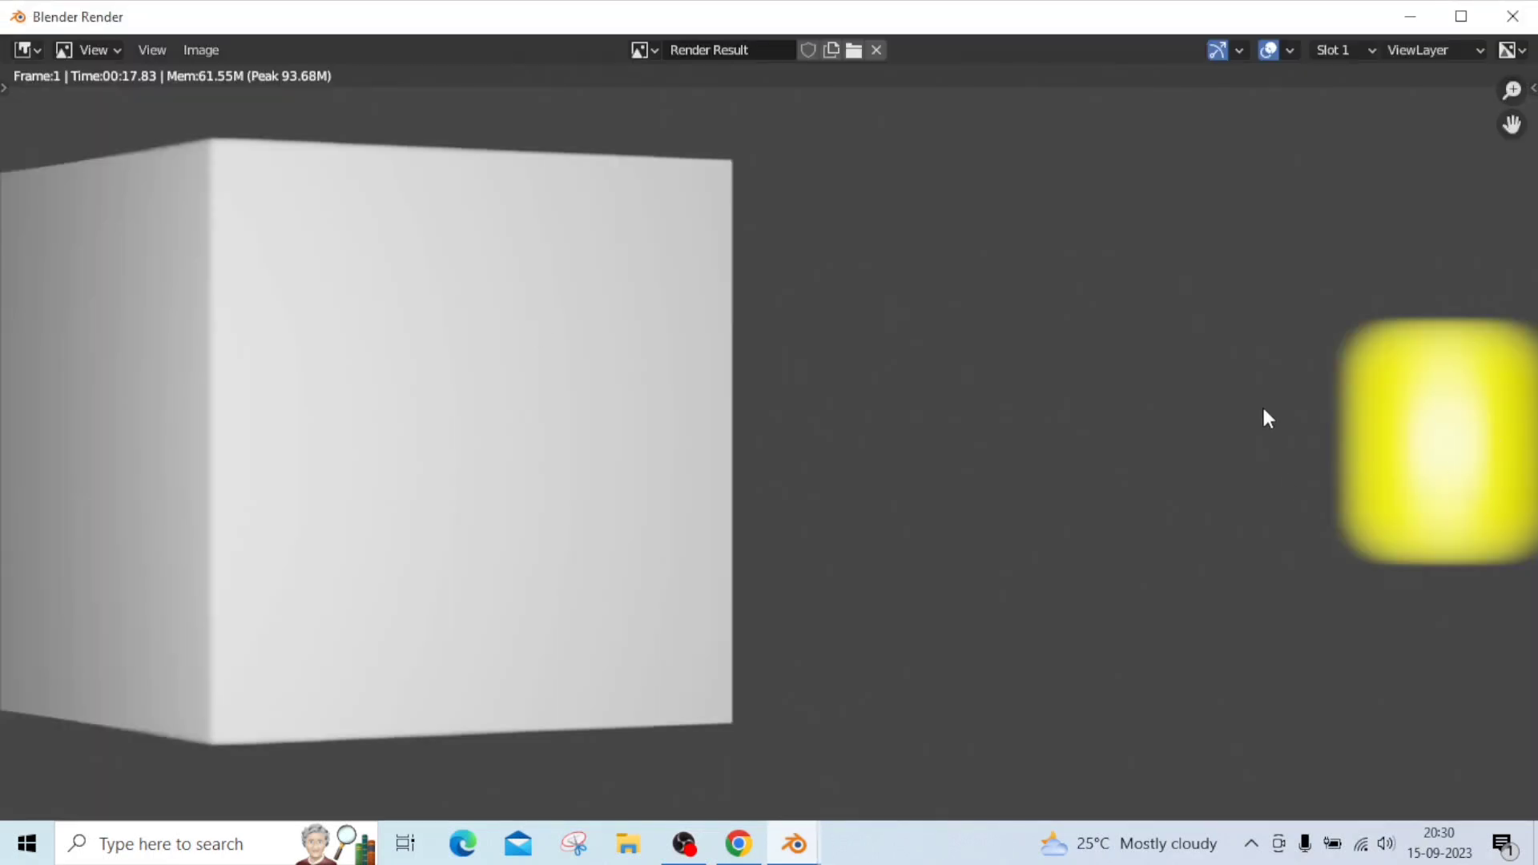
Save the rendered image in the Documents folder as a PNG named DOF1 and close the render window
{"action": "left_click", "coordinate": [201, 50]}
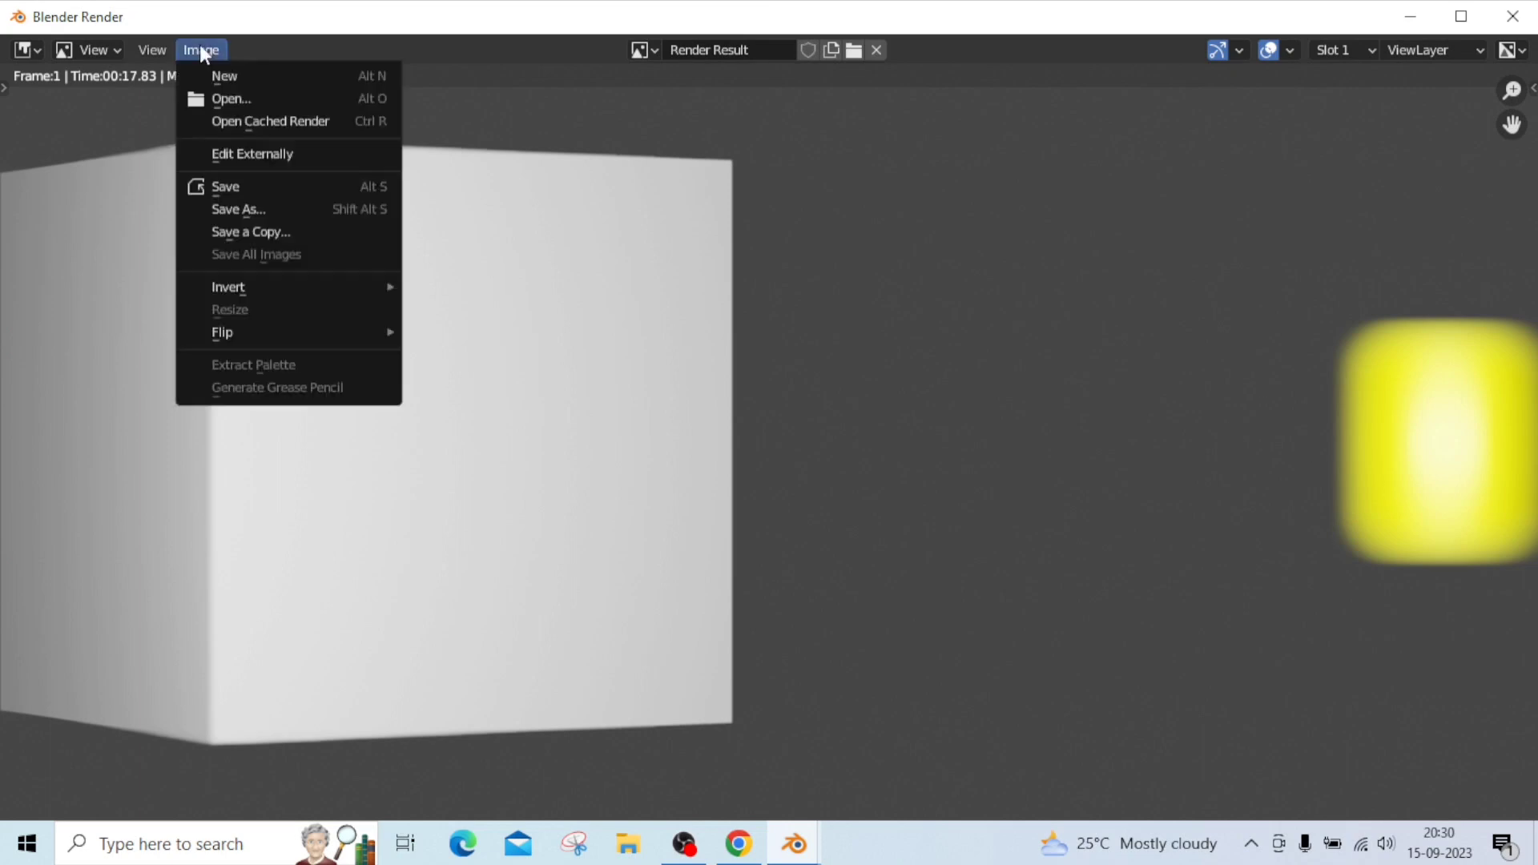
{"action": "left_click", "coordinate": [231, 184]}
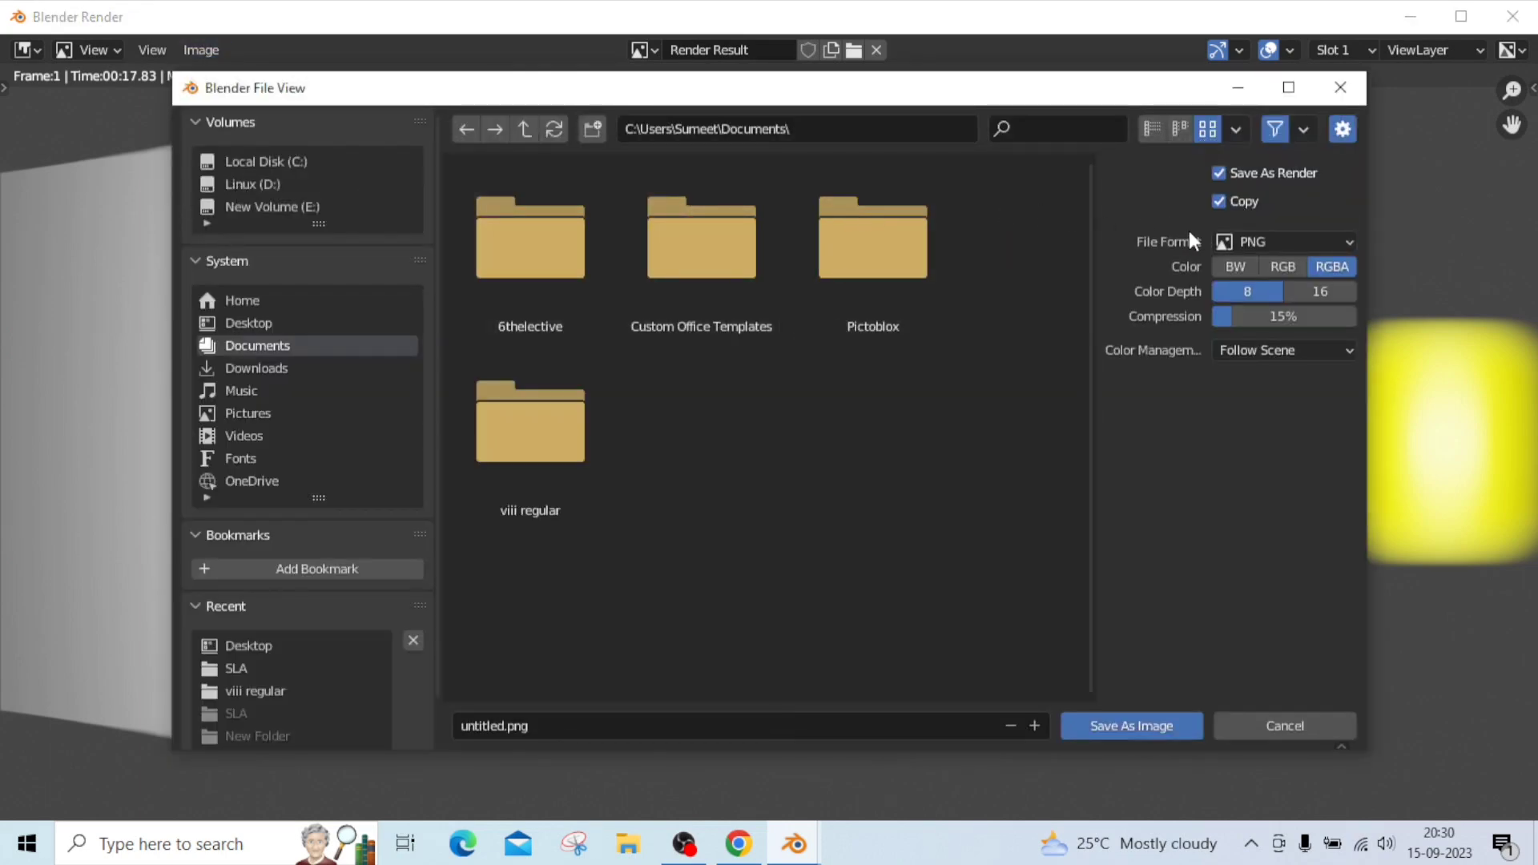
{"action": "left_click", "coordinate": [1252, 245]}
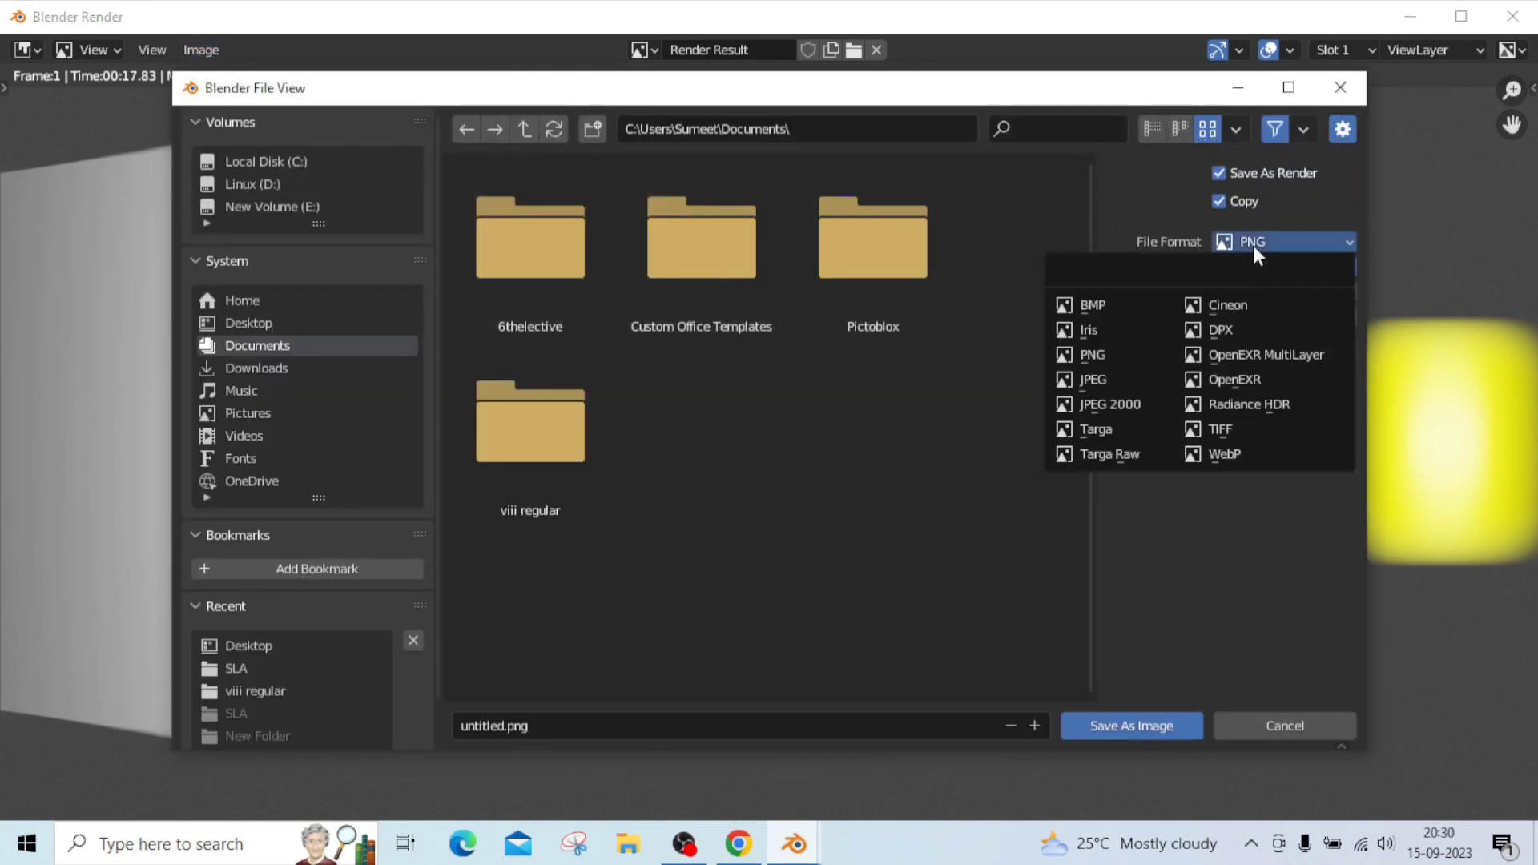
{"action": "left_click", "coordinate": [1097, 354]}
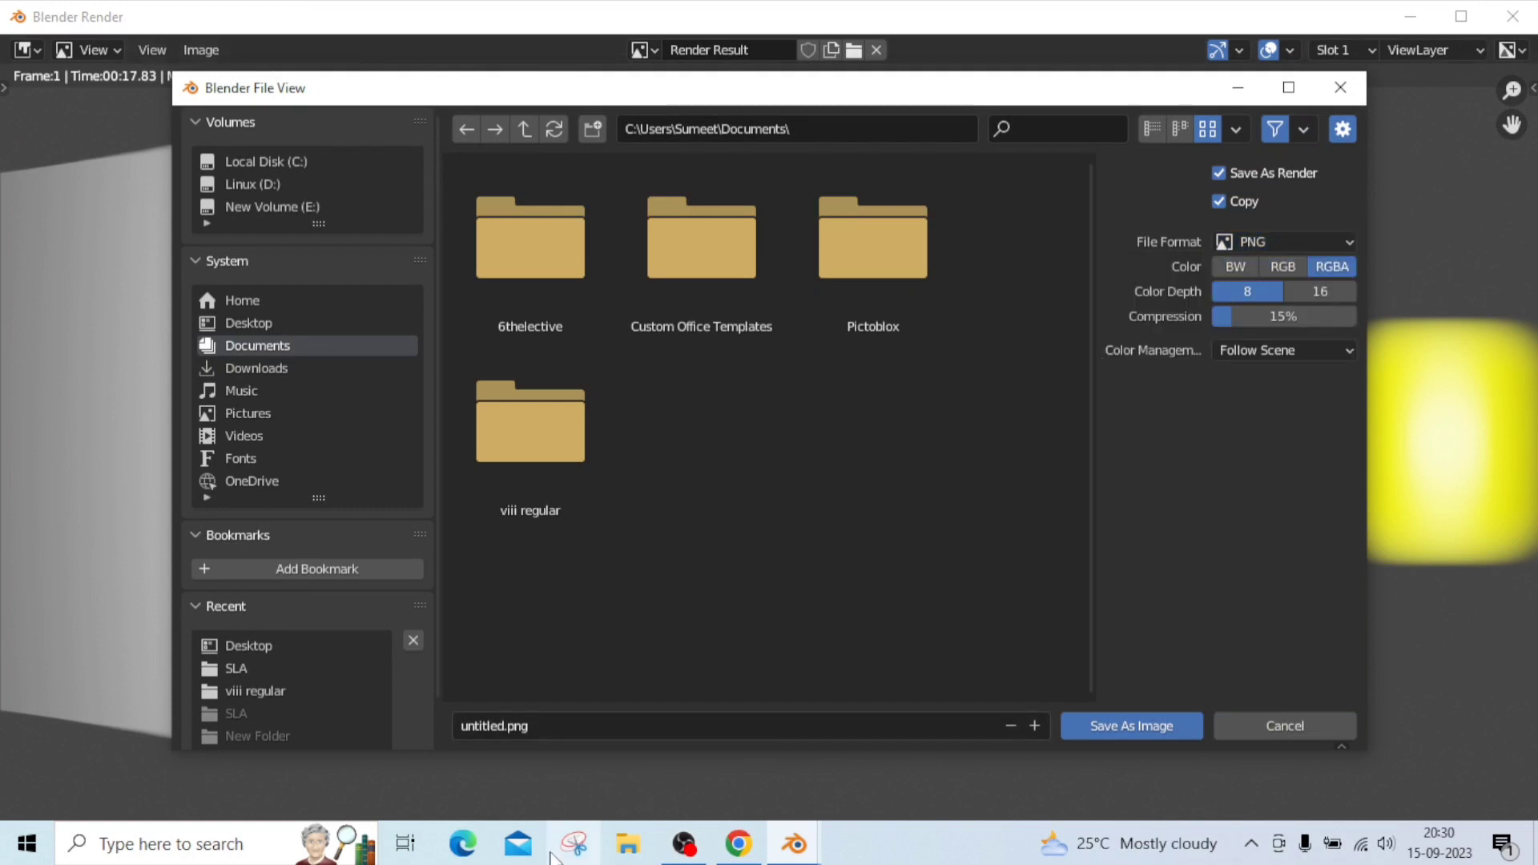
{"action": "left_click", "coordinate": [509, 725]}
{"action": "key", "text": "BackSpace"}
{"action": "key", "text": "BackSpace"}
{"action": "key", "text": "BackSpace"}
{"action": "key", "text": "BackSpace"}
{"action": "key", "text": "BackSpace"}
{"action": "key", "text": "BackSpace"}
{"action": "type", "text": "DOF1"}
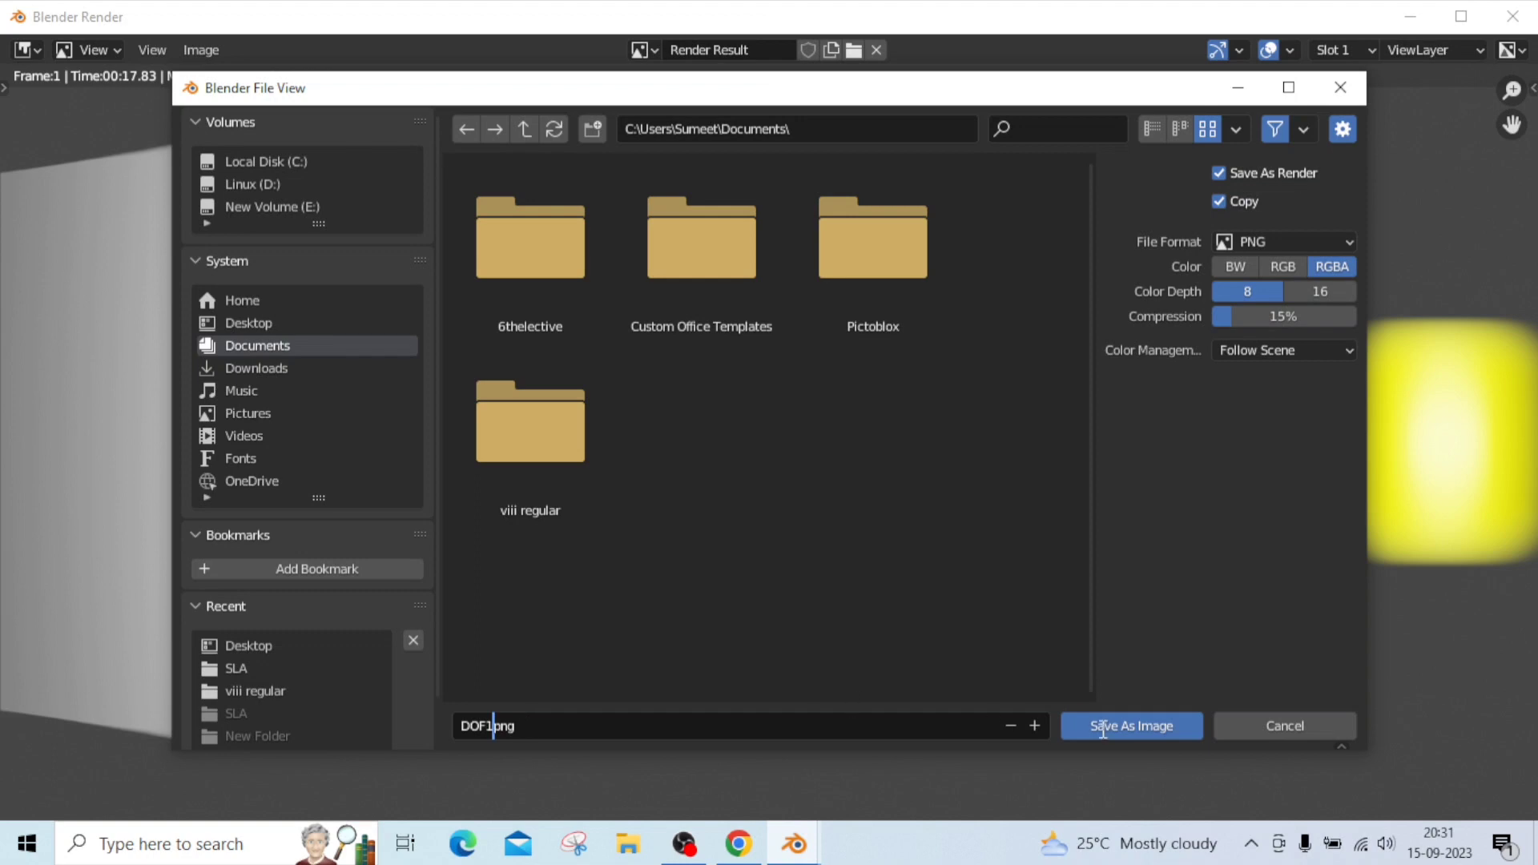
{"action": "left_click", "coordinate": [1101, 725]}
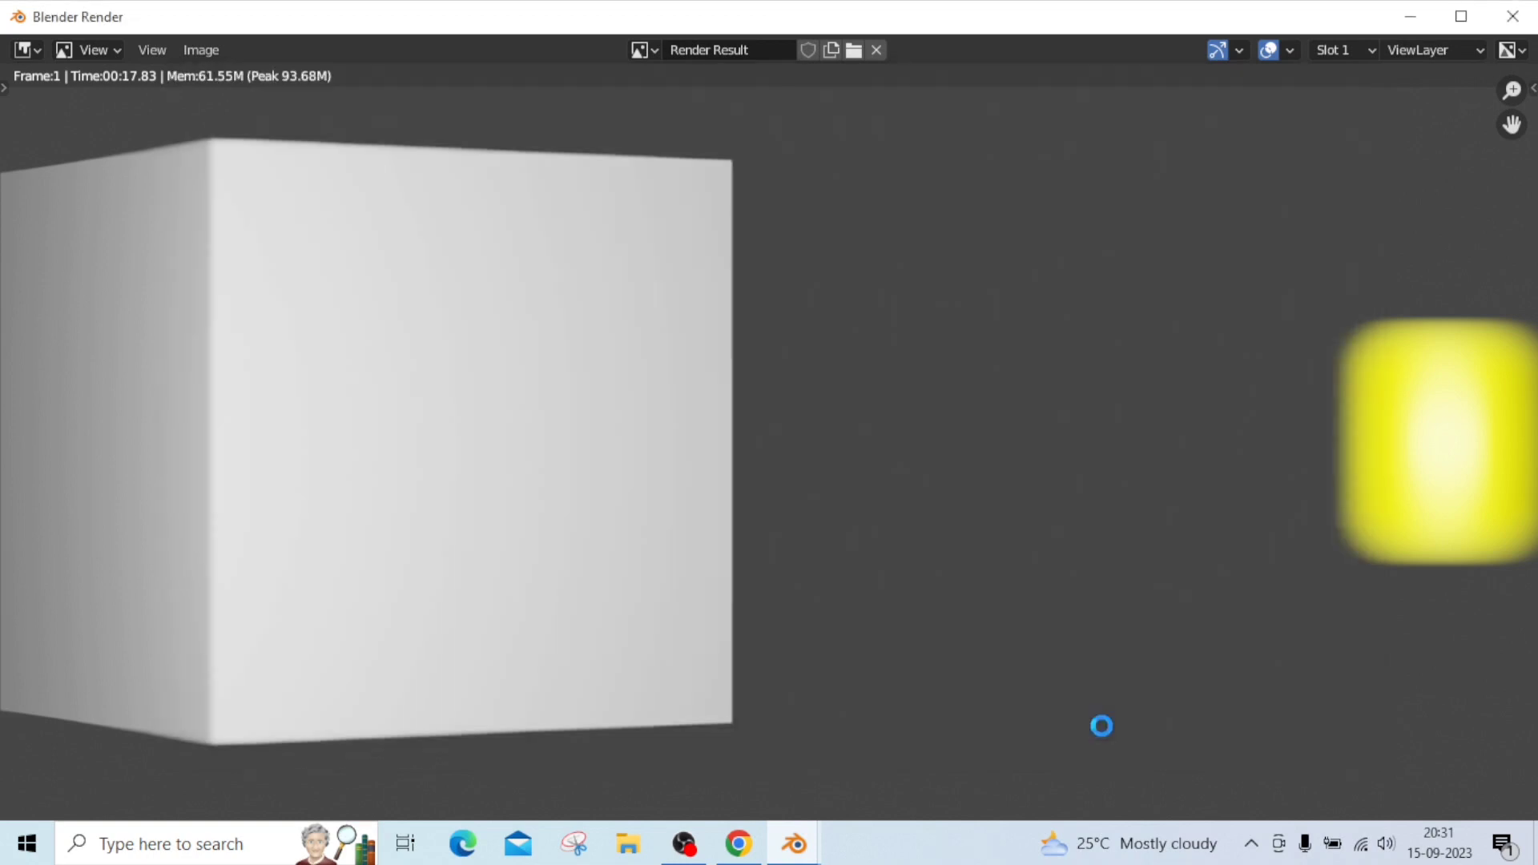
{"action": "left_click", "coordinate": [1512, 16]}
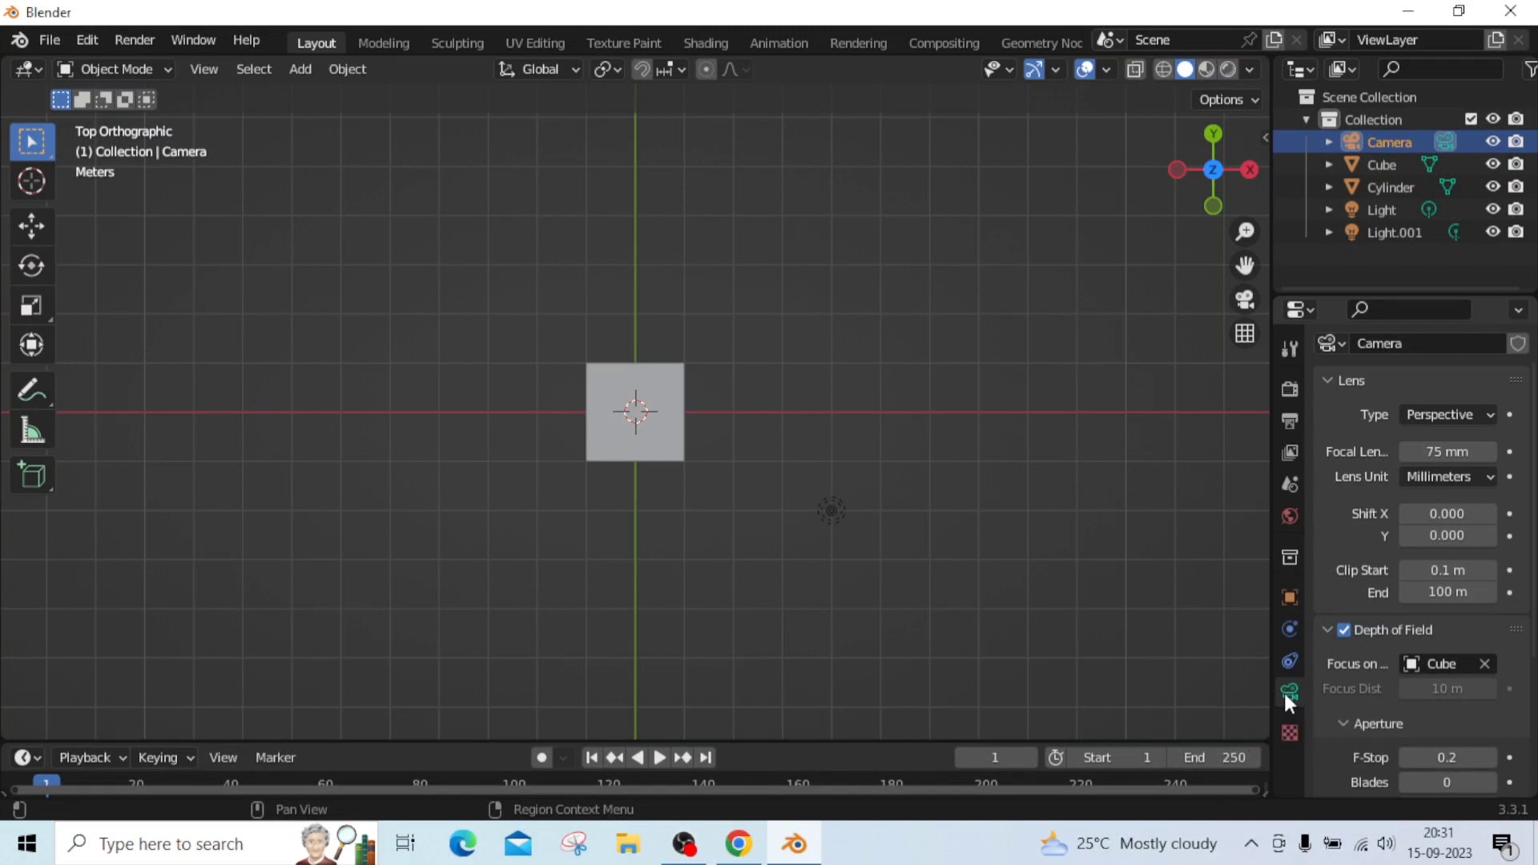
Change the camera's depth of field focus object to the Cylinder and render the image
{"action": "left_click", "coordinate": [1425, 651]}
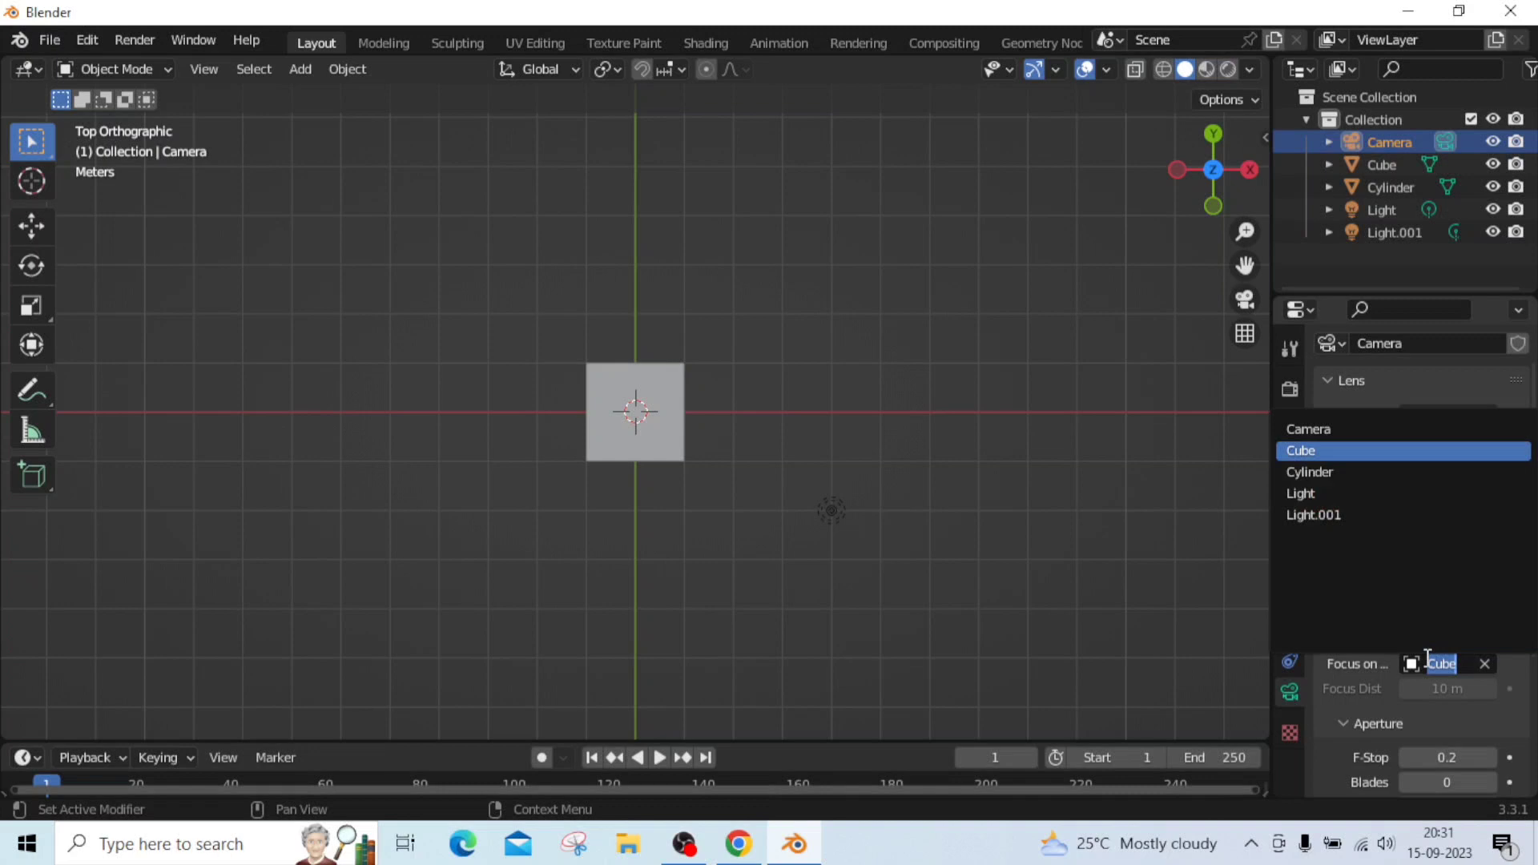
{"action": "left_click", "coordinate": [1333, 472]}
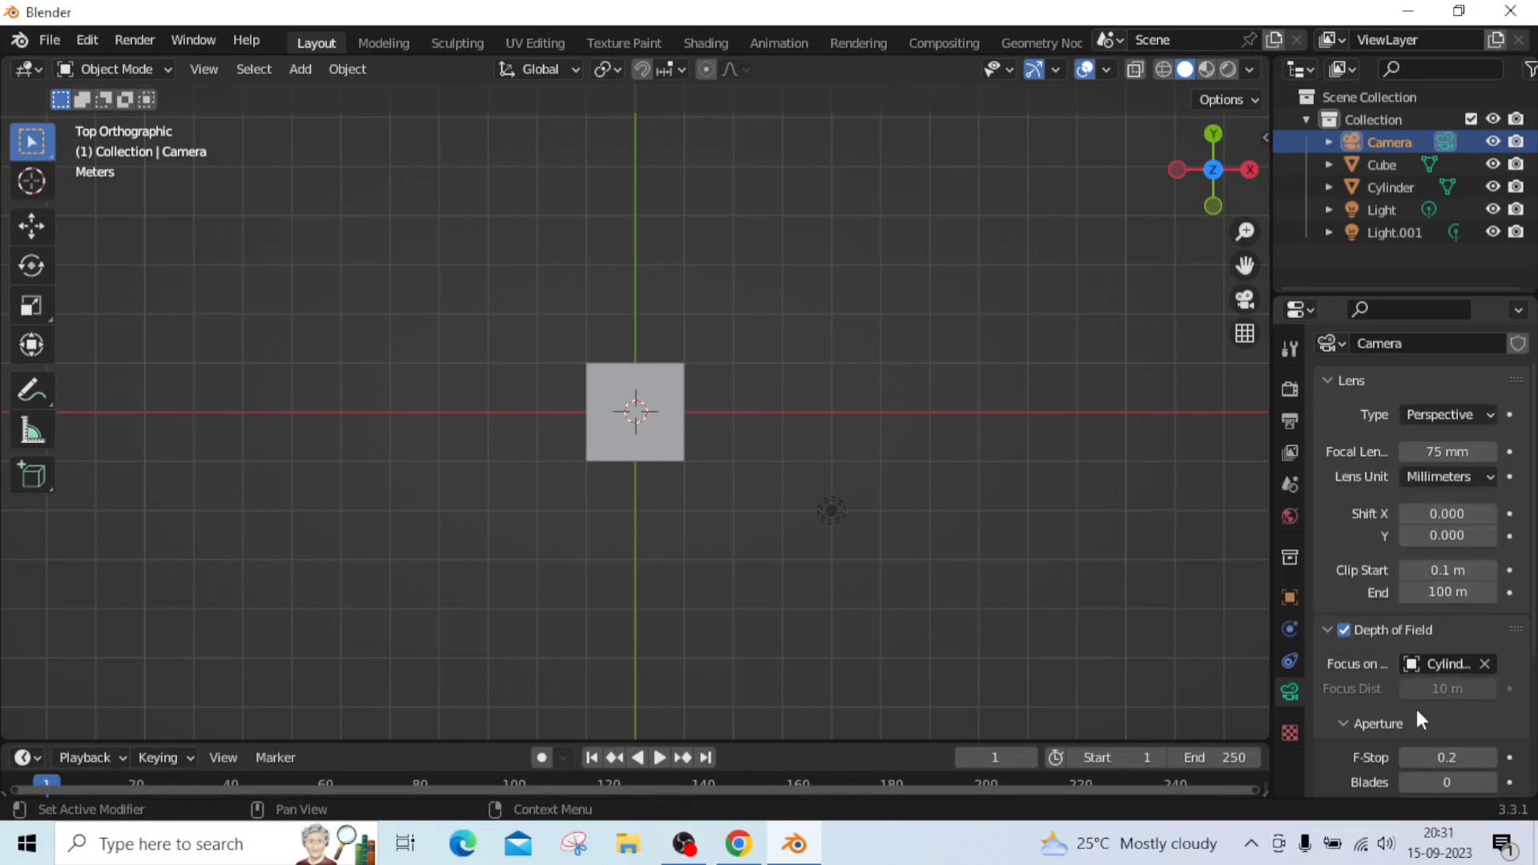
{"action": "left_click", "coordinate": [120, 44]}
{"action": "left_click", "coordinate": [181, 63]}
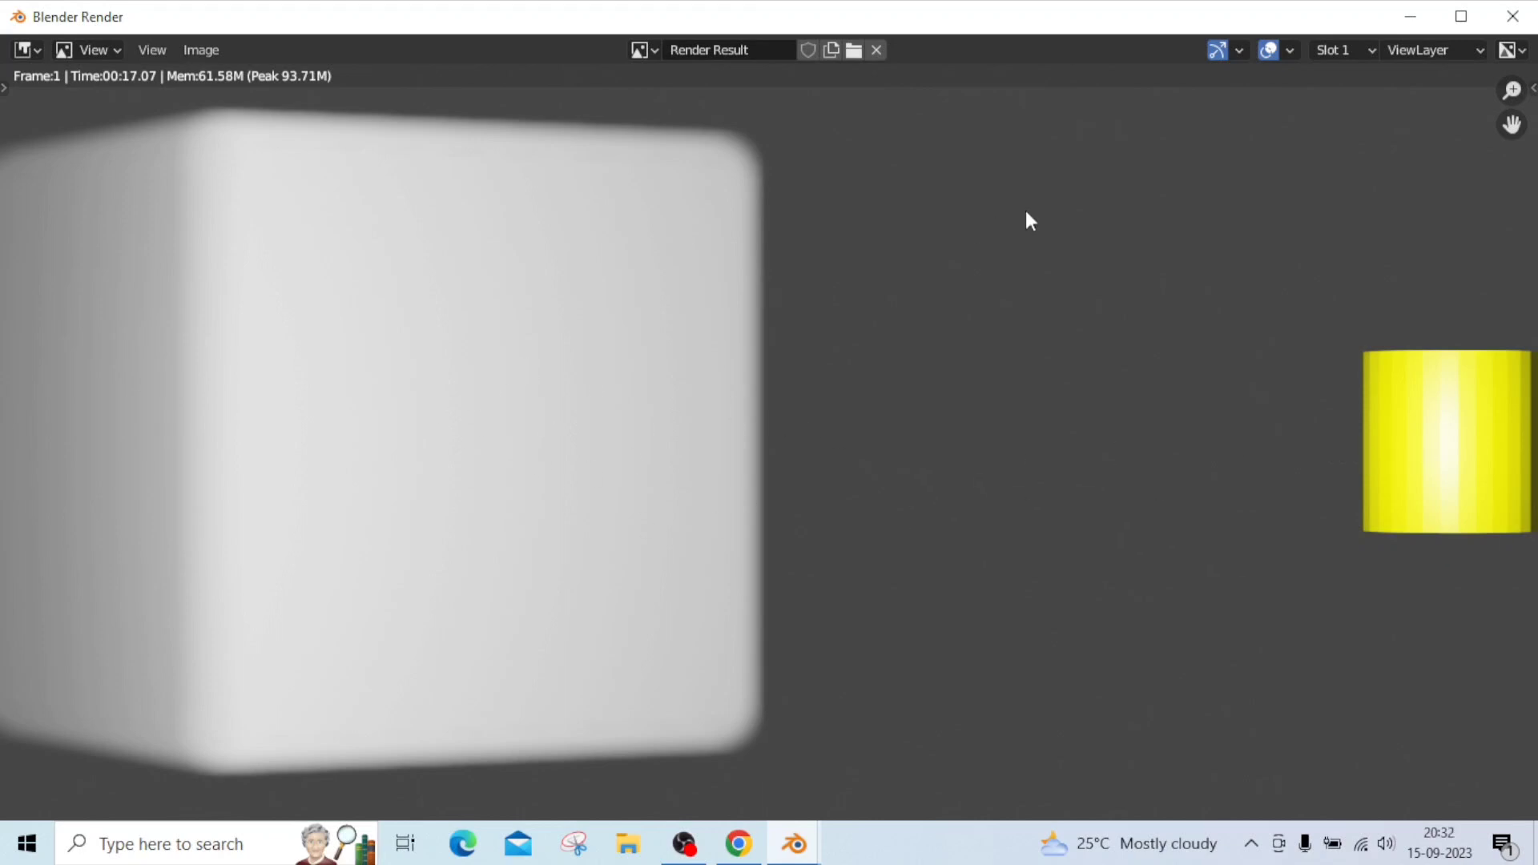
Save the rendered image in the Documents folder as DOF2.png and close the render window
{"action": "left_click", "coordinate": [193, 51]}
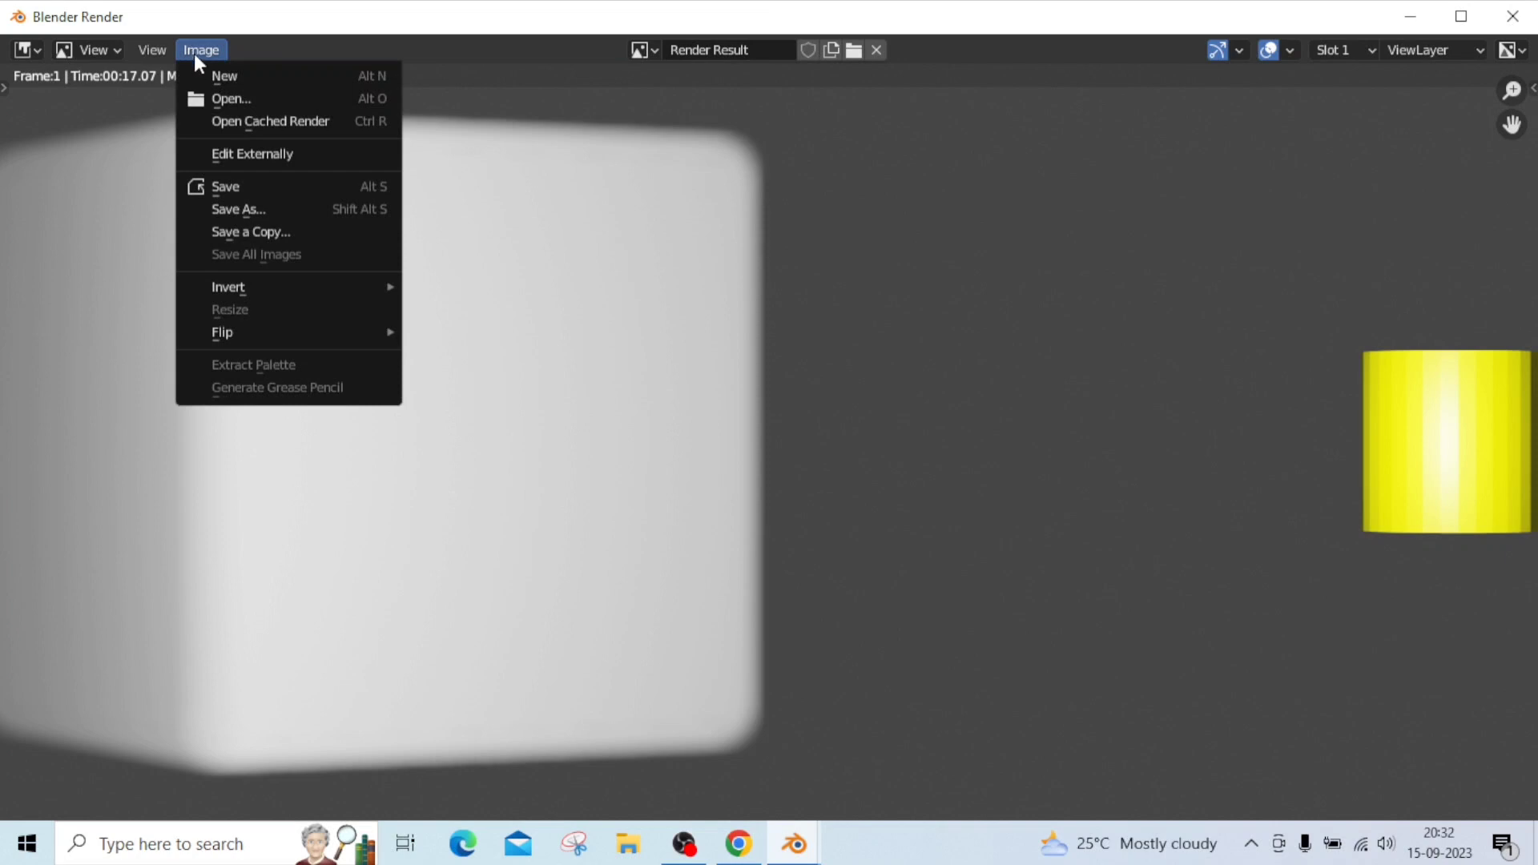
{"action": "left_click", "coordinate": [225, 186]}
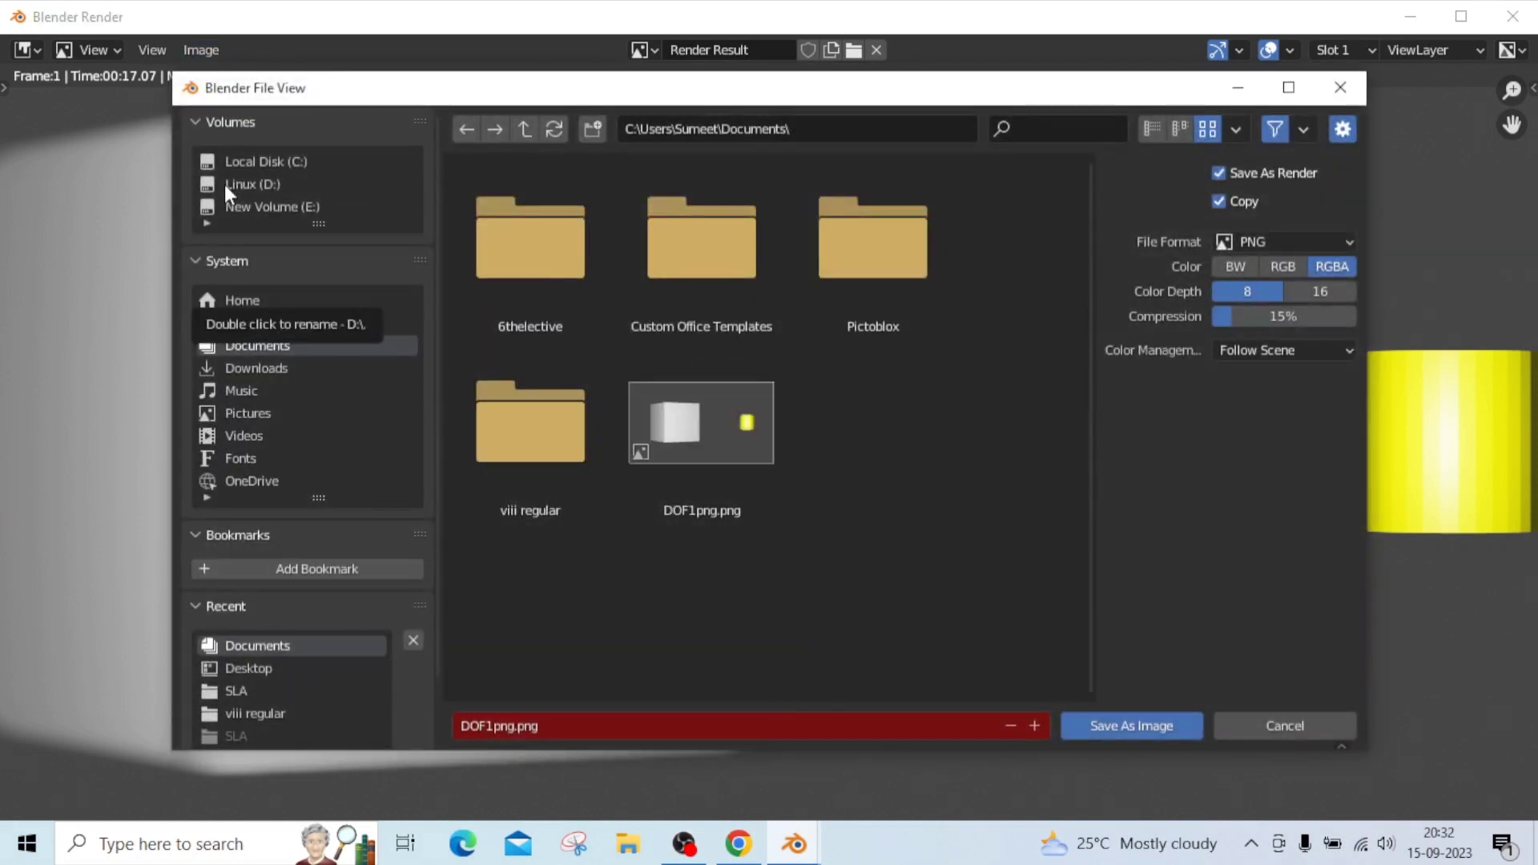
{"action": "left_click", "coordinate": [511, 725]}
{"action": "key", "text": "BackSpace"}
{"action": "key", "text": "BackSpace"}
{"action": "key", "text": "BackSpace"}
{"action": "key", "text": "BackSpace"}
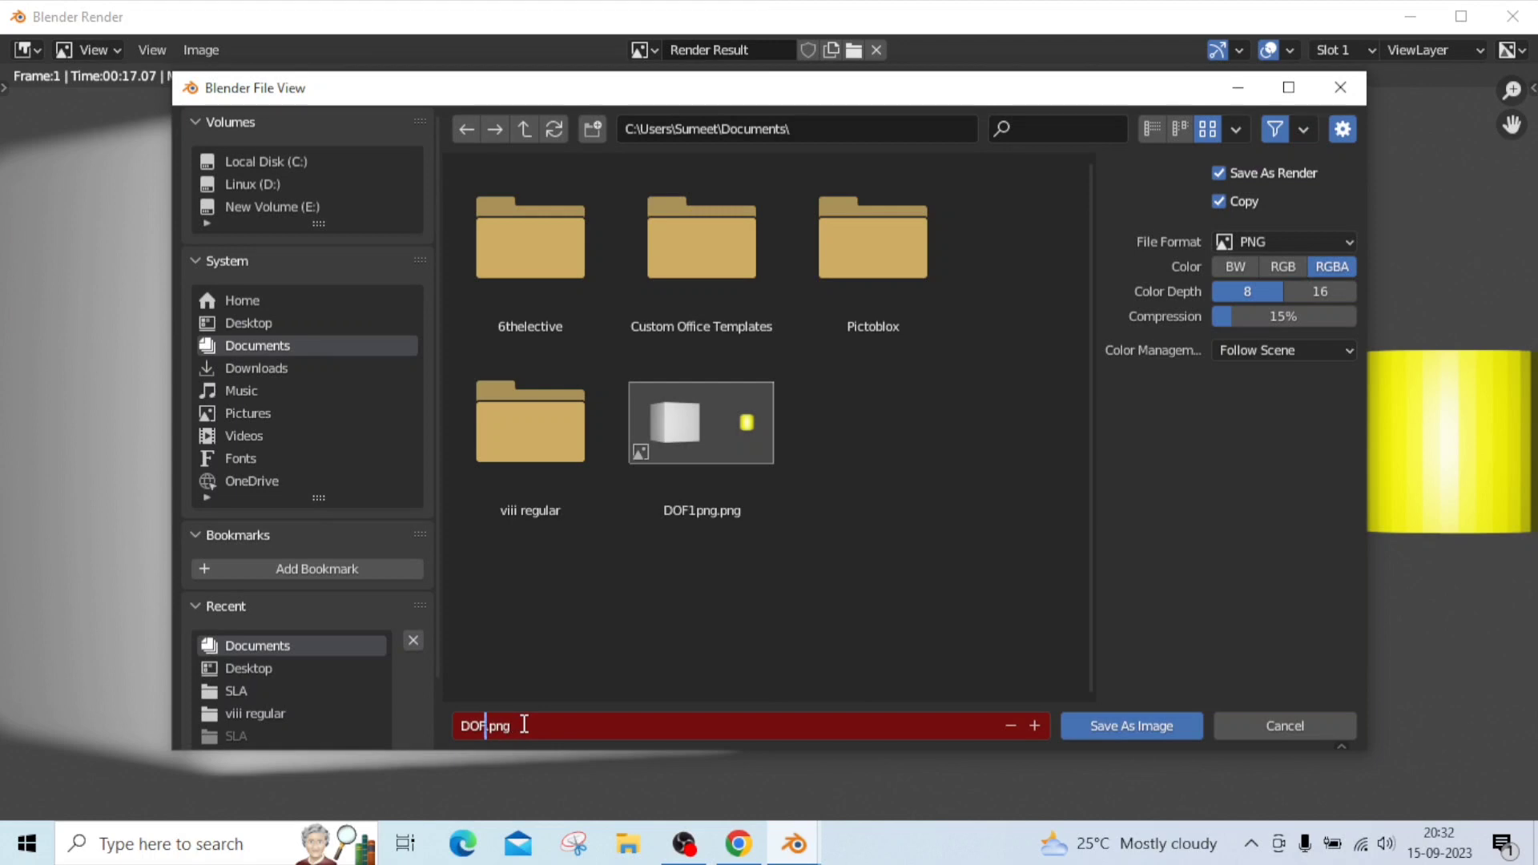
{"action": "type", "text": "2"}
{"action": "left_click", "coordinate": [1112, 729]}
{"action": "left_click", "coordinate": [1108, 727]}
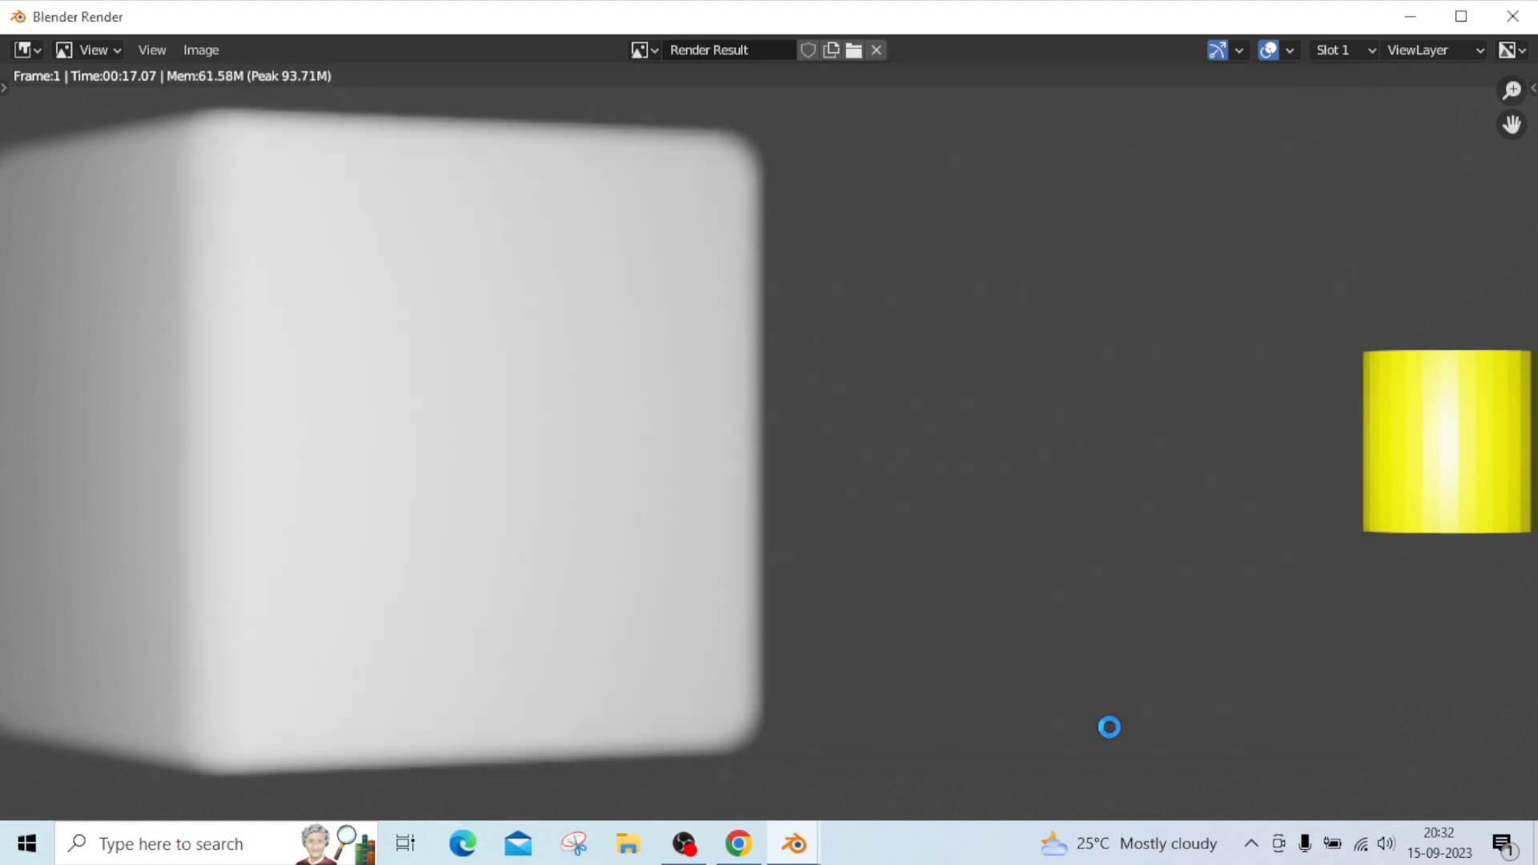
{"action": "key", "text": "Escape"}
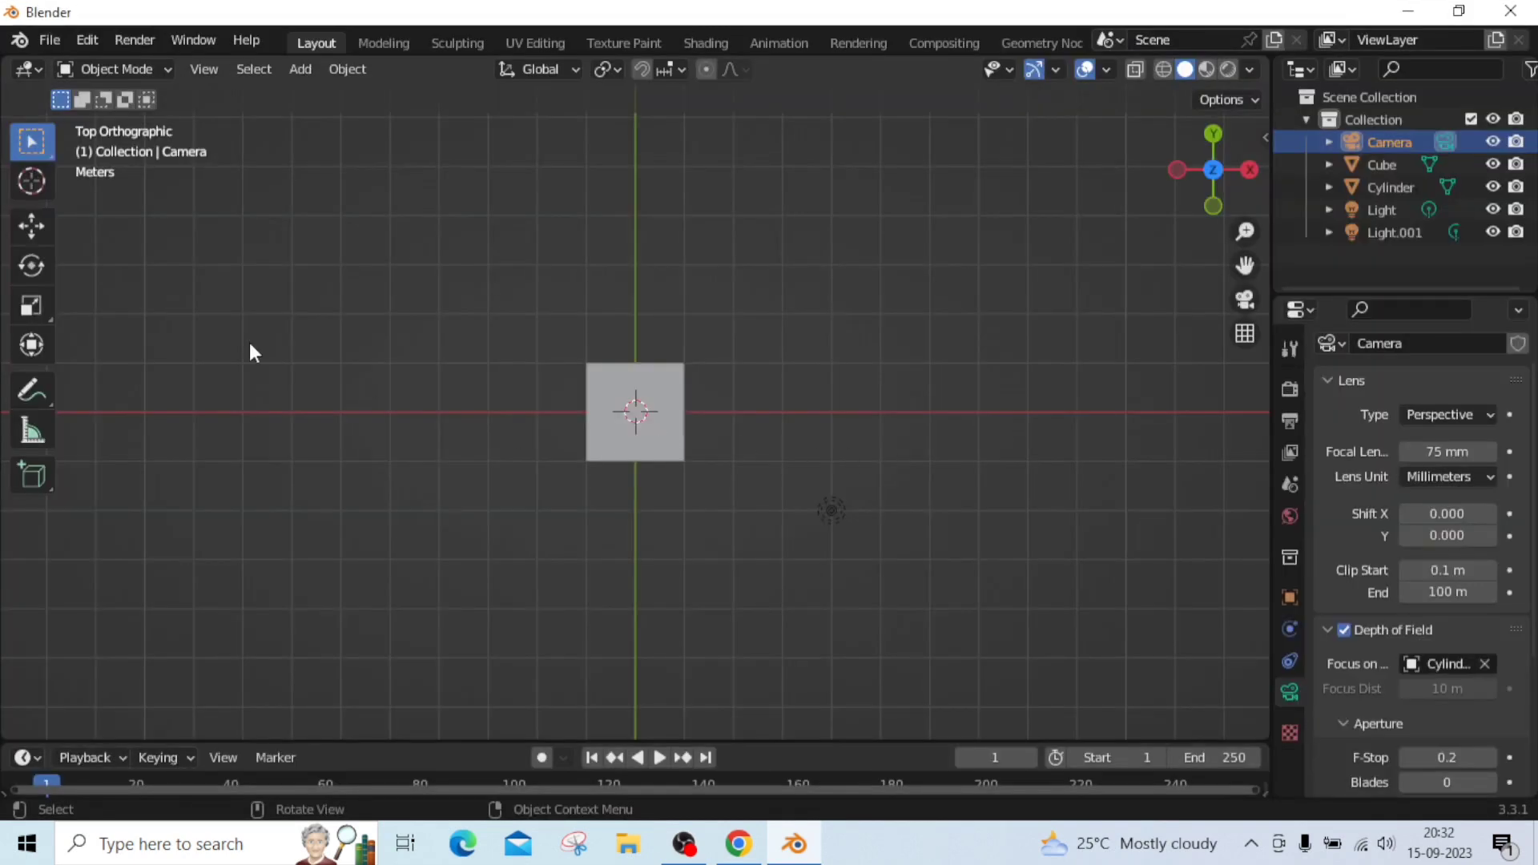
Save the Blender project on the Desktop as untitled.blend
{"action": "left_click", "coordinate": [49, 42]}
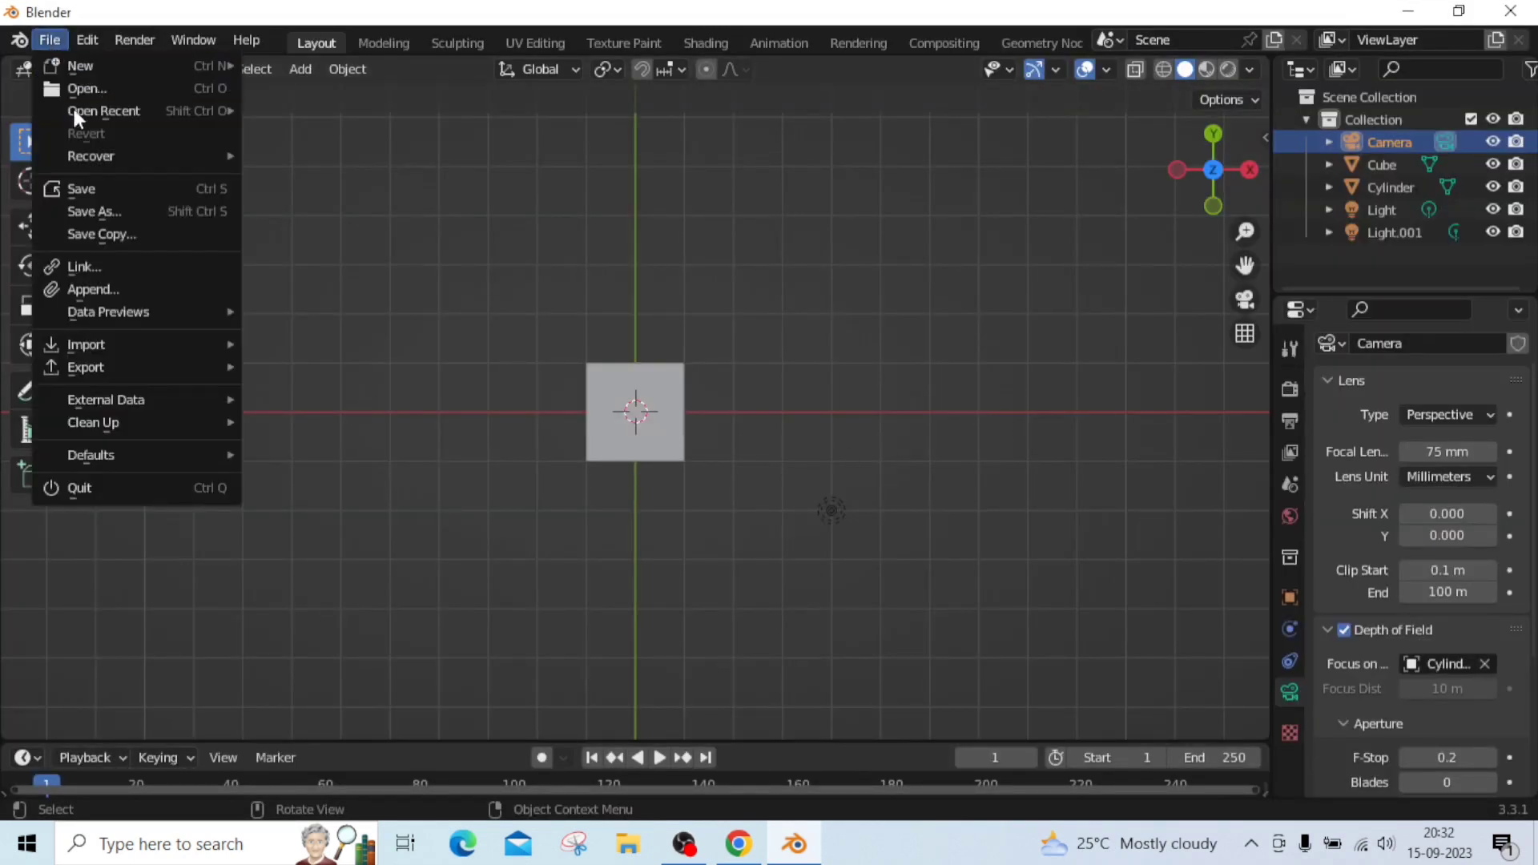
{"action": "left_click", "coordinate": [94, 191]}
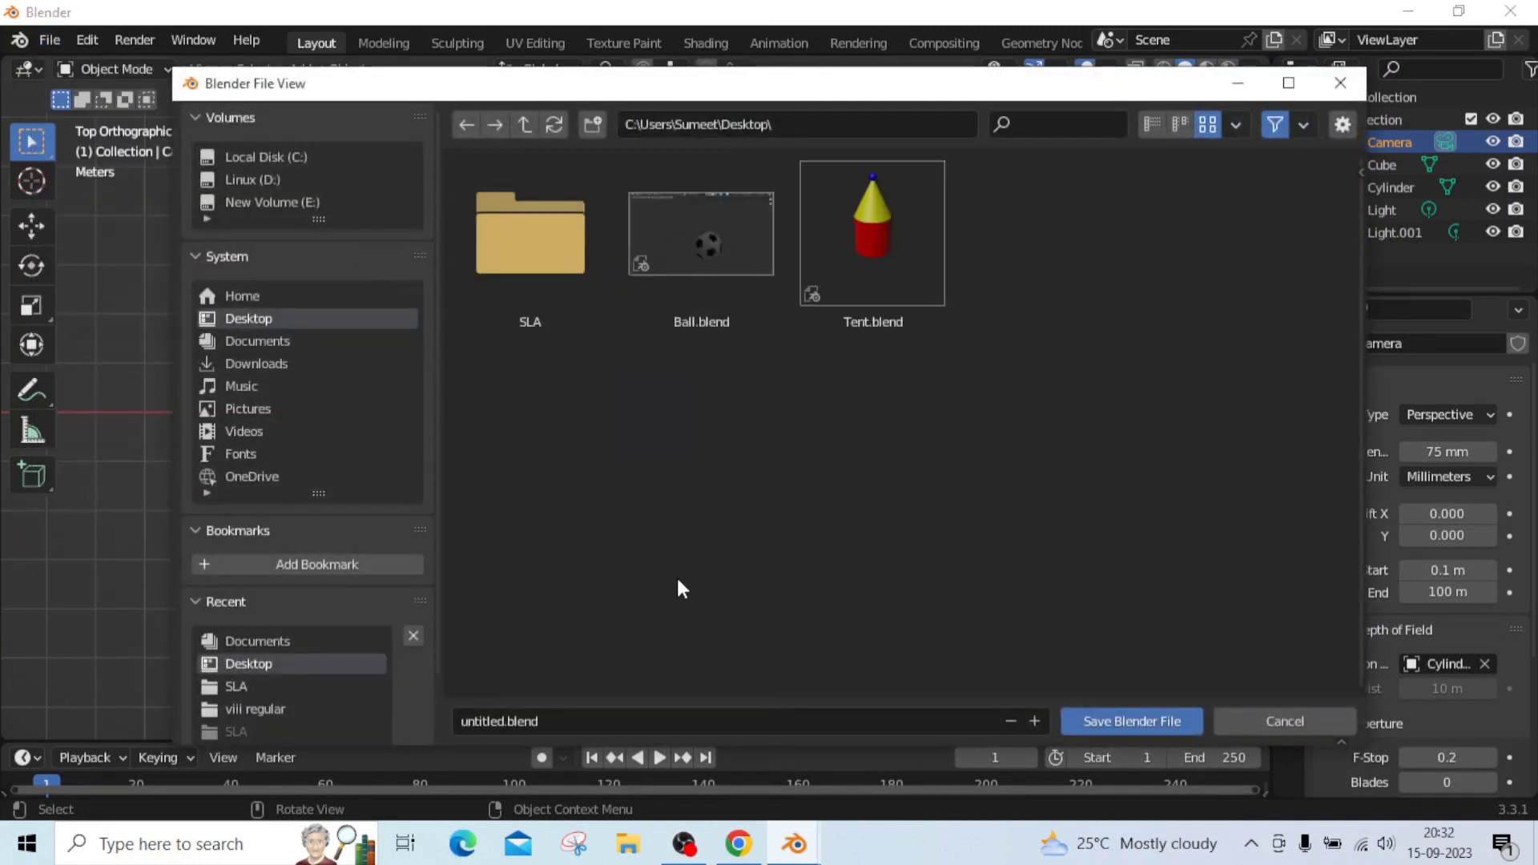
{"action": "left_click", "coordinate": [1142, 719]}
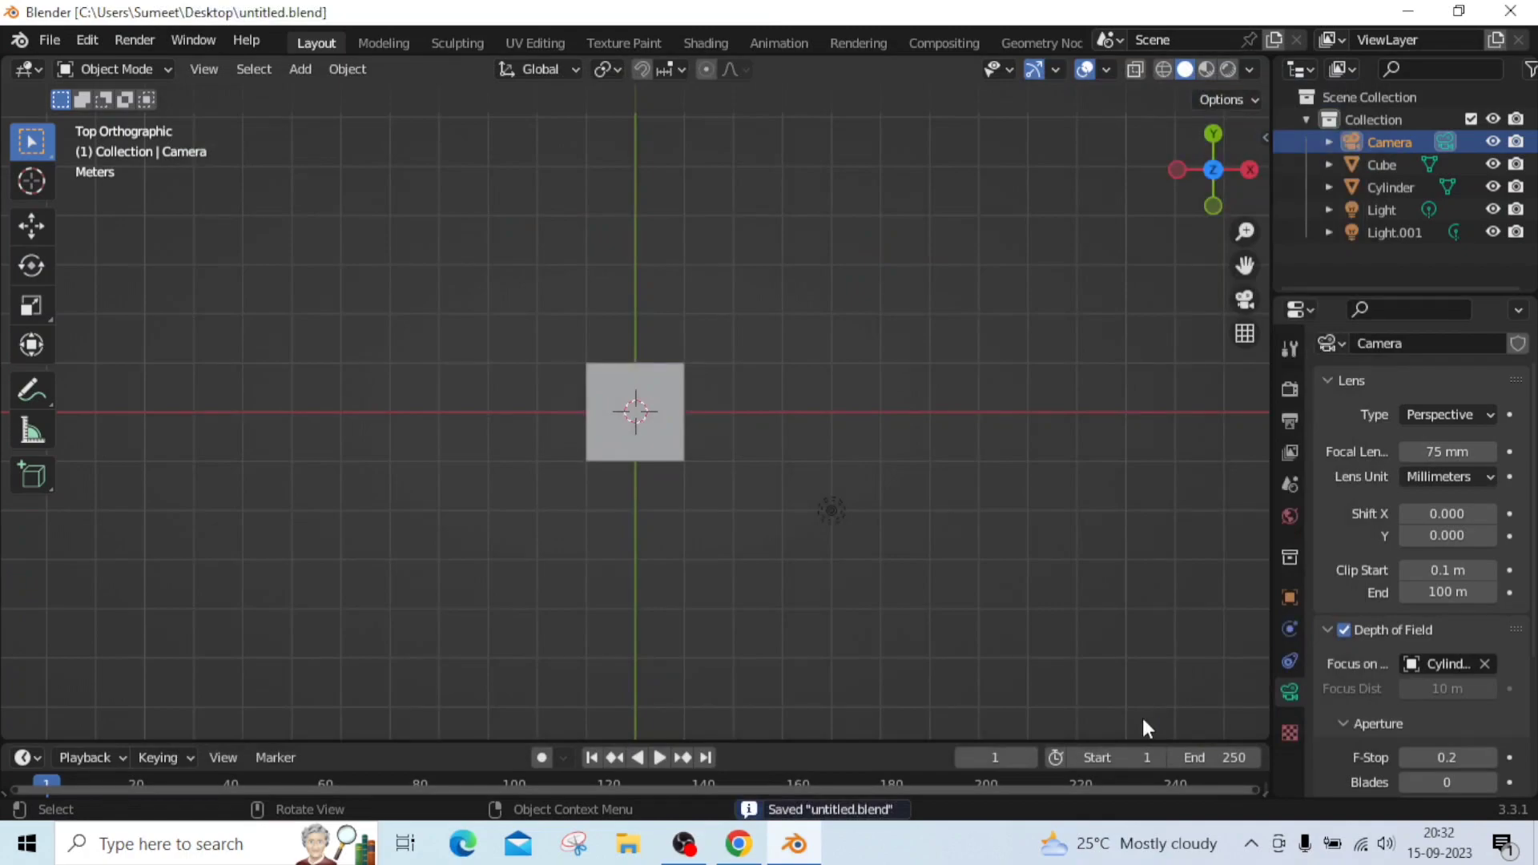